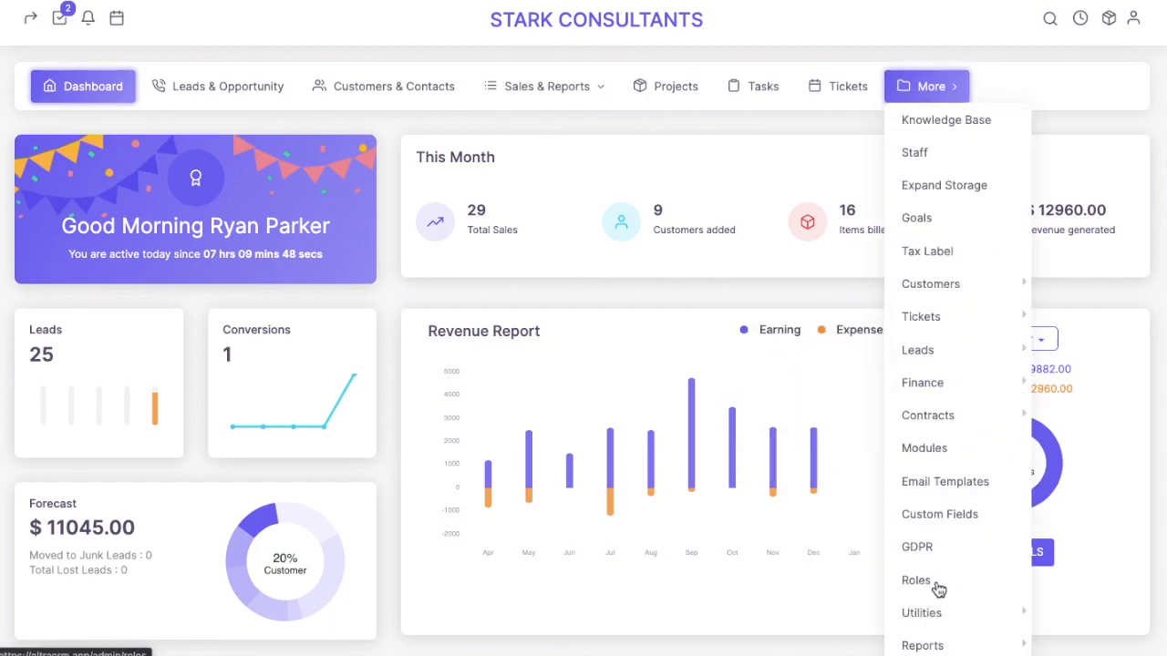
Open the Roles list from the More menu
{"action": "left_click", "coordinate": [945, 590]}
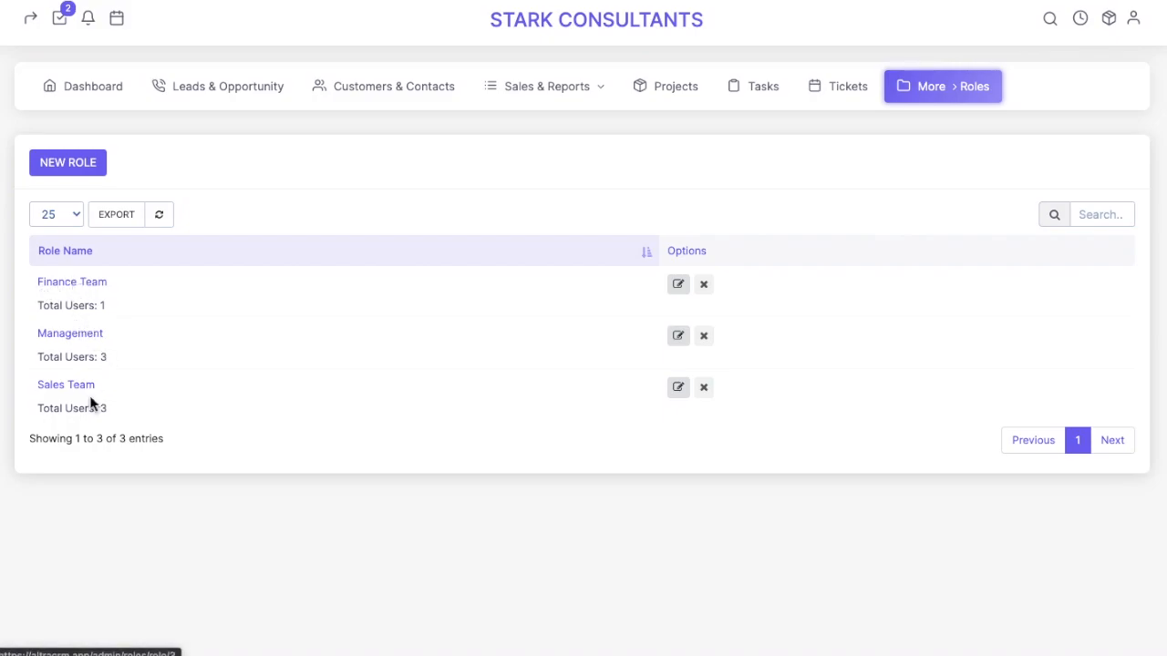
Review all of the Finance Team role's permissions, then return to the More menu
{"action": "left_click", "coordinate": [71, 289]}
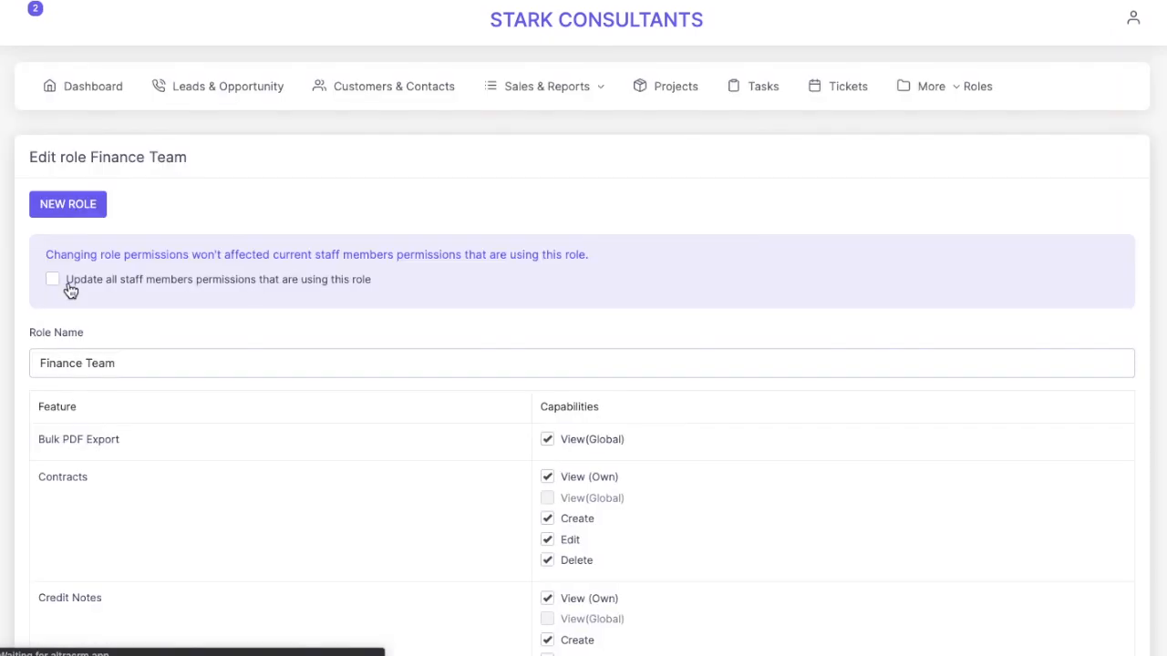
{"action": "scroll", "coordinate": [521, 328], "scroll_direction": "down", "scroll_amount": 3}
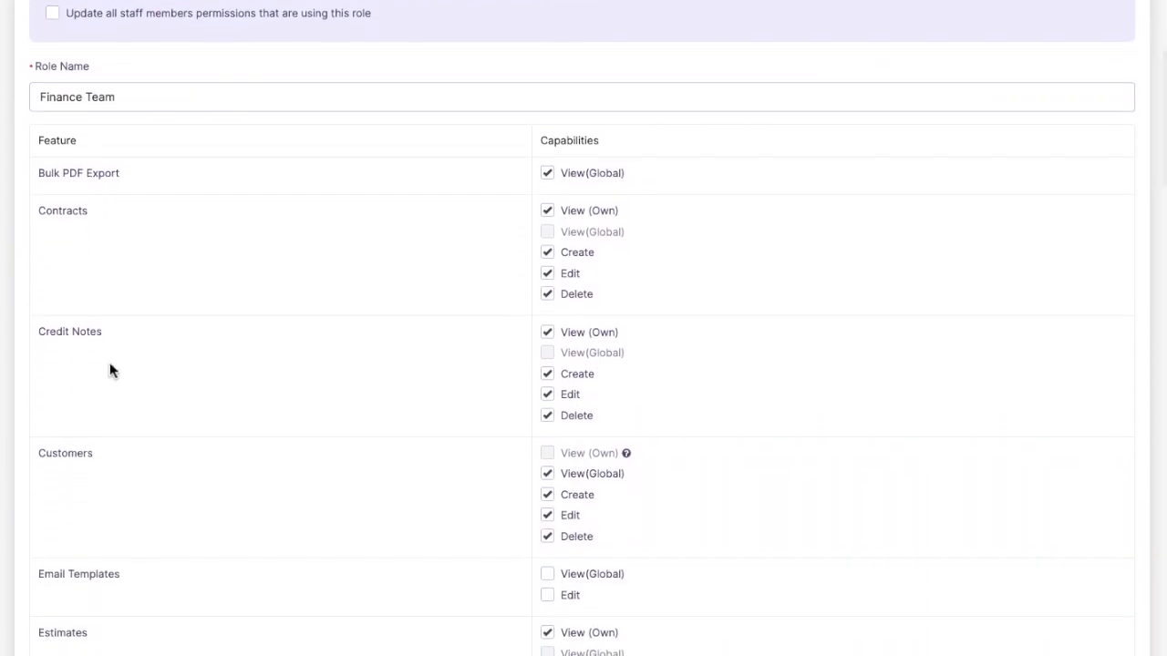
{"action": "scroll", "coordinate": [482, 469], "scroll_direction": "down", "scroll_amount": 4}
{"action": "scroll", "coordinate": [482, 461], "scroll_direction": "down", "scroll_amount": 6}
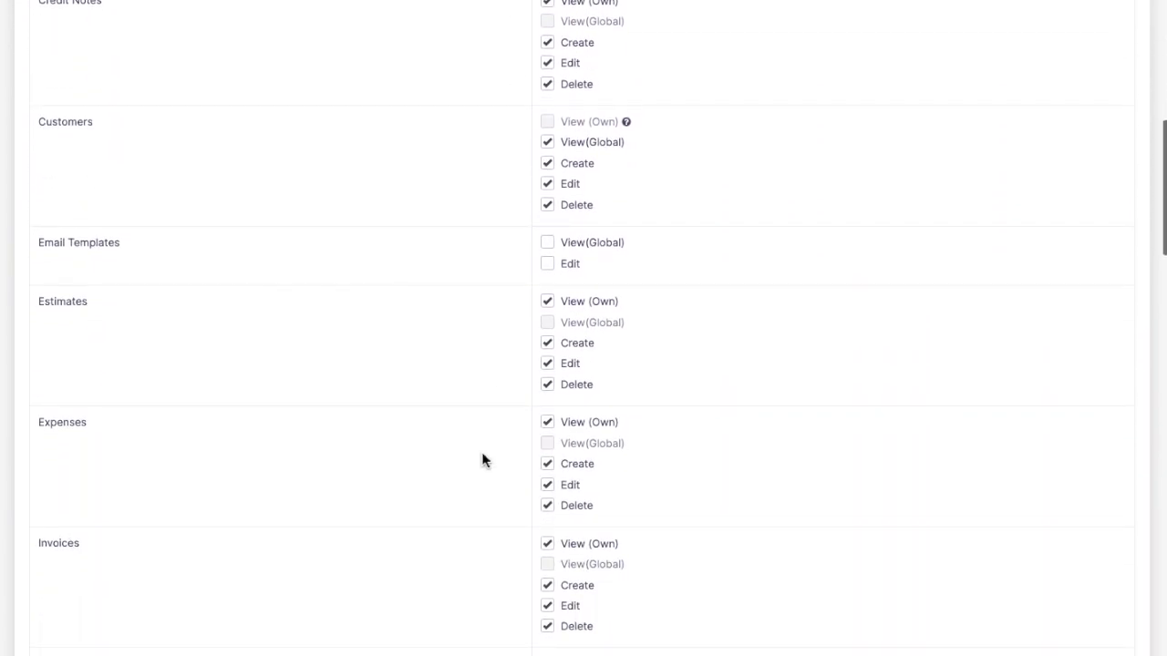
{"action": "scroll", "coordinate": [501, 394], "scroll_direction": "down", "scroll_amount": 6}
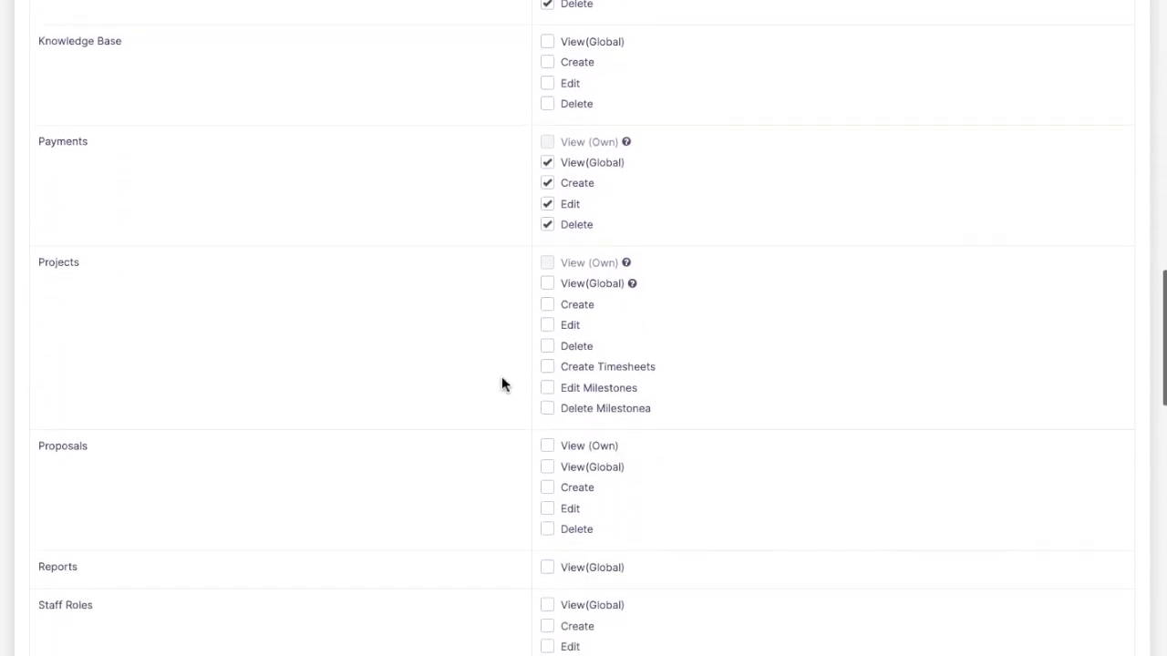
{"action": "scroll", "coordinate": [502, 377], "scroll_direction": "down", "scroll_amount": 9}
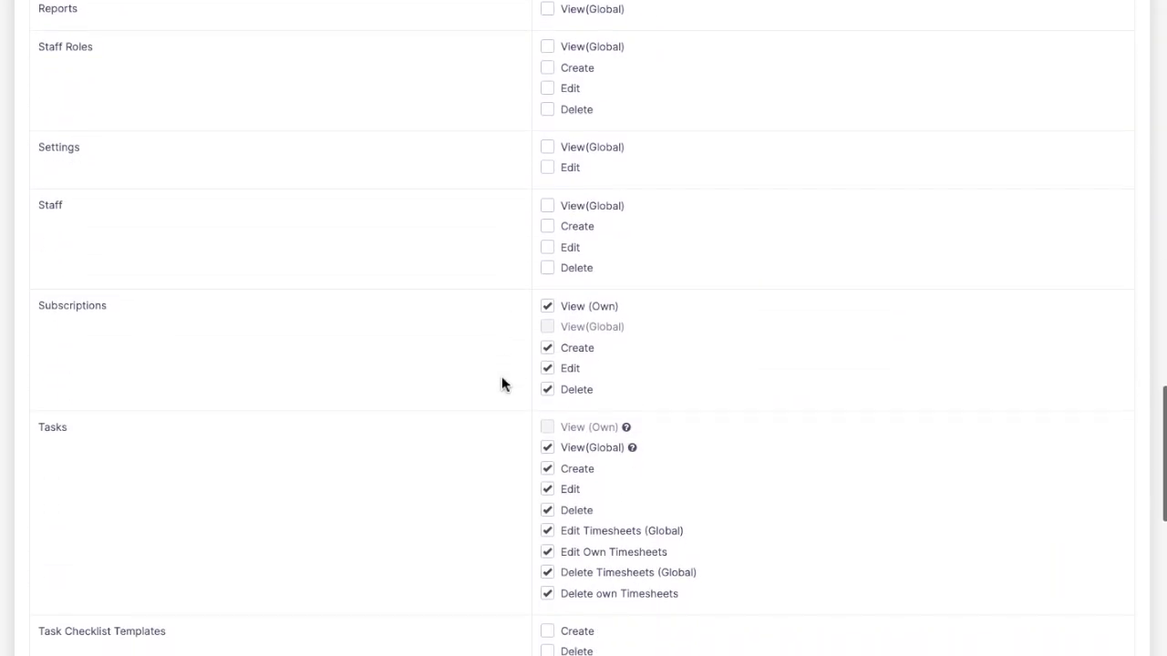
{"action": "scroll", "coordinate": [501, 372], "scroll_direction": "down", "scroll_amount": 2}
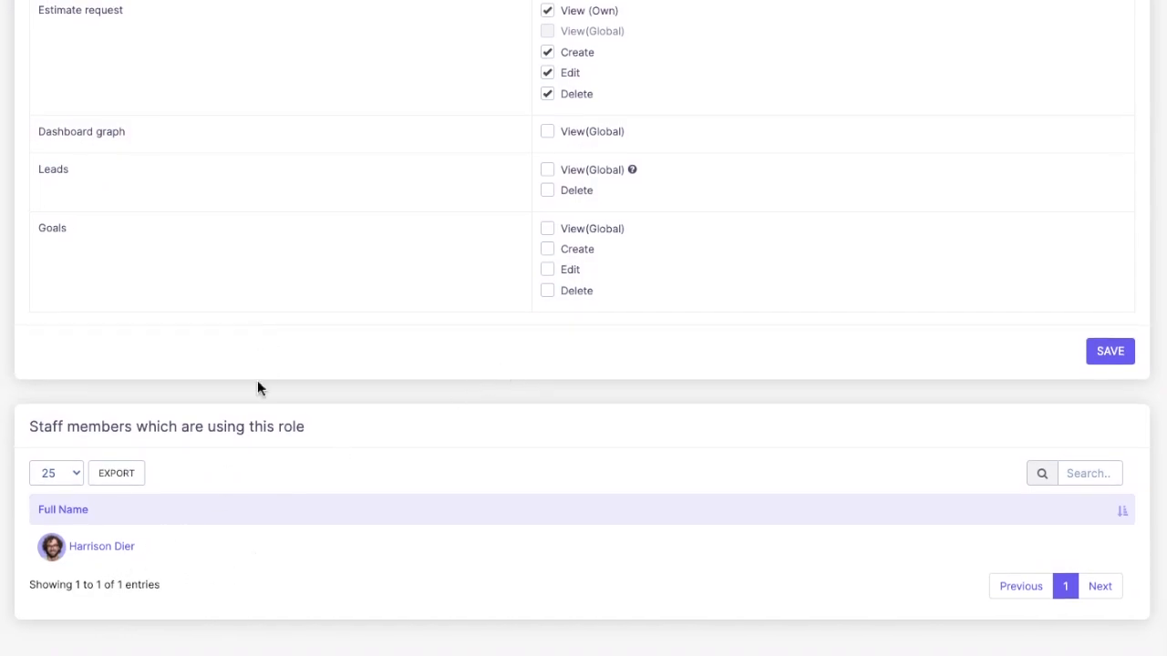
{"action": "scroll", "coordinate": [553, 454], "scroll_direction": "up", "scroll_amount": 20}
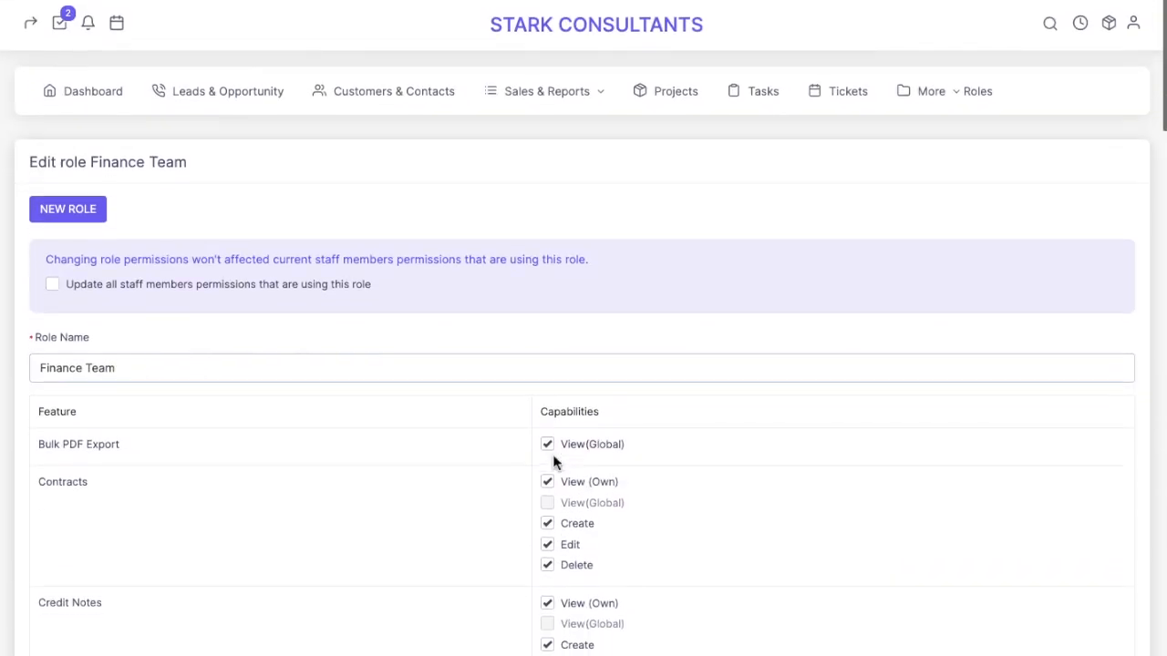
{"action": "left_click", "coordinate": [989, 88]}
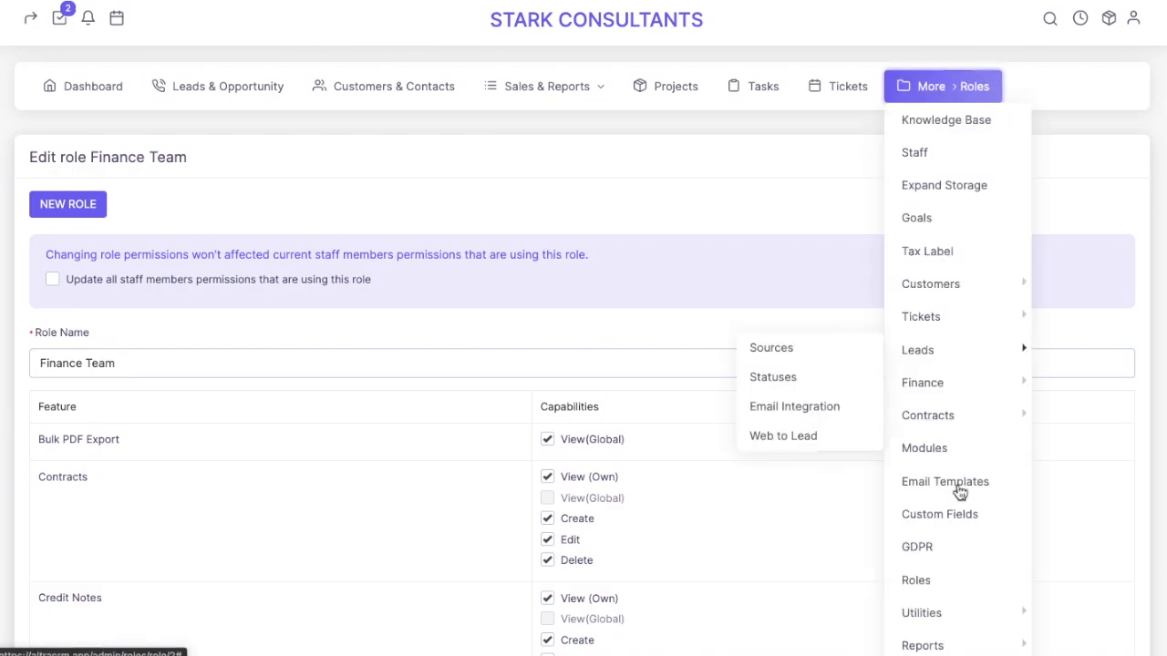
Return to the Roles list via More > Roles
{"action": "left_click", "coordinate": [941, 578]}
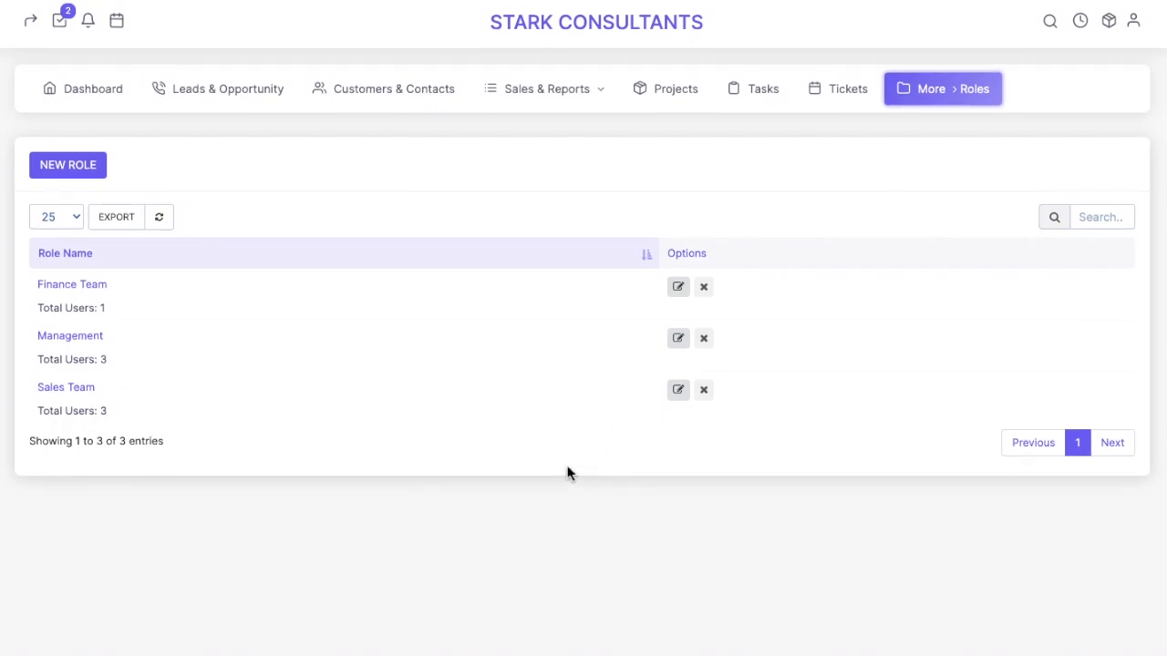
Start a Customer Support role with view, create, edit and delete Customers permissions
{"action": "left_click", "coordinate": [64, 169]}
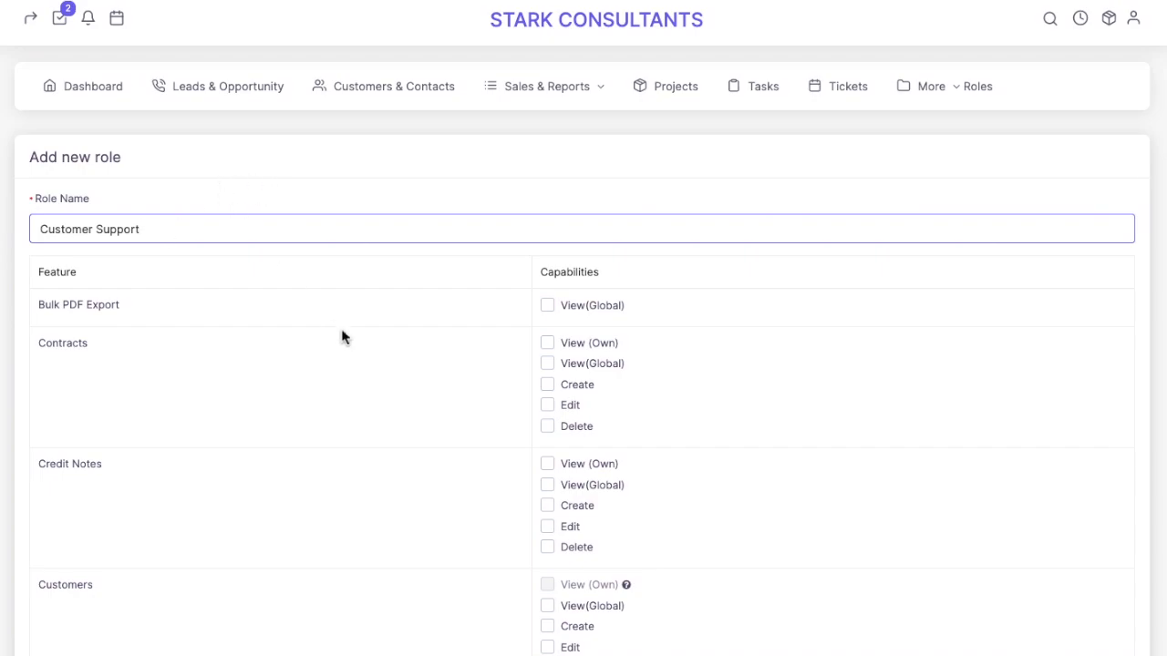
{"action": "scroll", "coordinate": [537, 353], "scroll_direction": "down", "scroll_amount": 1}
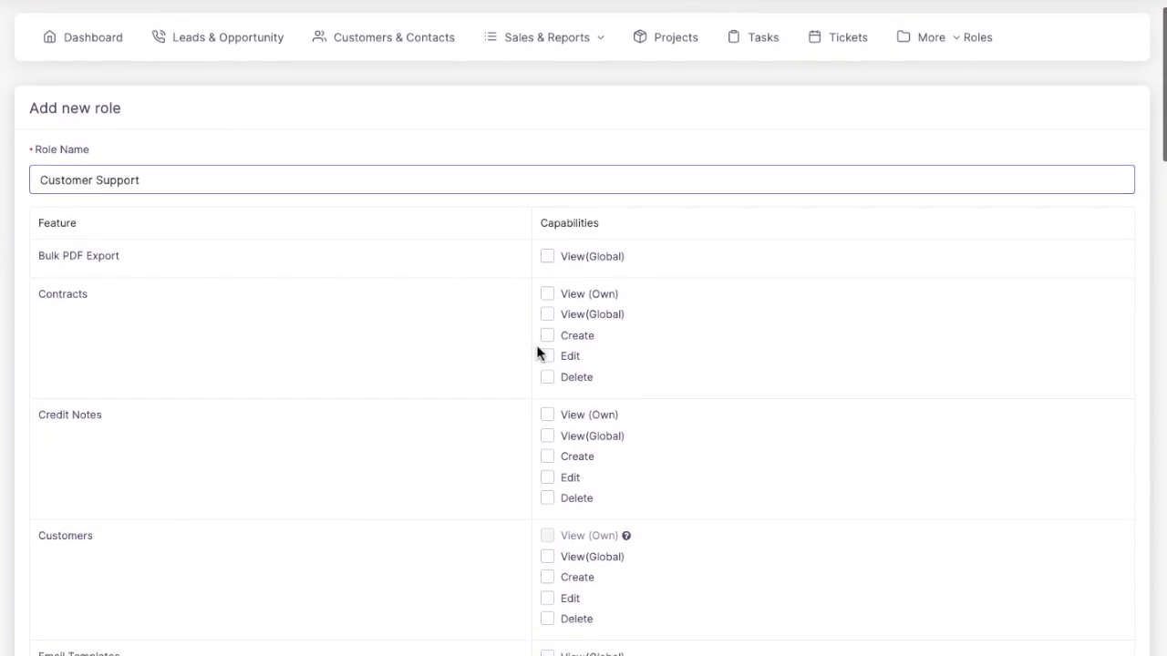
{"action": "scroll", "coordinate": [536, 351], "scroll_direction": "down", "scroll_amount": 1}
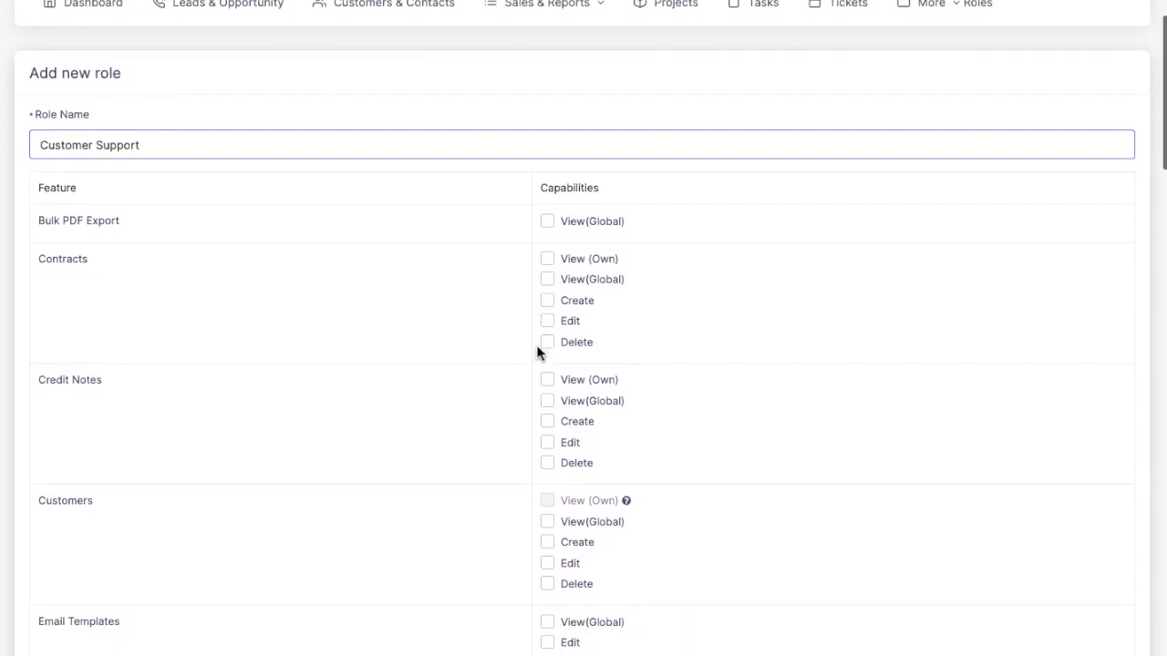
{"action": "scroll", "coordinate": [536, 352], "scroll_direction": "down", "scroll_amount": 1}
{"action": "scroll", "coordinate": [553, 455], "scroll_direction": "down", "scroll_amount": 3}
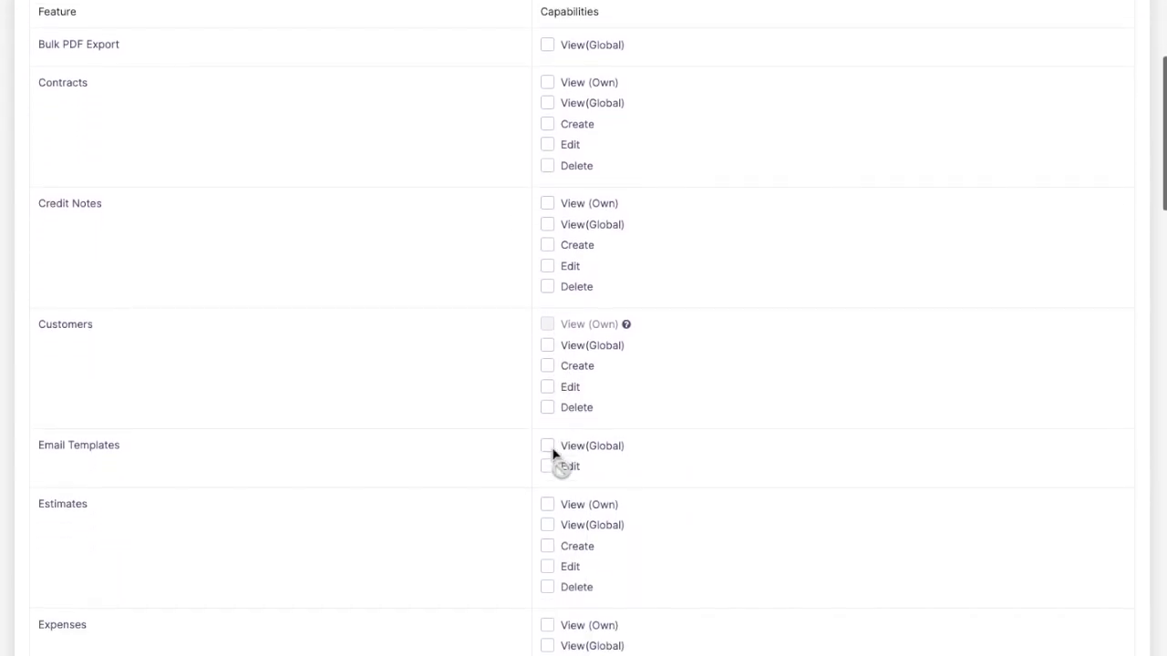
{"action": "left_click", "coordinate": [547, 334]}
{"action": "left_click", "coordinate": [547, 354]}
{"action": "left_click", "coordinate": [548, 374]}
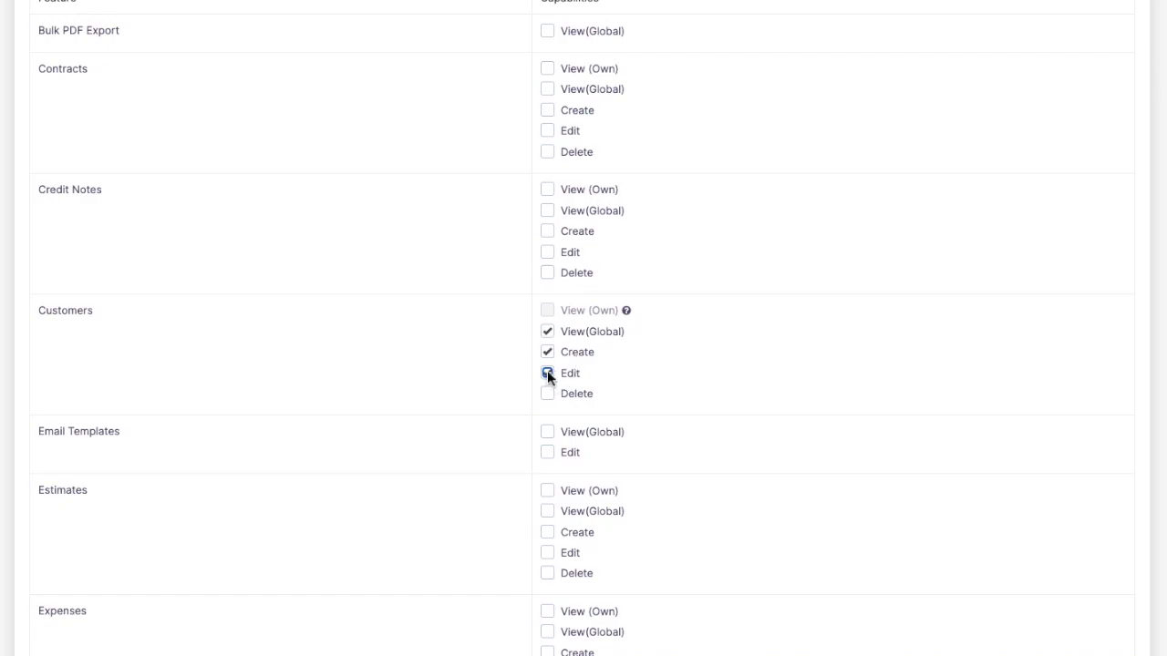
{"action": "left_click", "coordinate": [547, 394]}
Add Knowledge Base edit and delete permissions and save the role
{"action": "scroll", "coordinate": [550, 407], "scroll_direction": "down", "scroll_amount": 5}
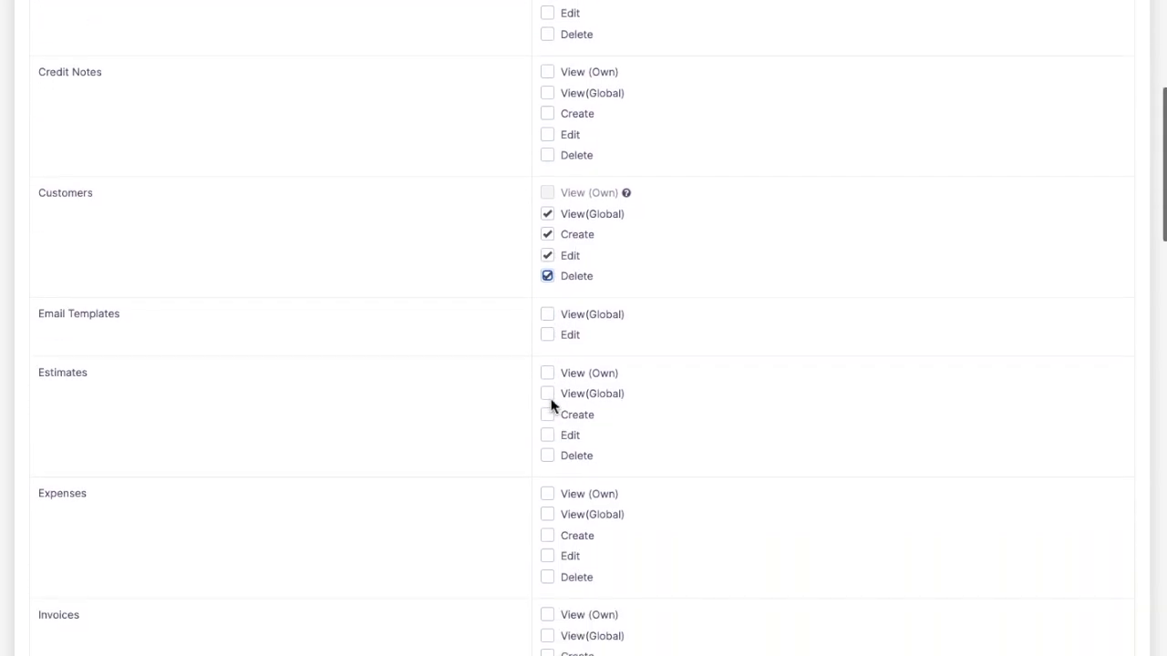
{"action": "scroll", "coordinate": [550, 407], "scroll_direction": "down", "scroll_amount": 1}
{"action": "scroll", "coordinate": [551, 407], "scroll_direction": "down", "scroll_amount": 1}
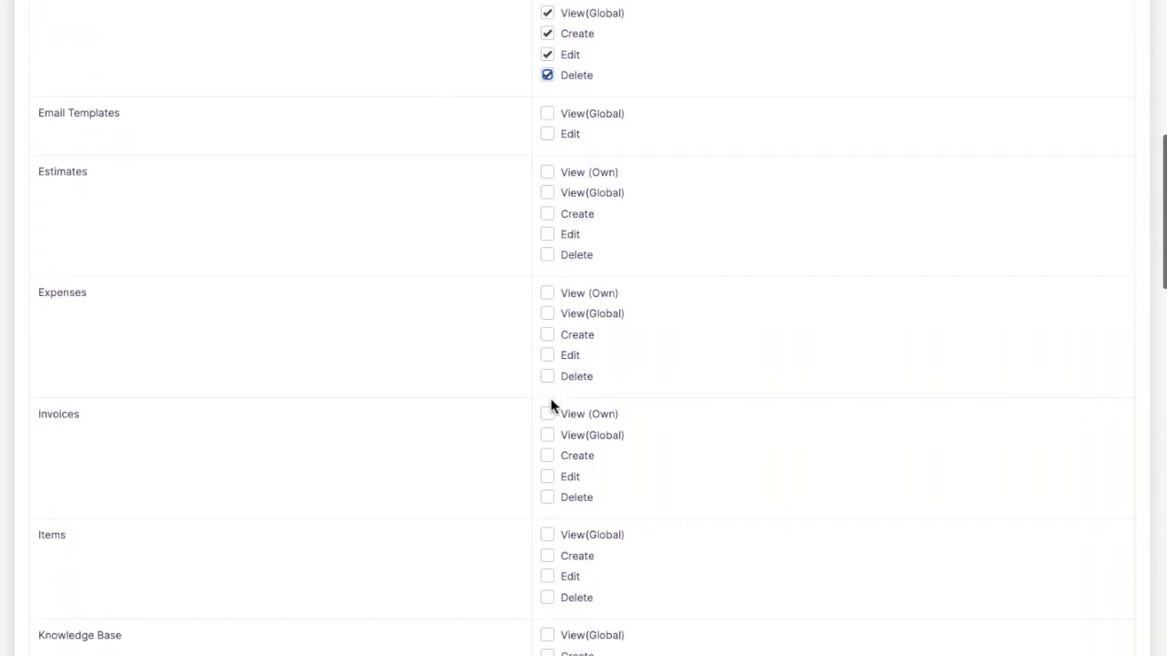
{"action": "scroll", "coordinate": [550, 407], "scroll_direction": "down", "scroll_amount": 2}
{"action": "scroll", "coordinate": [552, 407], "scroll_direction": "down", "scroll_amount": 3}
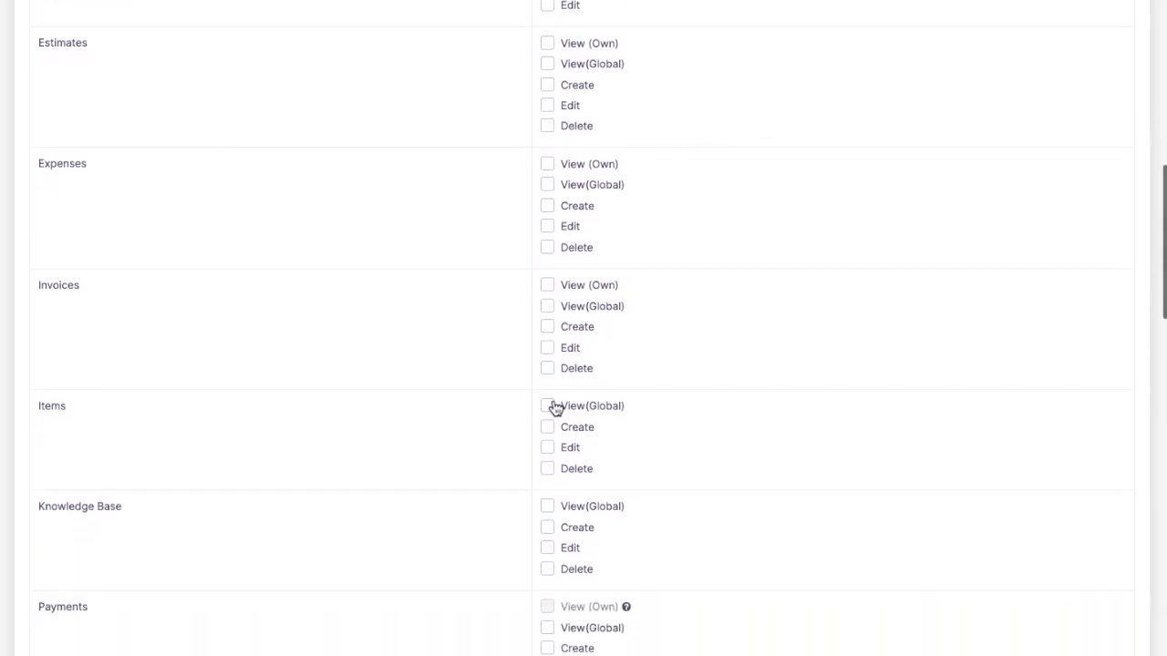
{"action": "scroll", "coordinate": [554, 406], "scroll_direction": "down", "scroll_amount": 5}
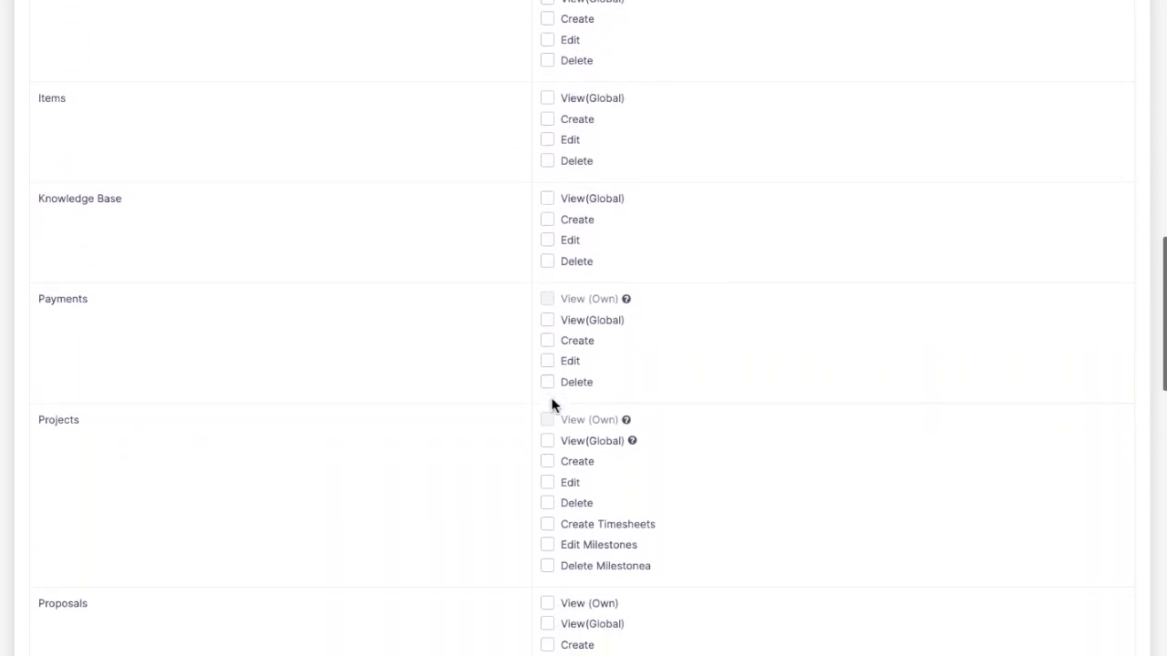
{"action": "left_click", "coordinate": [548, 241]}
{"action": "left_click", "coordinate": [548, 261]}
{"action": "scroll", "coordinate": [563, 222], "scroll_direction": "down", "scroll_amount": 9}
{"action": "scroll", "coordinate": [564, 222], "scroll_direction": "down", "scroll_amount": 11}
{"action": "scroll", "coordinate": [564, 222], "scroll_direction": "down", "scroll_amount": 5}
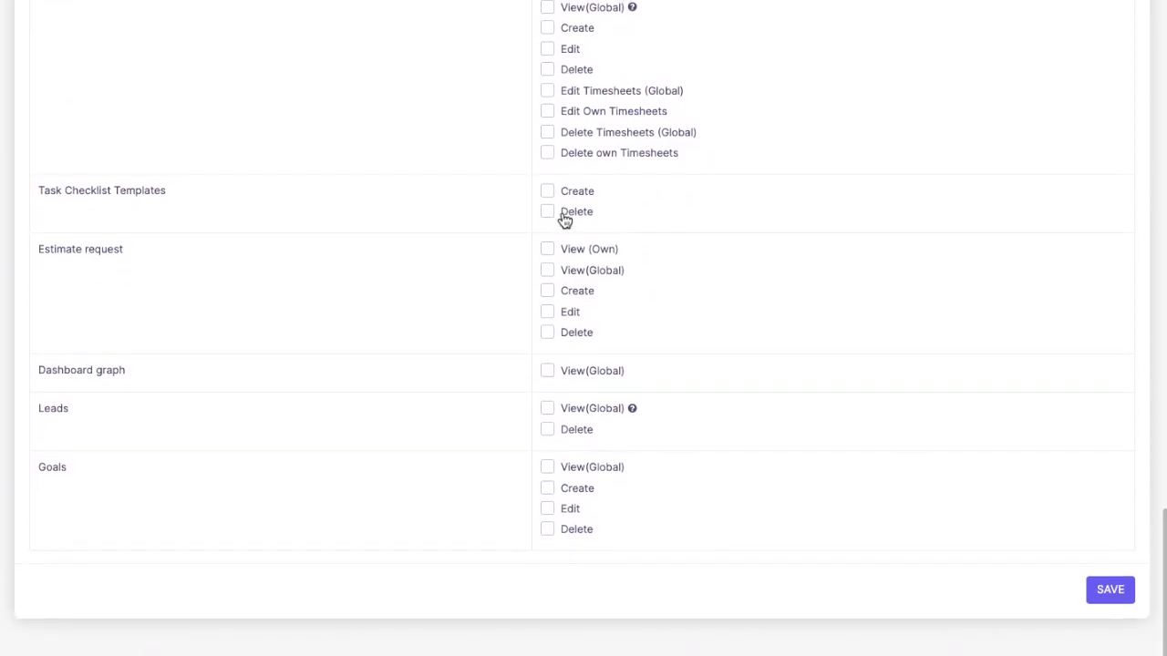
{"action": "scroll", "coordinate": [962, 492], "scroll_direction": "up", "scroll_amount": 6}
{"action": "scroll", "coordinate": [961, 483], "scroll_direction": "down", "scroll_amount": 6}
{"action": "left_click", "coordinate": [1112, 593]}
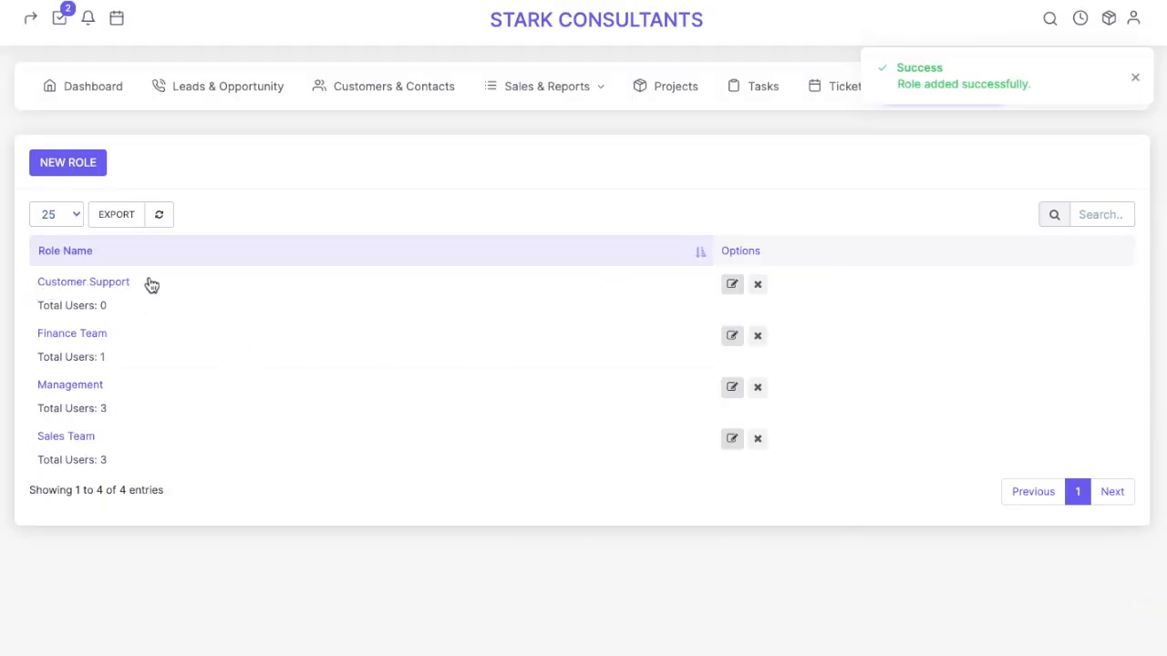
In Customer Support, allow viewing all tasks, editing tasks and deleting tasks
{"action": "left_click", "coordinate": [93, 286]}
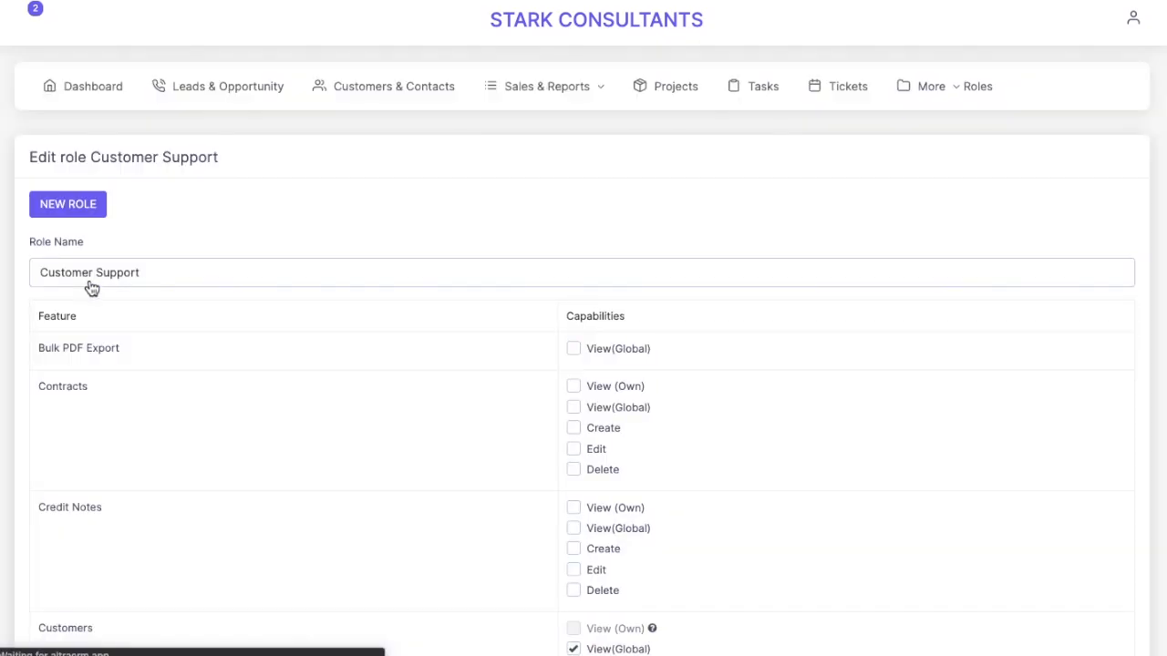
{"action": "scroll", "coordinate": [574, 456], "scroll_direction": "down", "scroll_amount": 2}
{"action": "scroll", "coordinate": [574, 456], "scroll_direction": "down", "scroll_amount": 2}
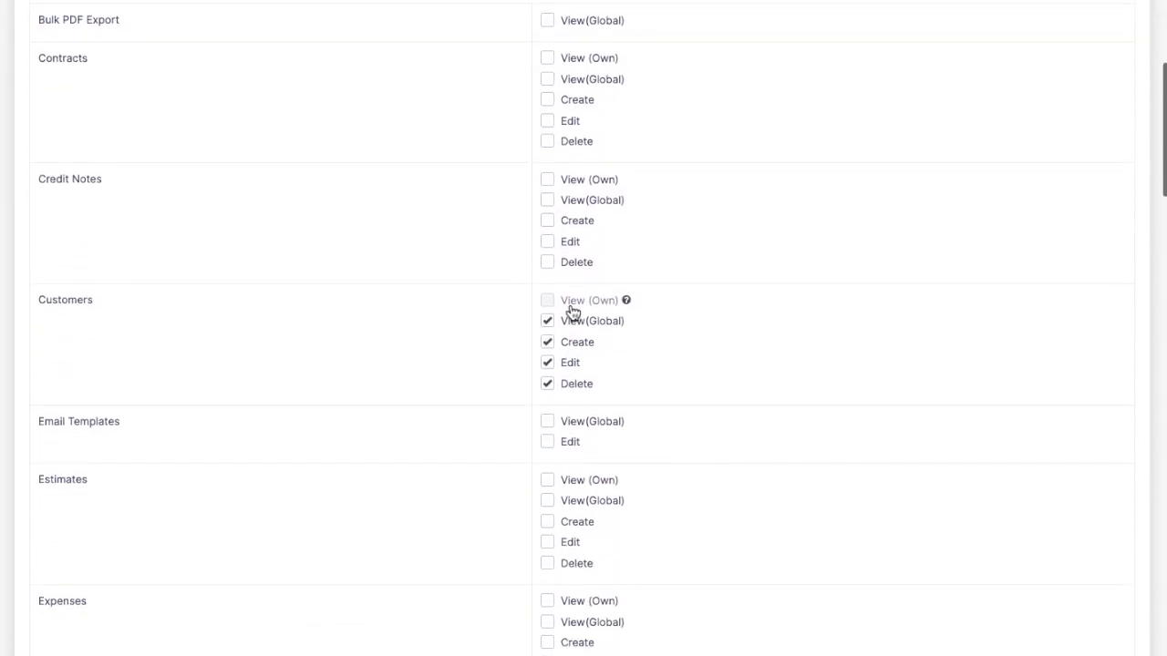
{"action": "scroll", "coordinate": [549, 482], "scroll_direction": "down", "scroll_amount": 10}
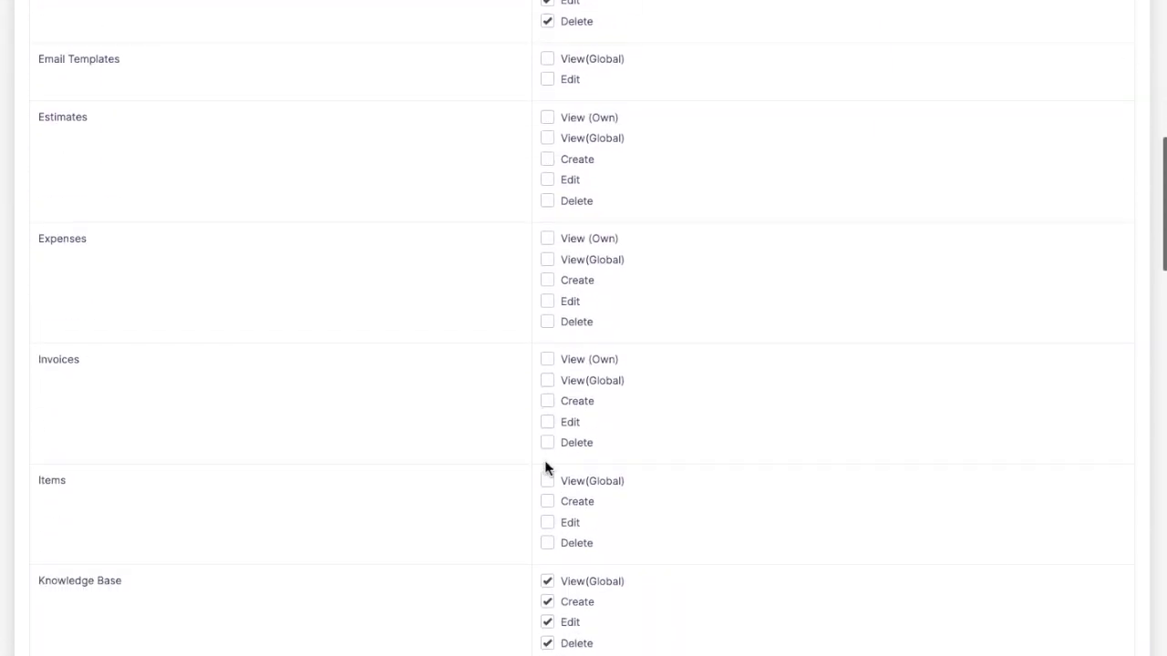
{"action": "scroll", "coordinate": [565, 408], "scroll_direction": "down", "scroll_amount": 7}
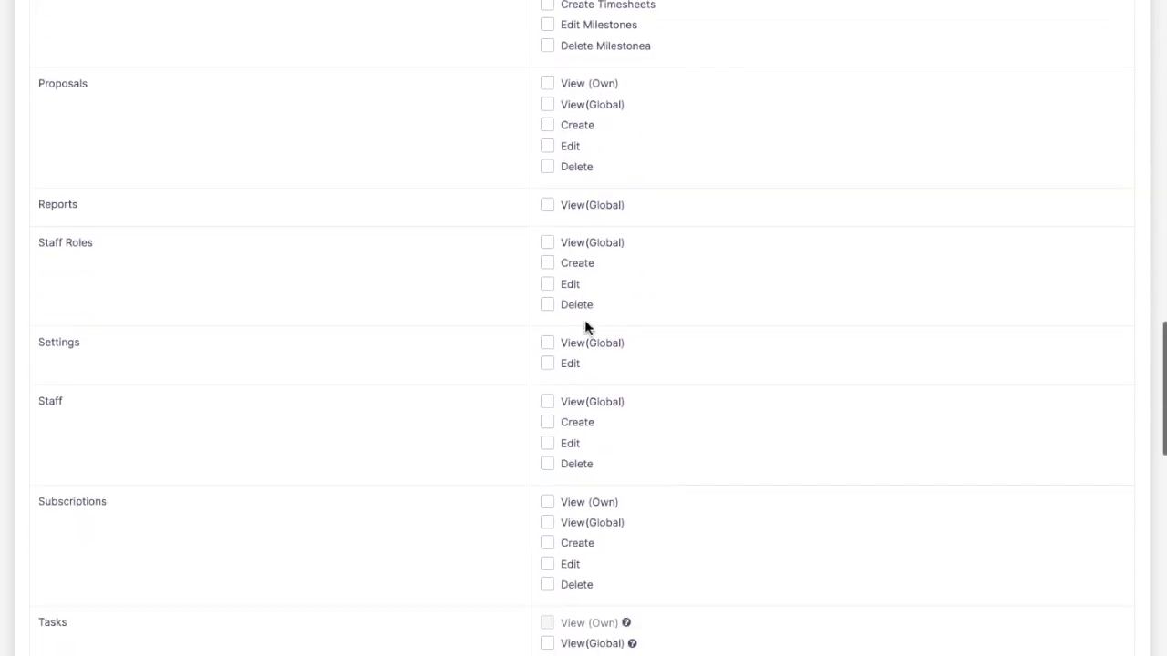
{"action": "scroll", "coordinate": [593, 305], "scroll_direction": "down", "scroll_amount": 4}
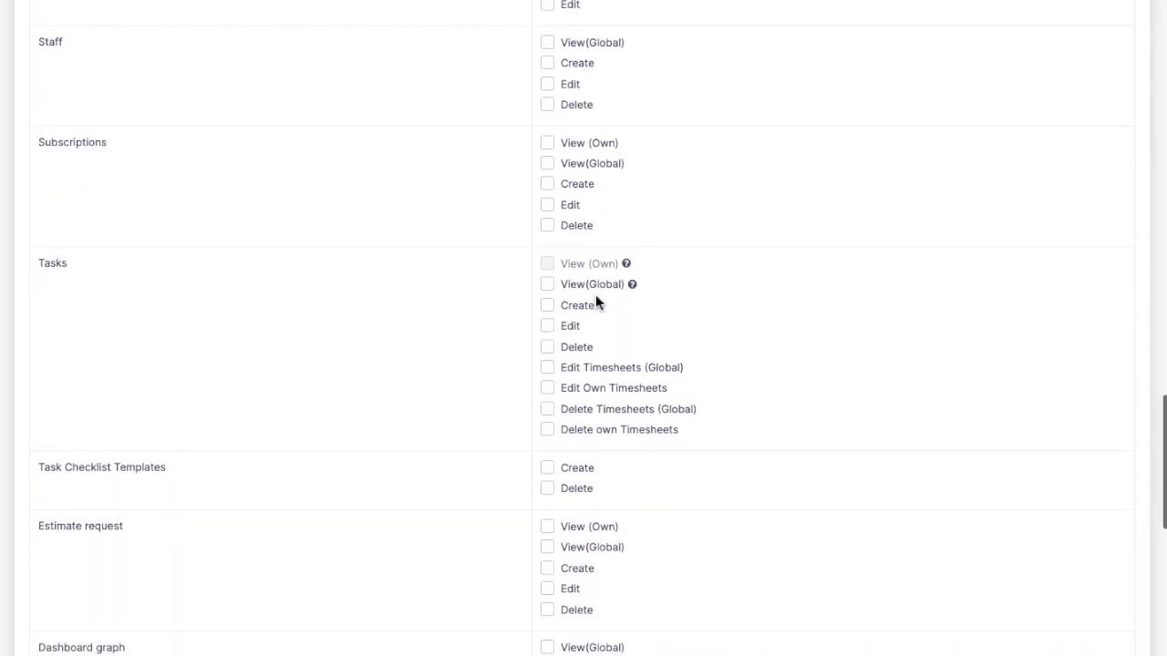
{"action": "left_click", "coordinate": [547, 137]}
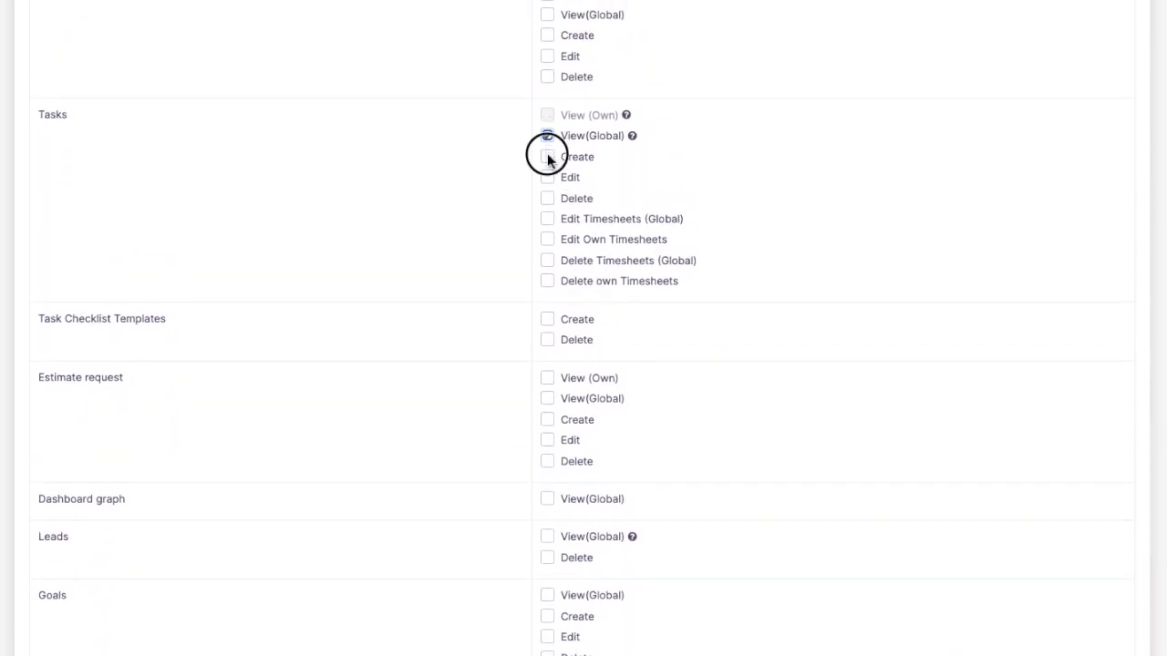
{"action": "left_click", "coordinate": [547, 177]}
{"action": "left_click", "coordinate": [547, 198]}
Allow editing and deleting timesheets and deleting checklist templates, then save the role
{"action": "left_click", "coordinate": [546, 219]}
{"action": "left_click", "coordinate": [547, 261]}
{"action": "left_click", "coordinate": [547, 280]}
{"action": "left_click", "coordinate": [546, 339]}
{"action": "scroll", "coordinate": [548, 320], "scroll_direction": "down", "scroll_amount": 5}
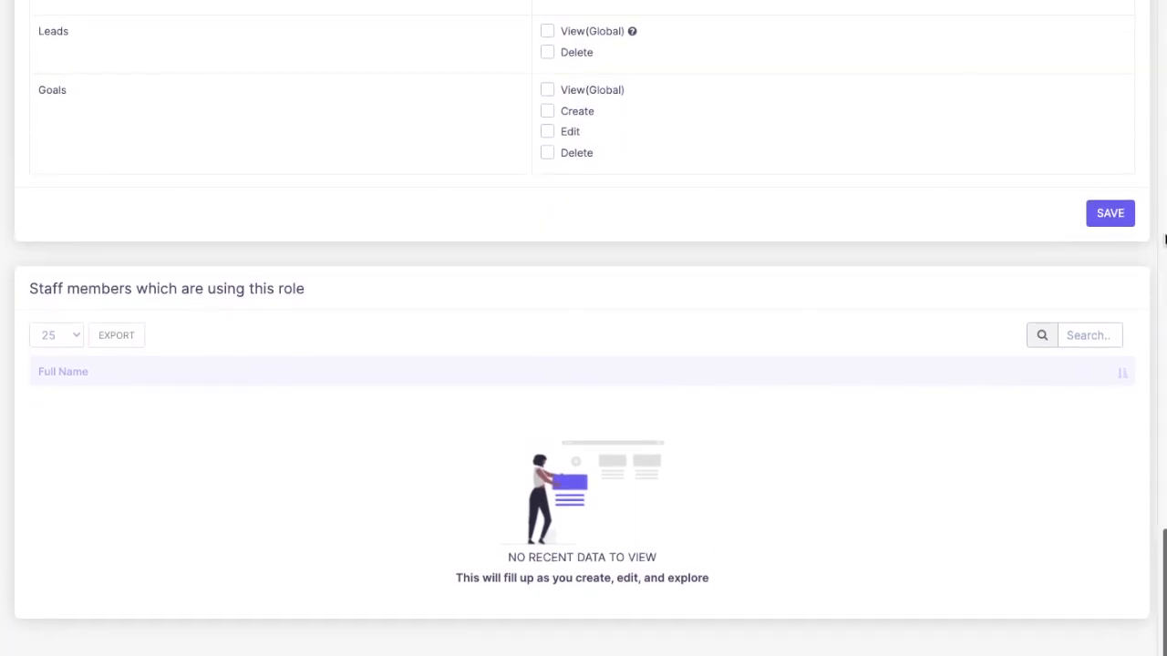
{"action": "left_click", "coordinate": [1118, 225]}
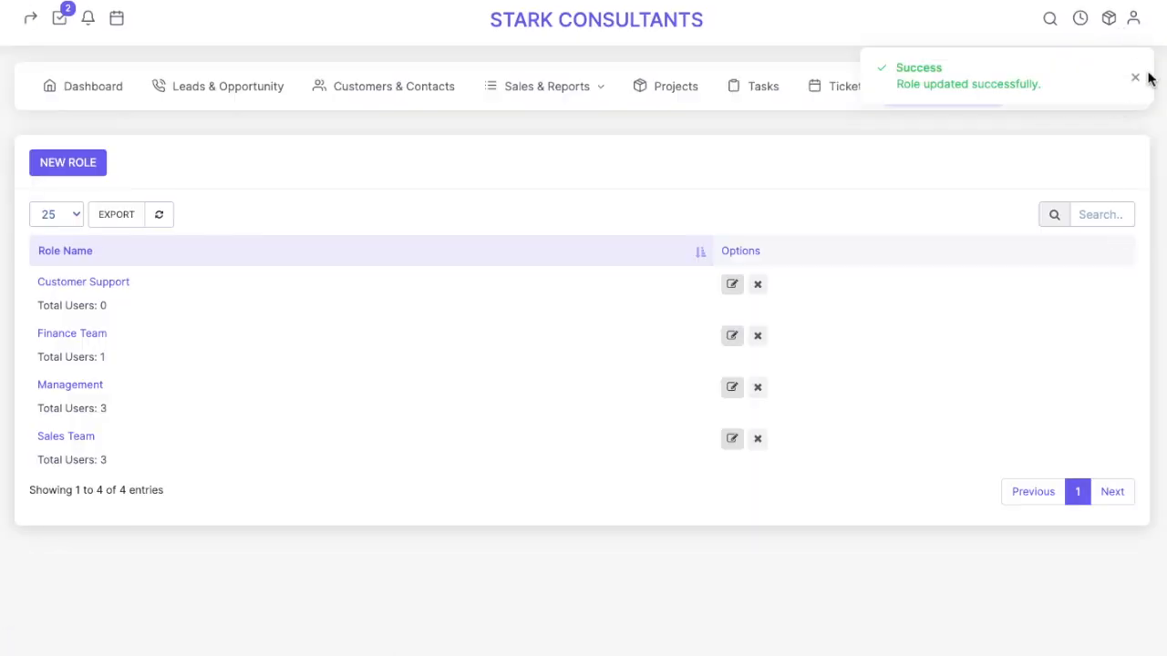
{"action": "left_click", "coordinate": [1135, 78]}
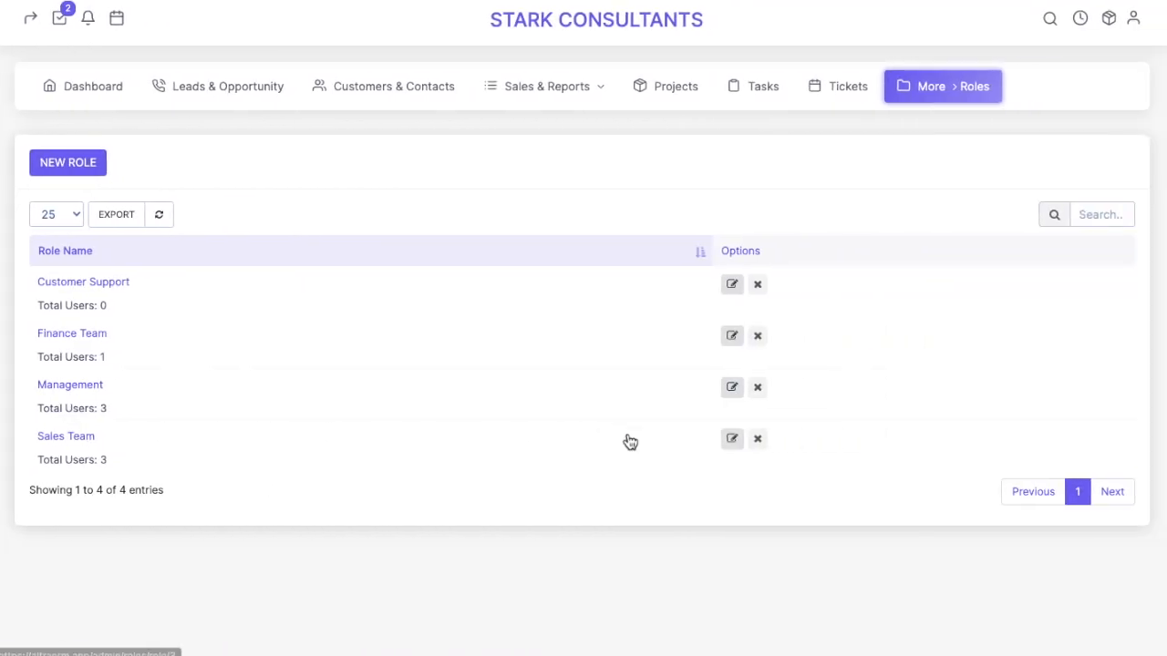
Go to the Staff directory through the More menu
{"action": "left_click", "coordinate": [959, 94]}
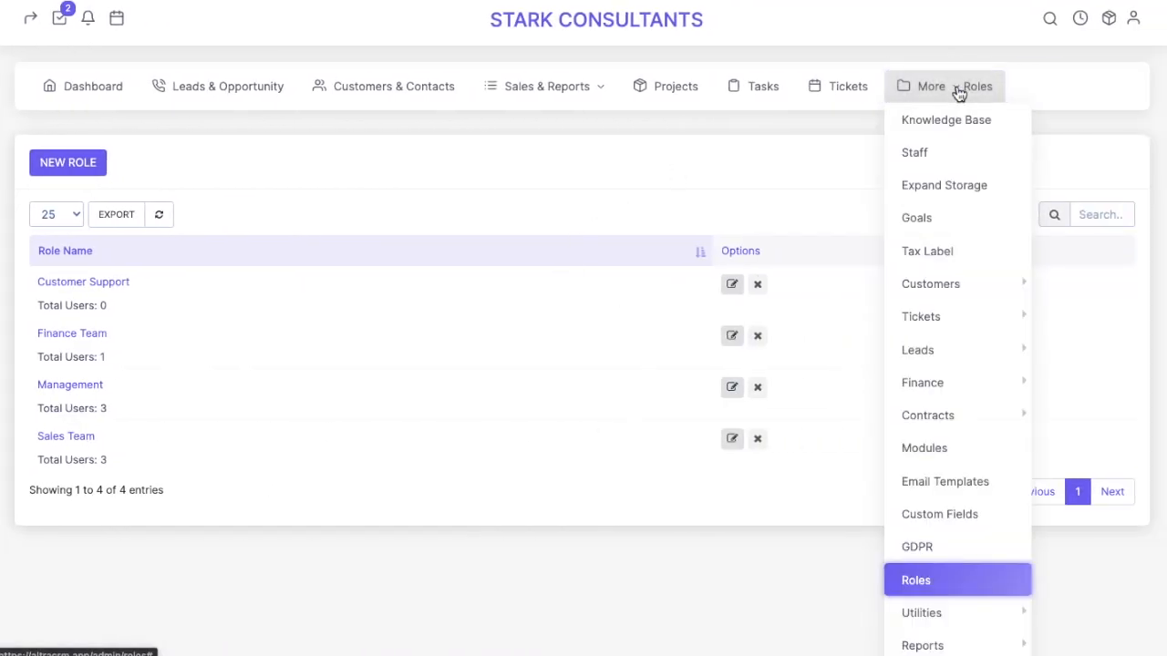
{"action": "left_click", "coordinate": [953, 166]}
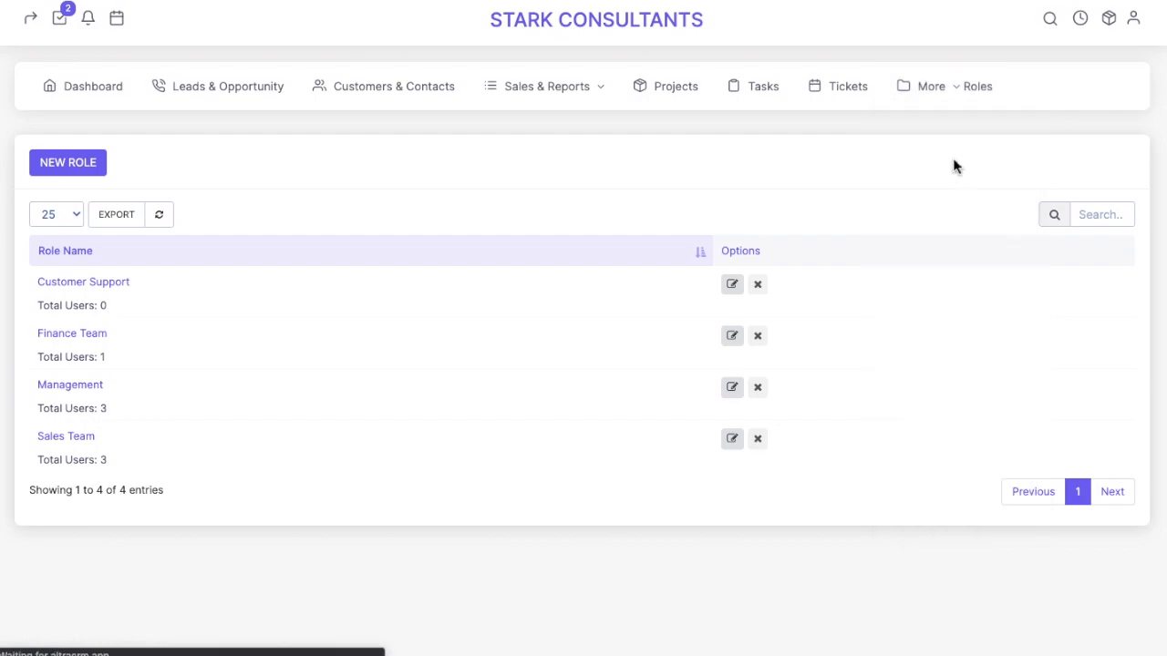
Switch the fourth and fifth listed staff members to inactive
{"action": "scroll", "coordinate": [538, 416], "scroll_direction": "down", "scroll_amount": 2}
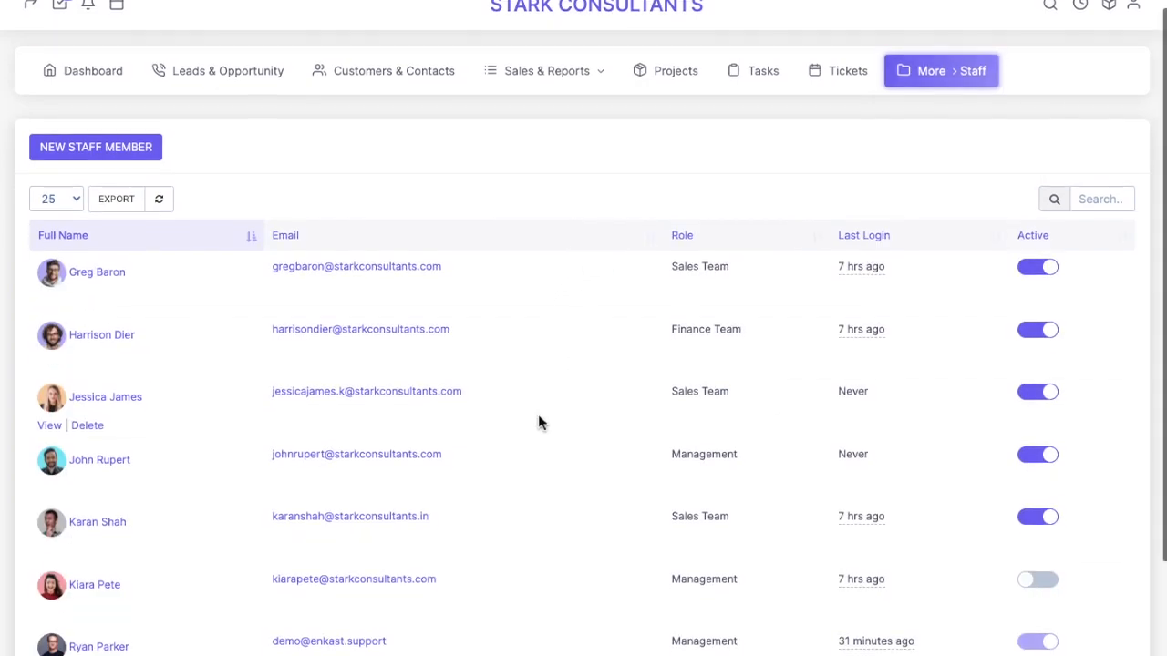
{"action": "scroll", "coordinate": [540, 418], "scroll_direction": "down", "scroll_amount": 1}
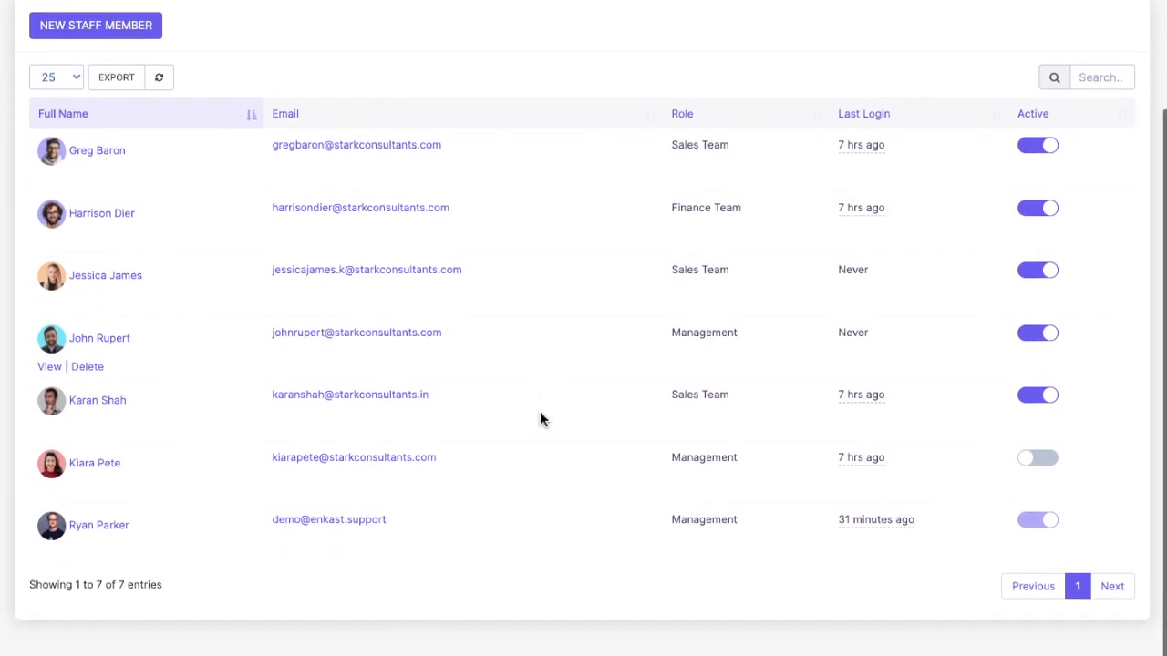
{"action": "scroll", "coordinate": [539, 418], "scroll_direction": "up", "scroll_amount": 1}
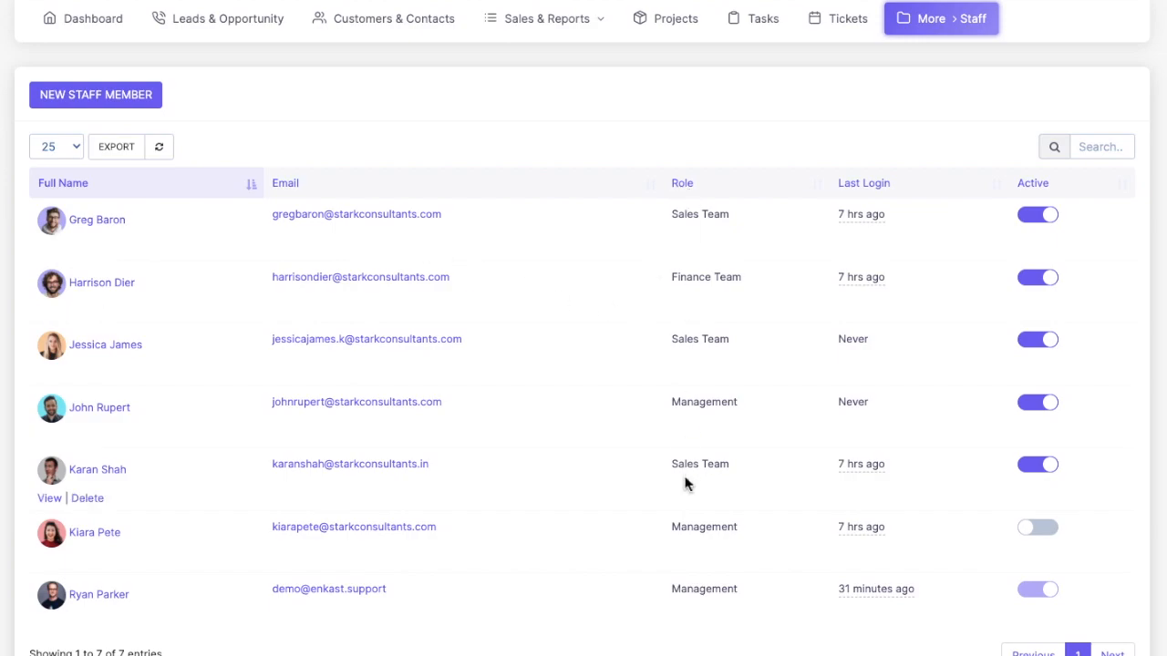
{"action": "scroll", "coordinate": [685, 484], "scroll_direction": "down", "scroll_amount": 1}
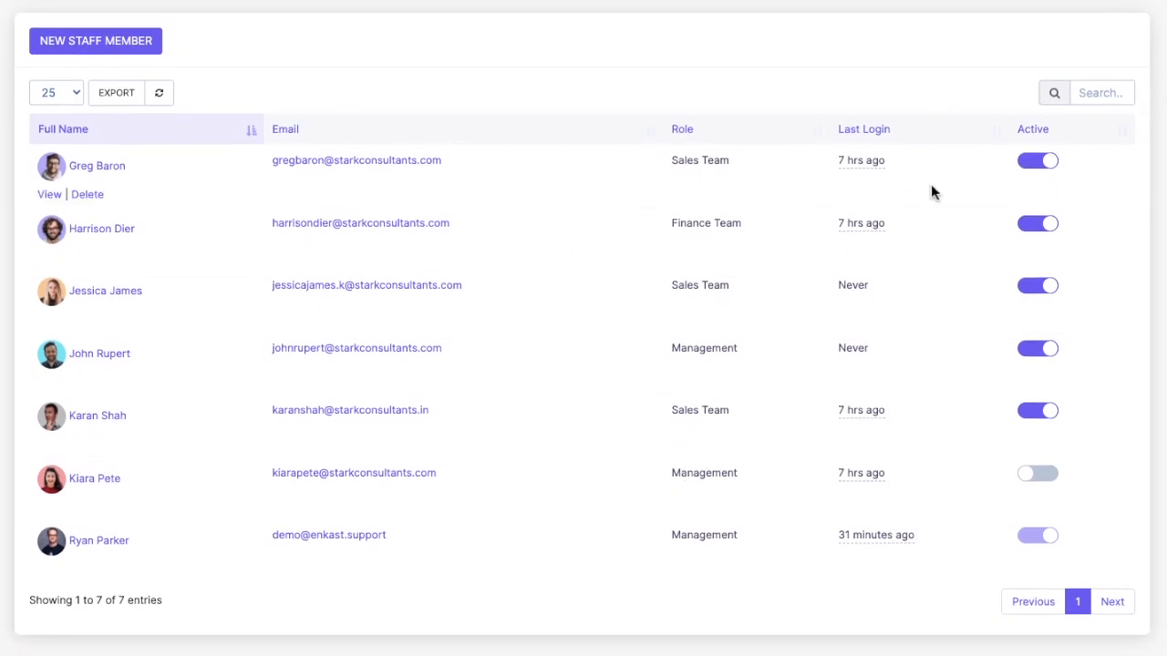
{"action": "scroll", "coordinate": [933, 547], "scroll_direction": "down", "scroll_amount": 1}
{"action": "scroll", "coordinate": [934, 547], "scroll_direction": "up", "scroll_amount": 3}
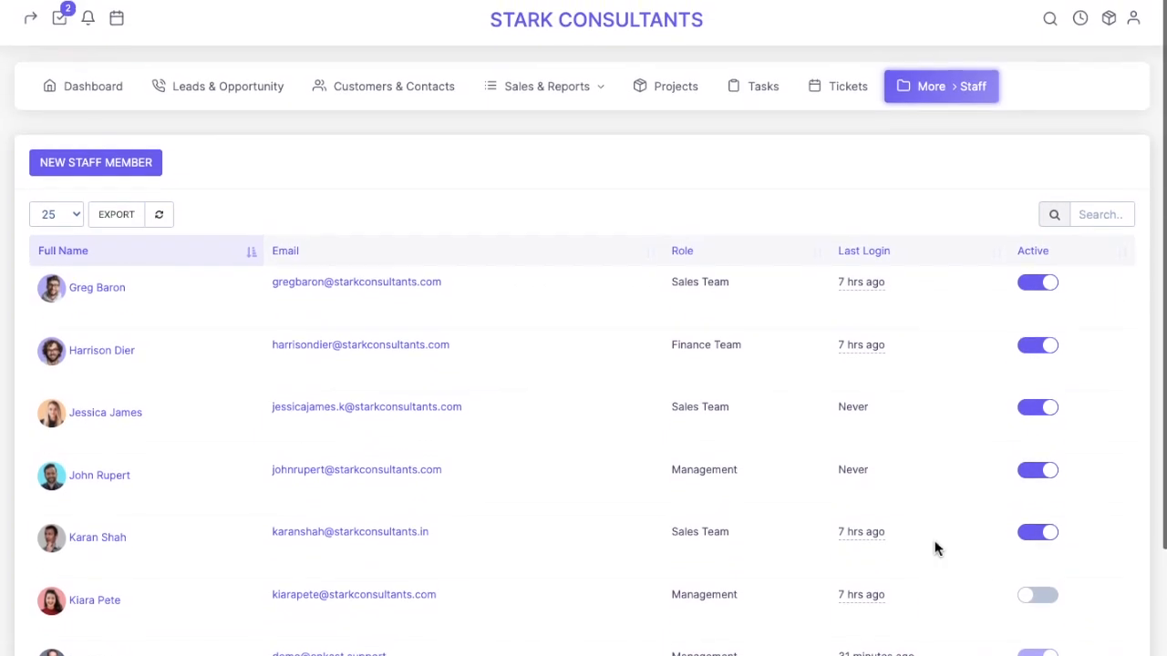
{"action": "scroll", "coordinate": [934, 546], "scroll_direction": "down", "scroll_amount": 2}
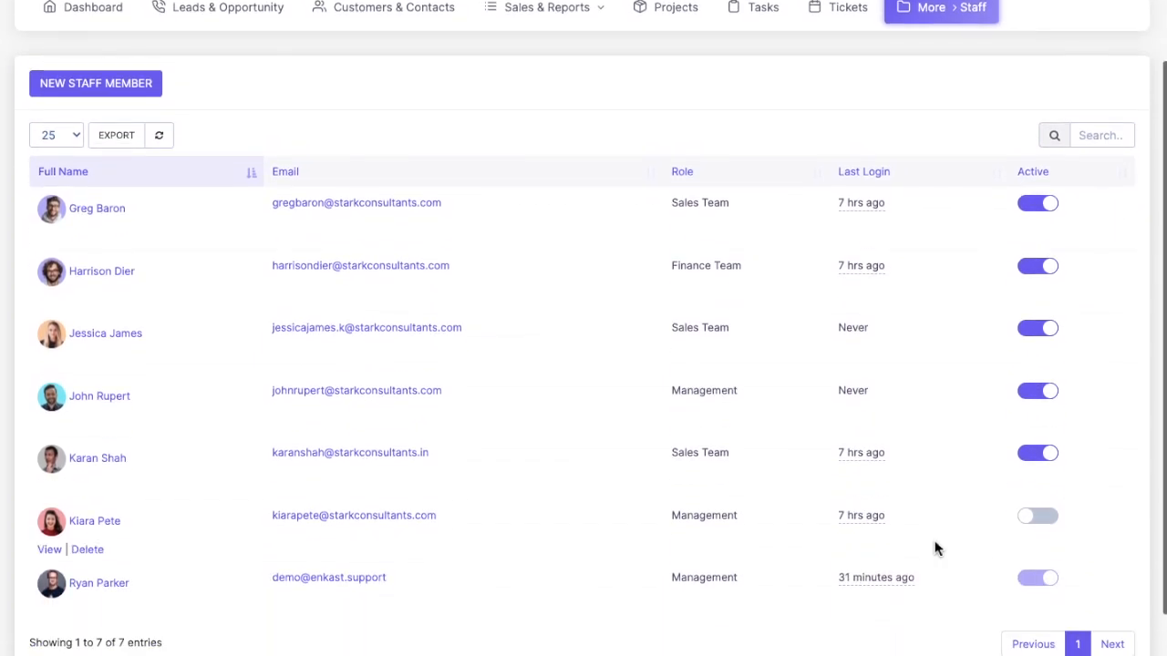
{"action": "left_click", "coordinate": [1030, 453]}
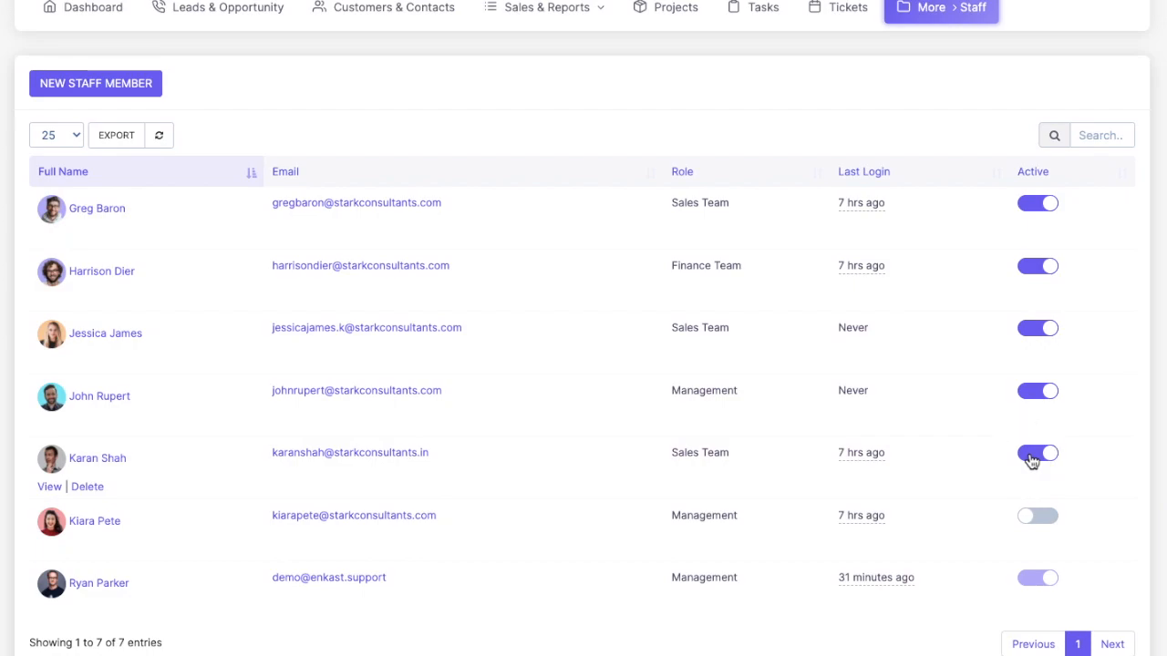
{"action": "left_click", "coordinate": [1029, 394]}
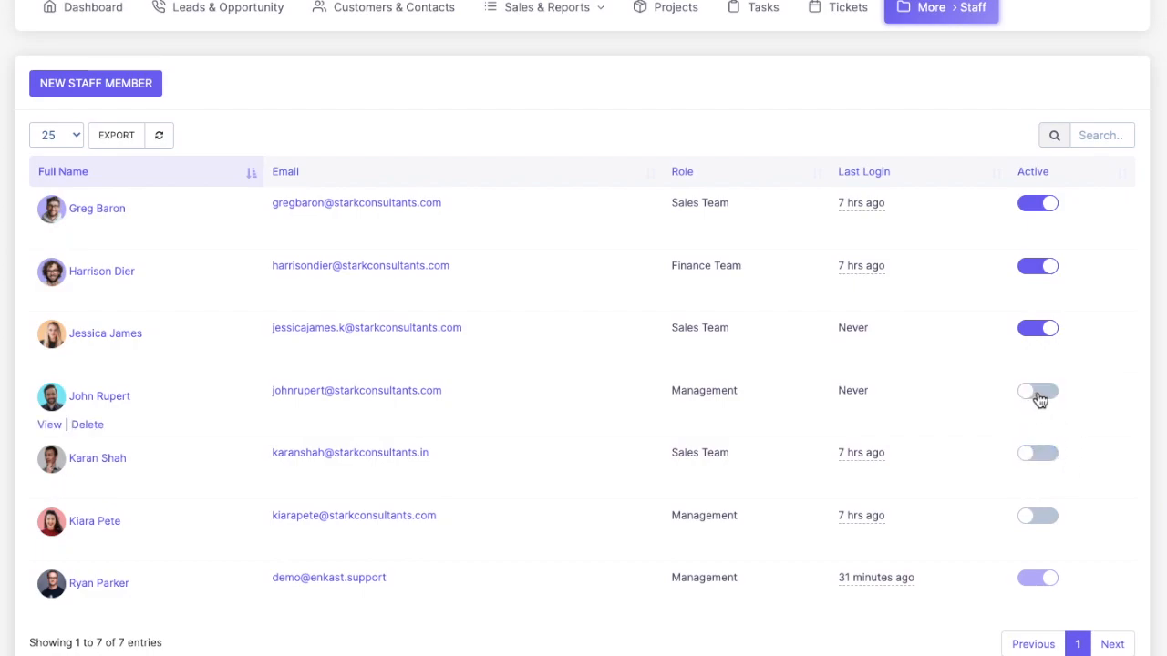
Reactivate the fourth and fifth staff members, then begin a new staff member
{"action": "scroll", "coordinate": [468, 429], "scroll_direction": "up", "scroll_amount": 2}
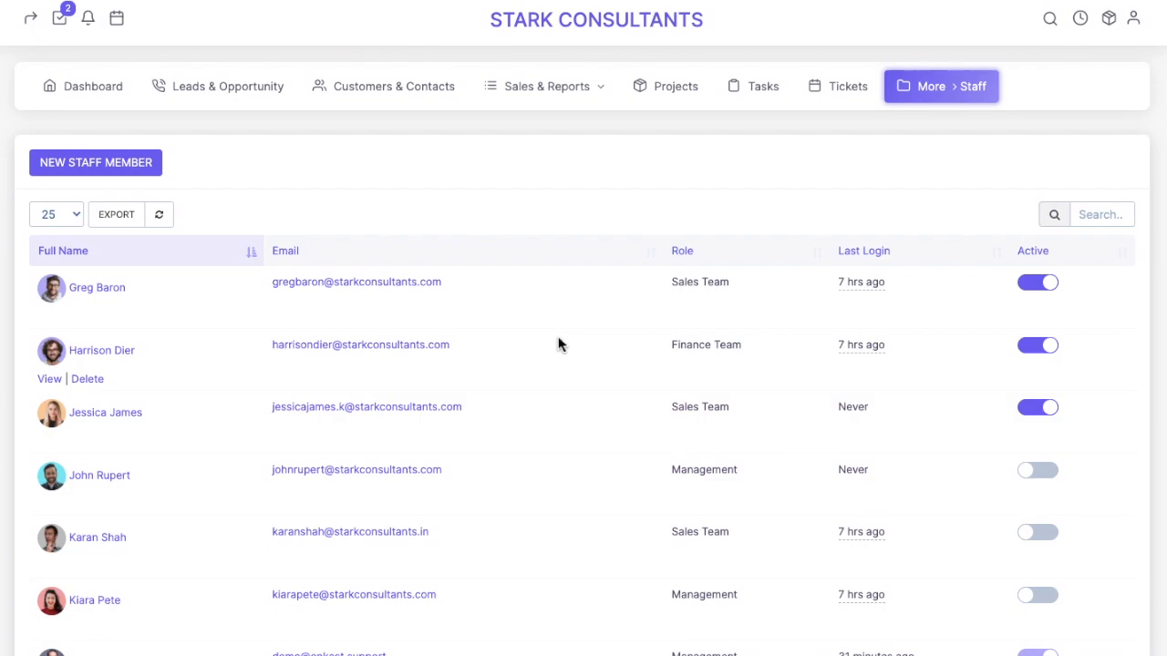
{"action": "left_click", "coordinate": [1053, 473]}
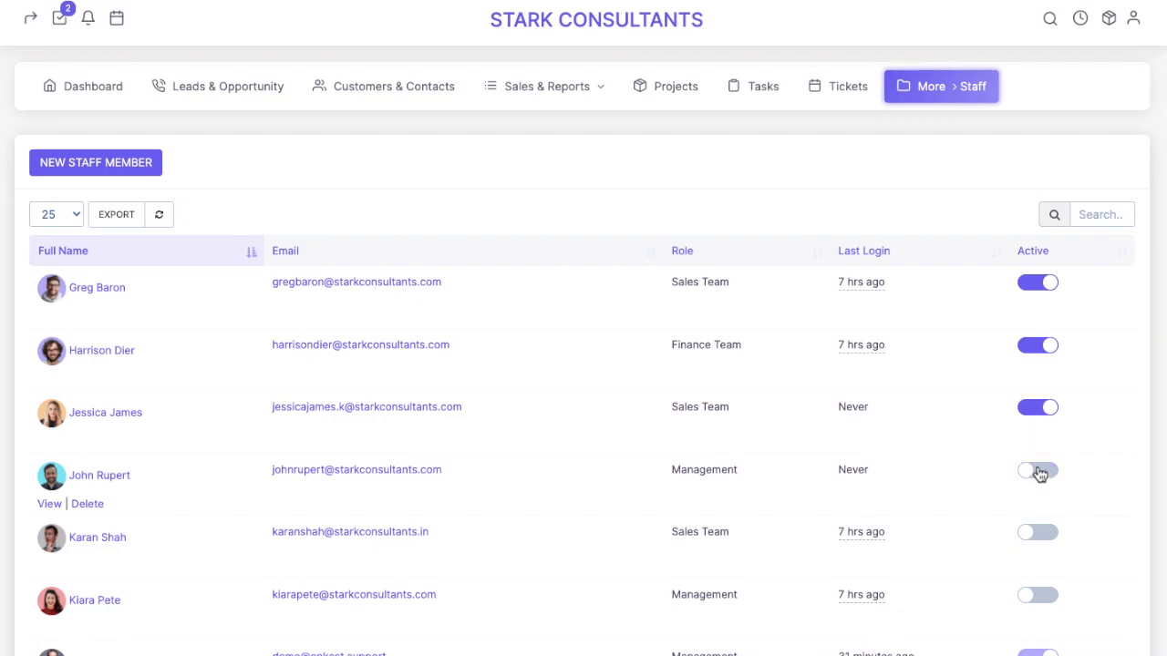
{"action": "scroll", "coordinate": [1039, 472], "scroll_direction": "down", "scroll_amount": 3}
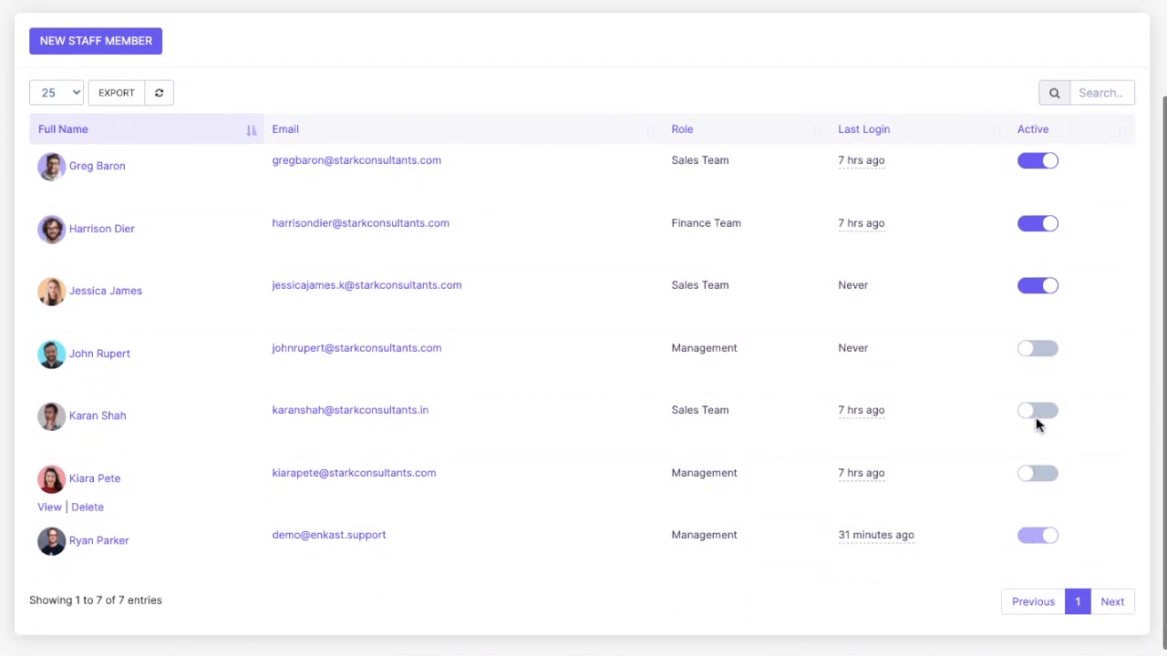
{"action": "scroll", "coordinate": [1054, 151], "scroll_direction": "up", "scroll_amount": 1}
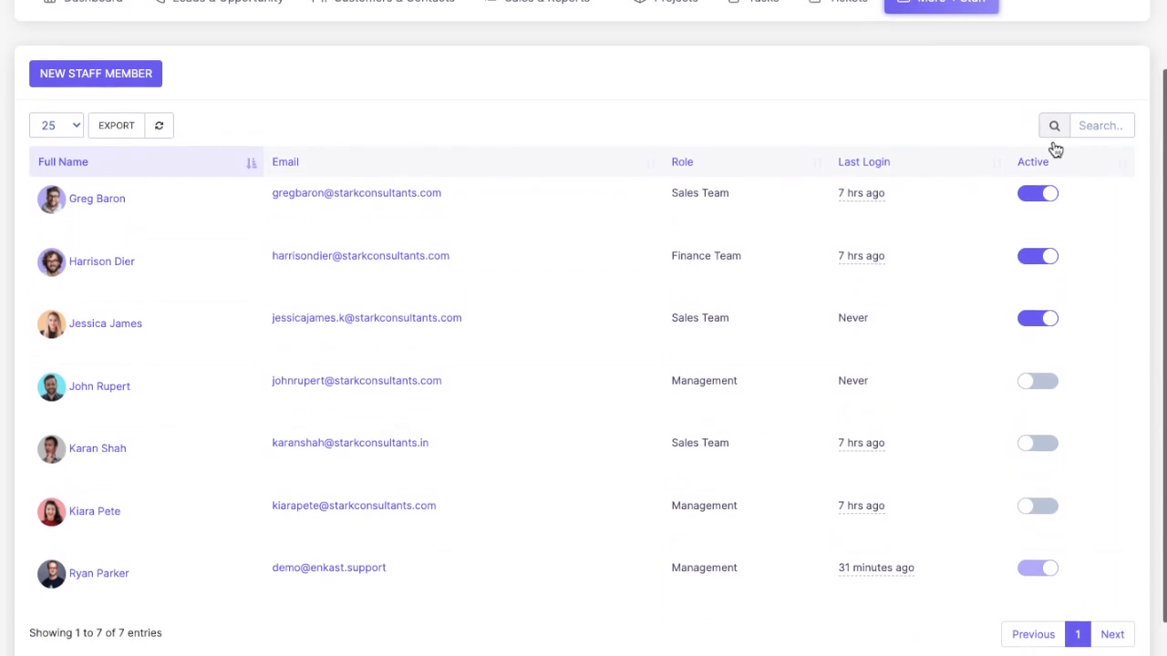
{"action": "scroll", "coordinate": [1055, 151], "scroll_direction": "down", "scroll_amount": 1}
{"action": "left_click", "coordinate": [1041, 362]}
{"action": "left_click", "coordinate": [1047, 424]}
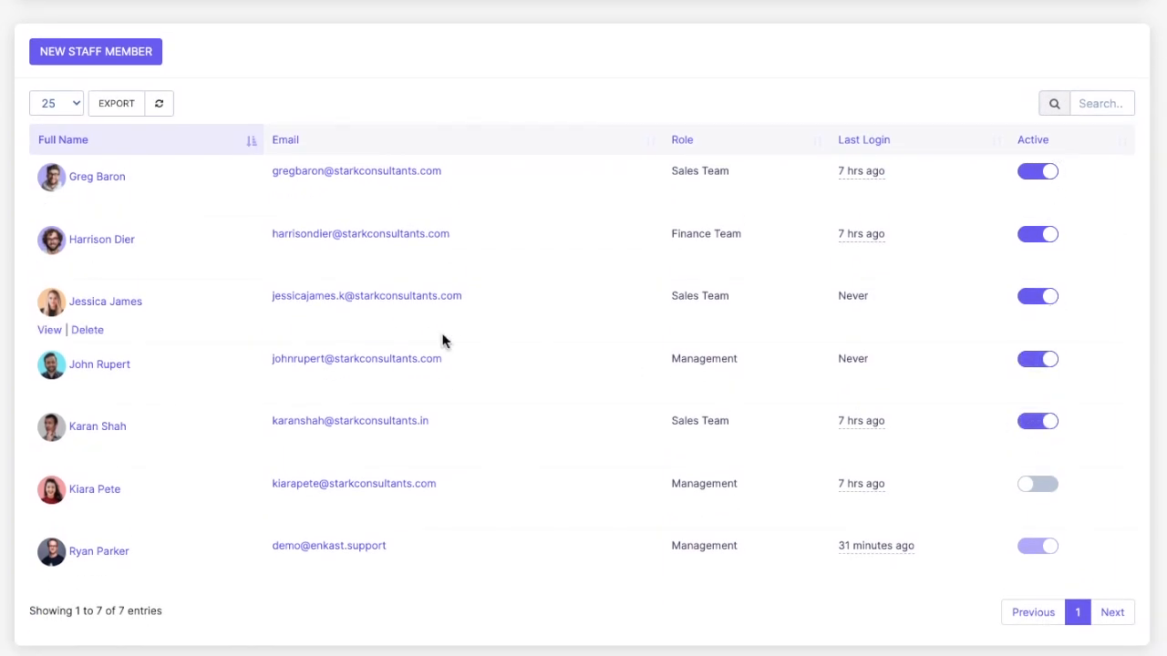
{"action": "scroll", "coordinate": [456, 337], "scroll_direction": "up", "scroll_amount": 3}
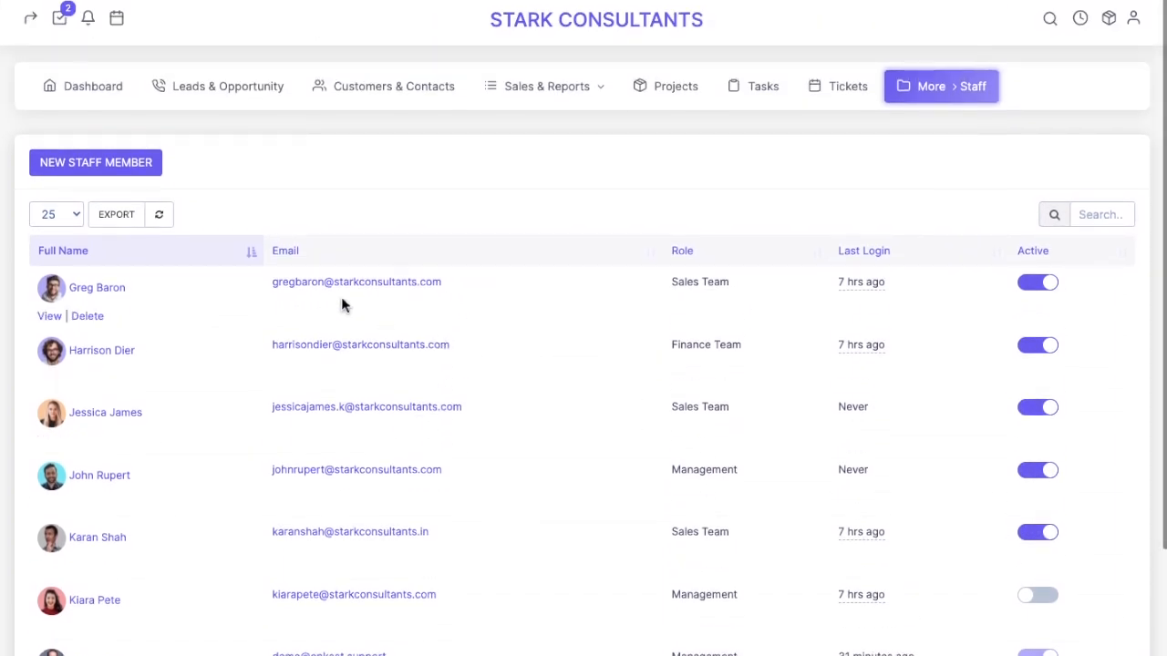
{"action": "left_click", "coordinate": [96, 161]}
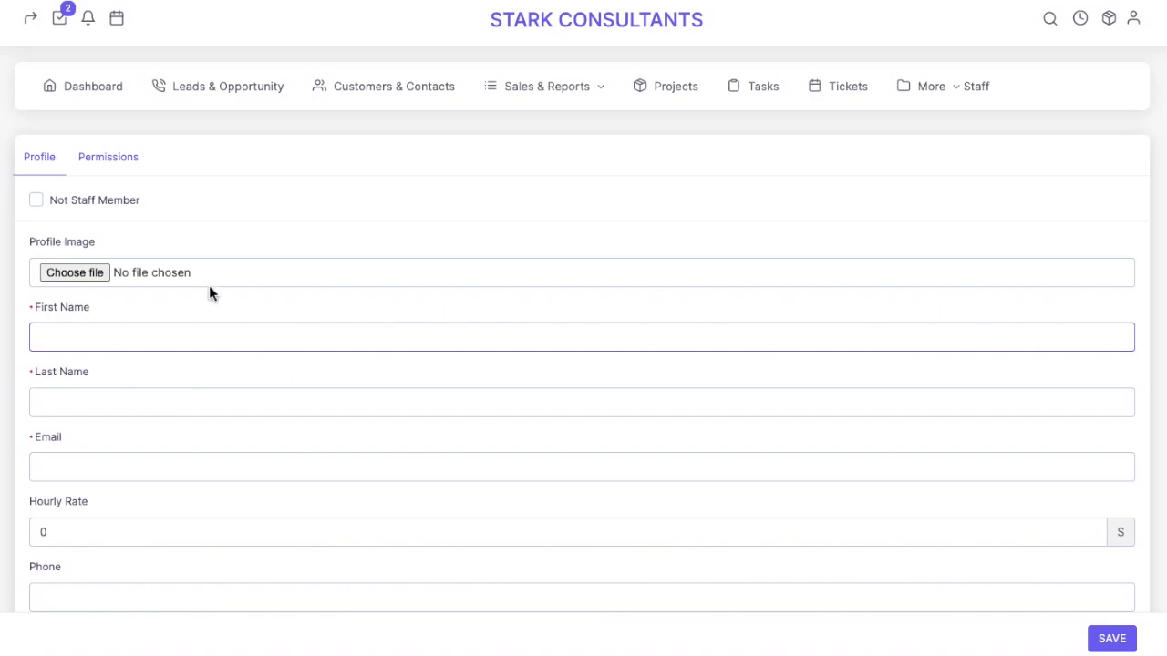
Attach a photo as the new staff member's profile image
{"action": "scroll", "coordinate": [179, 437], "scroll_direction": "down", "scroll_amount": 1}
{"action": "scroll", "coordinate": [179, 422], "scroll_direction": "down", "scroll_amount": 1}
{"action": "scroll", "coordinate": [180, 422], "scroll_direction": "up", "scroll_amount": 3}
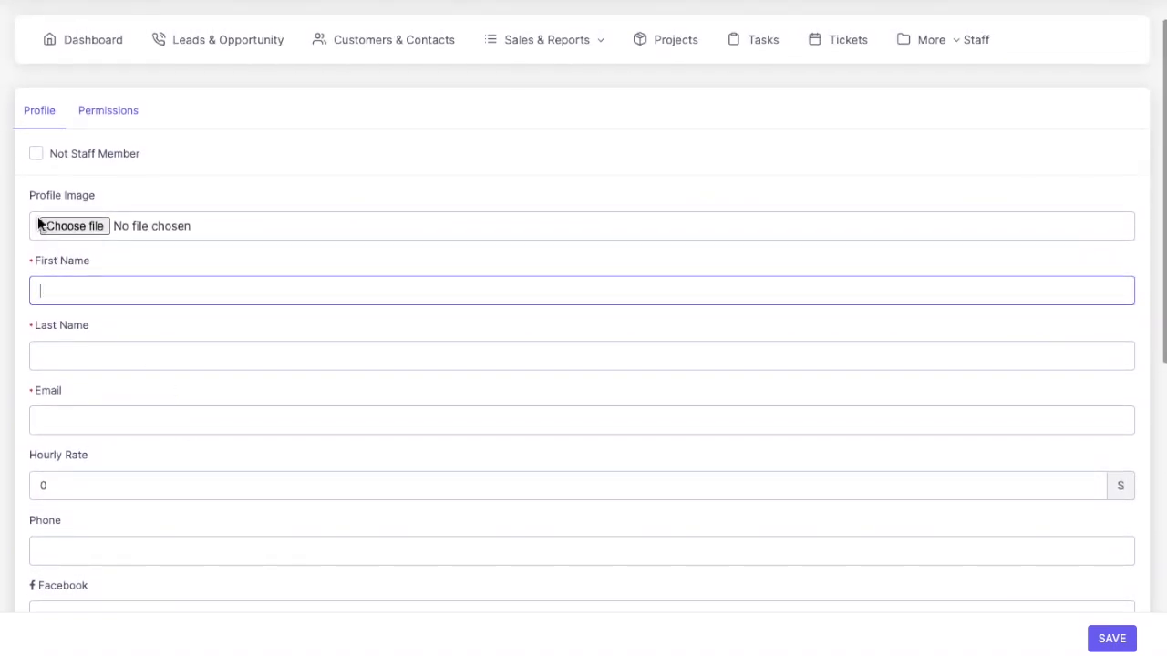
{"action": "left_click_drag", "start_coordinate": [24, 195], "coordinate": [97, 200]}
{"action": "left_click", "coordinate": [113, 205]}
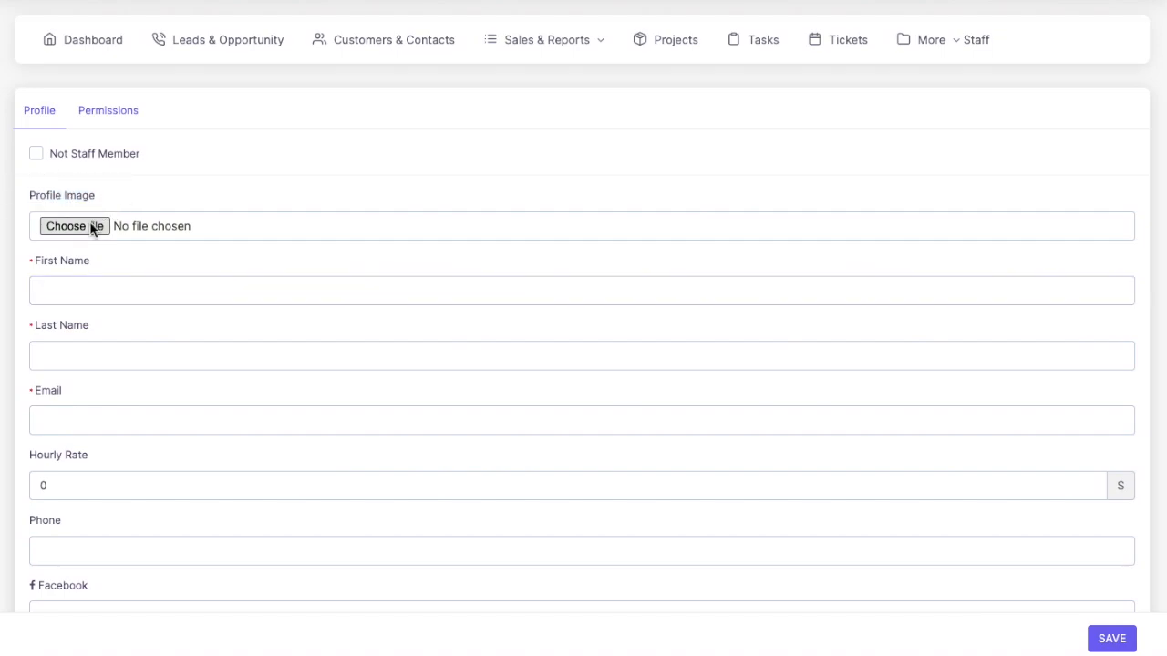
{"action": "left_click", "coordinate": [90, 225]}
{"action": "scroll", "coordinate": [815, 396], "scroll_direction": "down", "scroll_amount": 3}
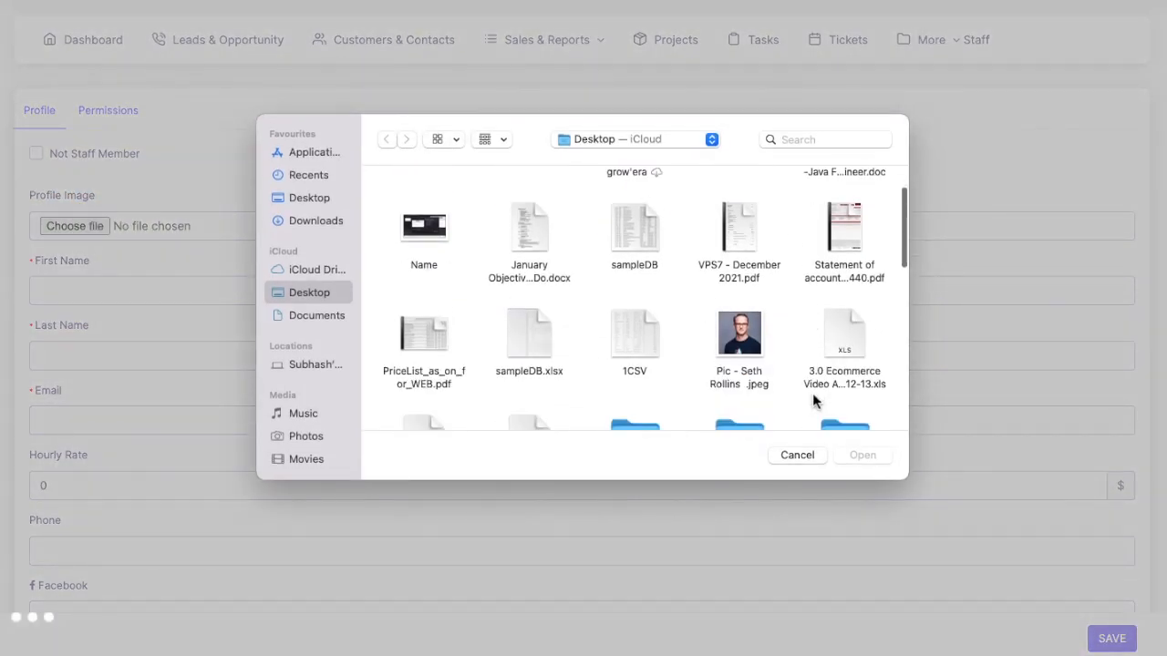
{"action": "double_click", "coordinate": [743, 330]}
Enter the staff member's first name, last name and e-mail address
{"action": "left_click", "coordinate": [70, 290]}
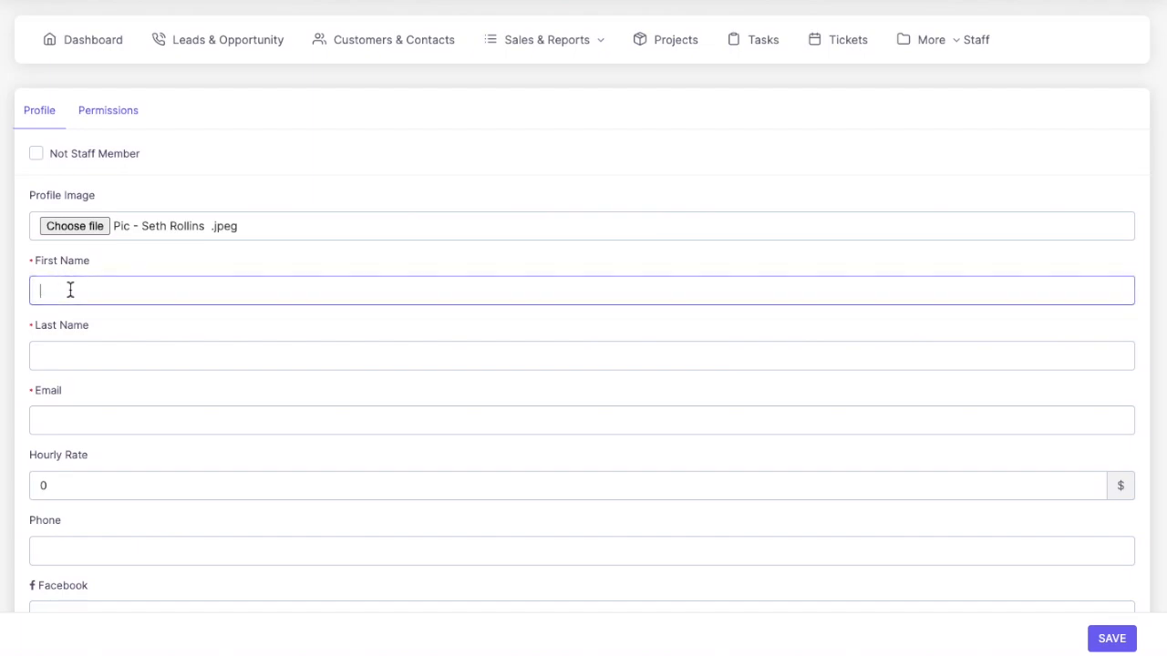
{"action": "key", "text": "Tab"}
{"action": "left_click", "coordinate": [77, 412]}
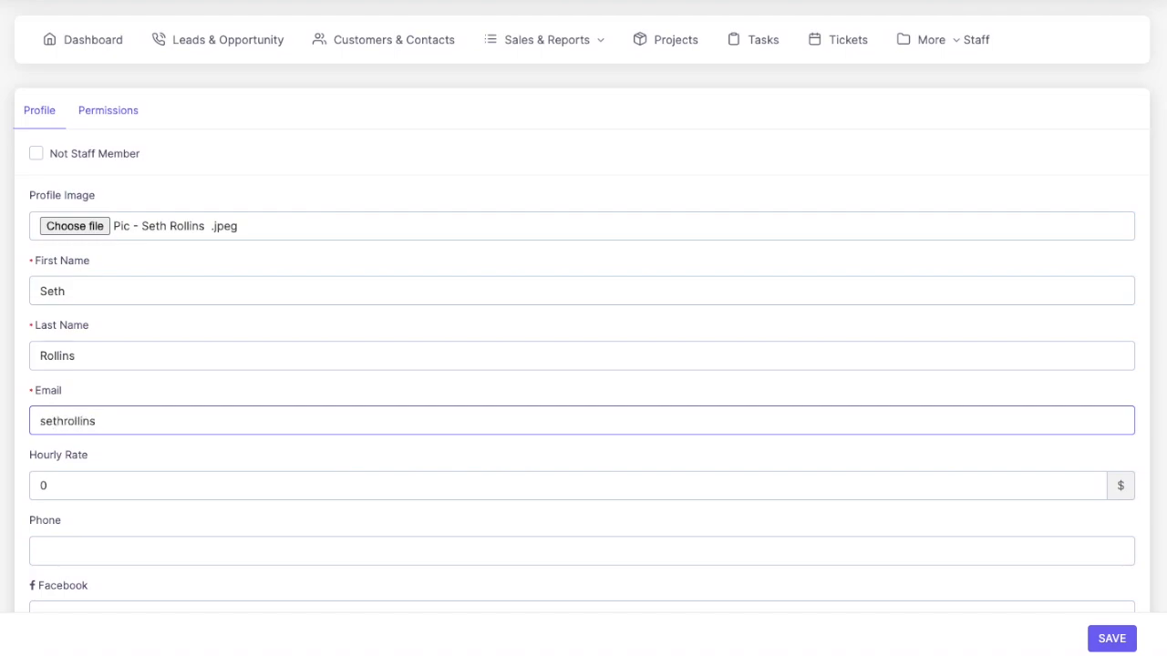
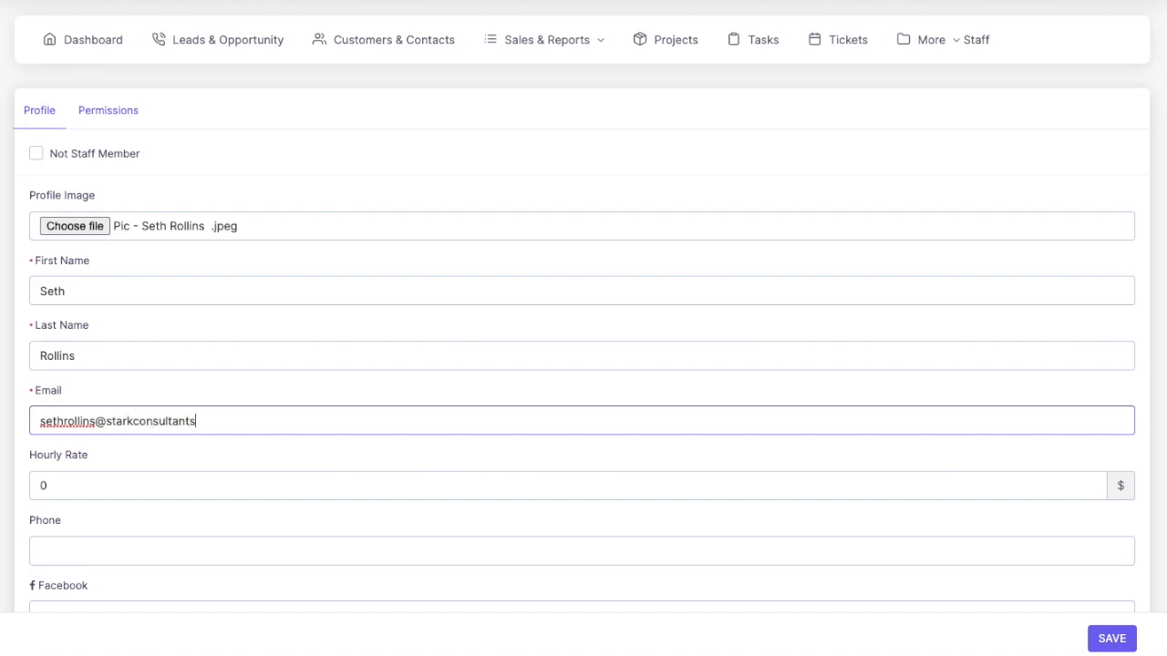
{"action": "scroll", "coordinate": [583, 364], "scroll_direction": "down", "scroll_amount": 1}
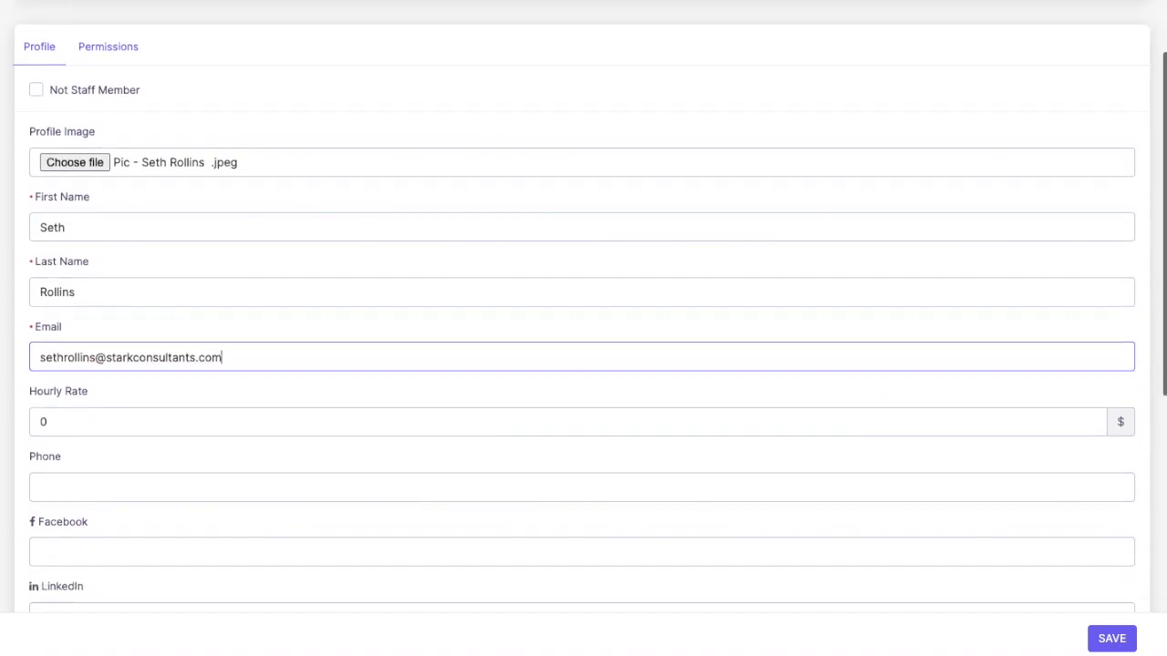
Set the hourly rate to 60 and enter the staff member's phone number
{"action": "key", "text": "Tab"}
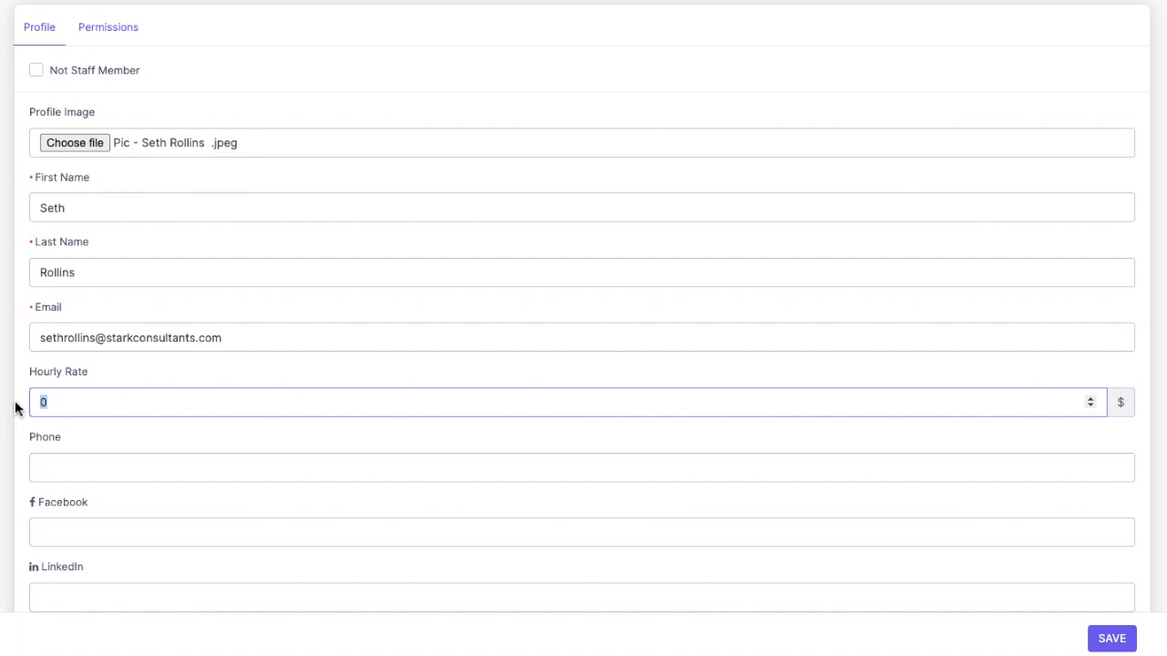
{"action": "mouse_move", "coordinate": [1120, 410]}
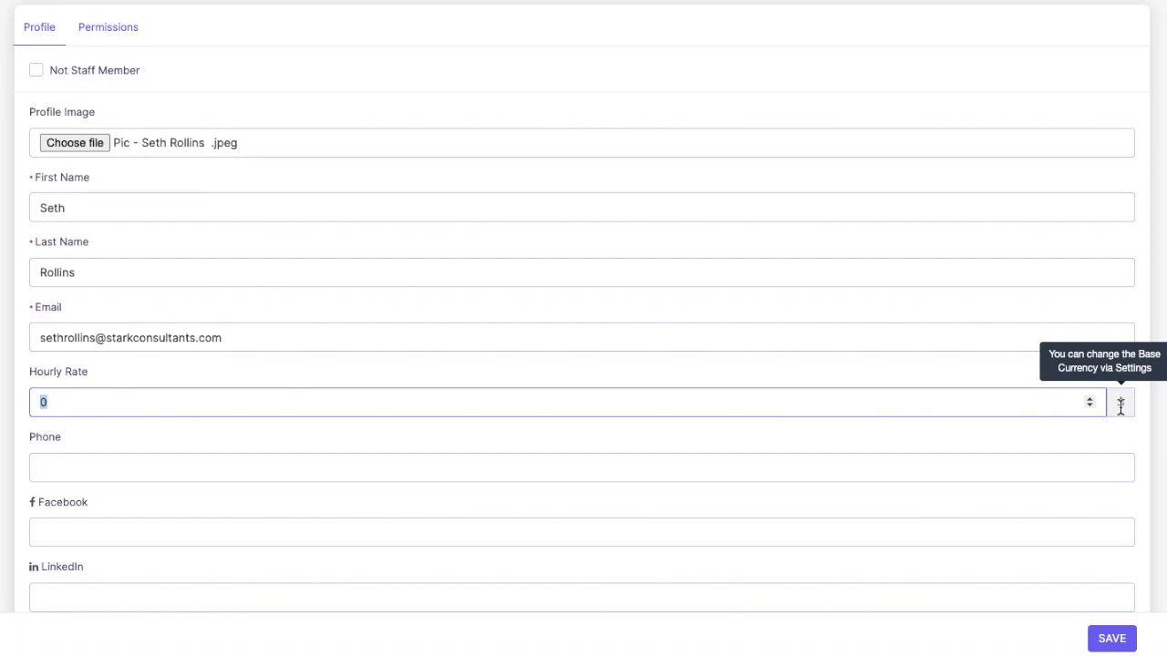
{"action": "left_click", "coordinate": [472, 401]}
{"action": "key", "text": "BackSpace"}
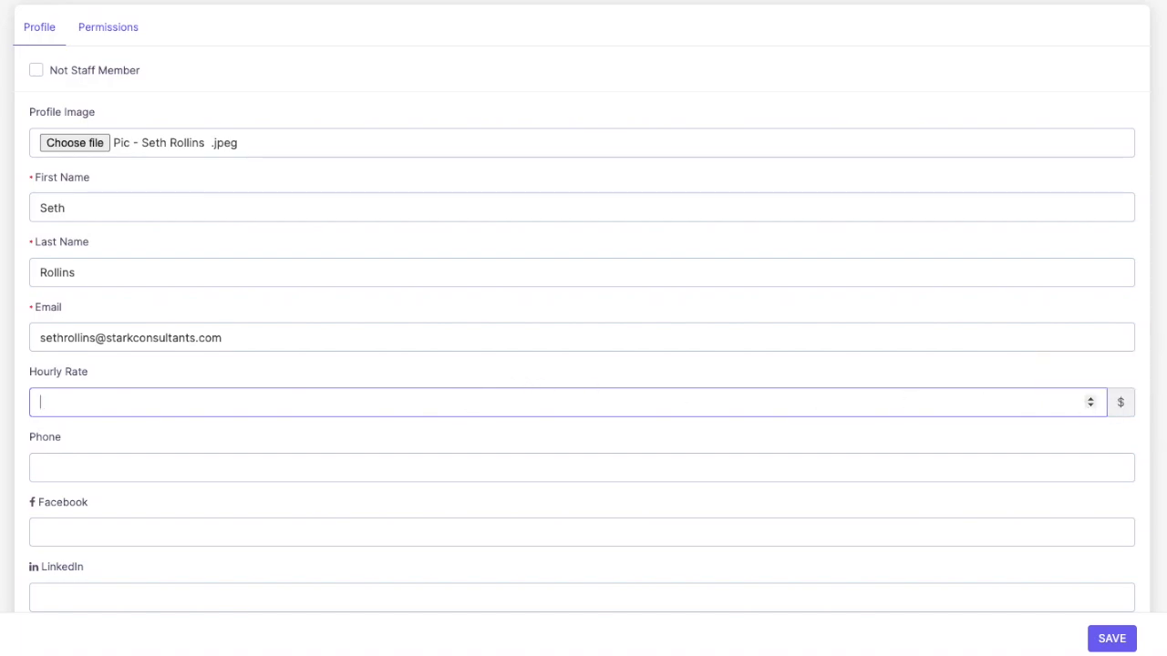
{"action": "type", "text": "60"}
{"action": "scroll", "coordinate": [281, 408], "scroll_direction": "down", "scroll_amount": 1}
{"action": "left_click", "coordinate": [261, 435]}
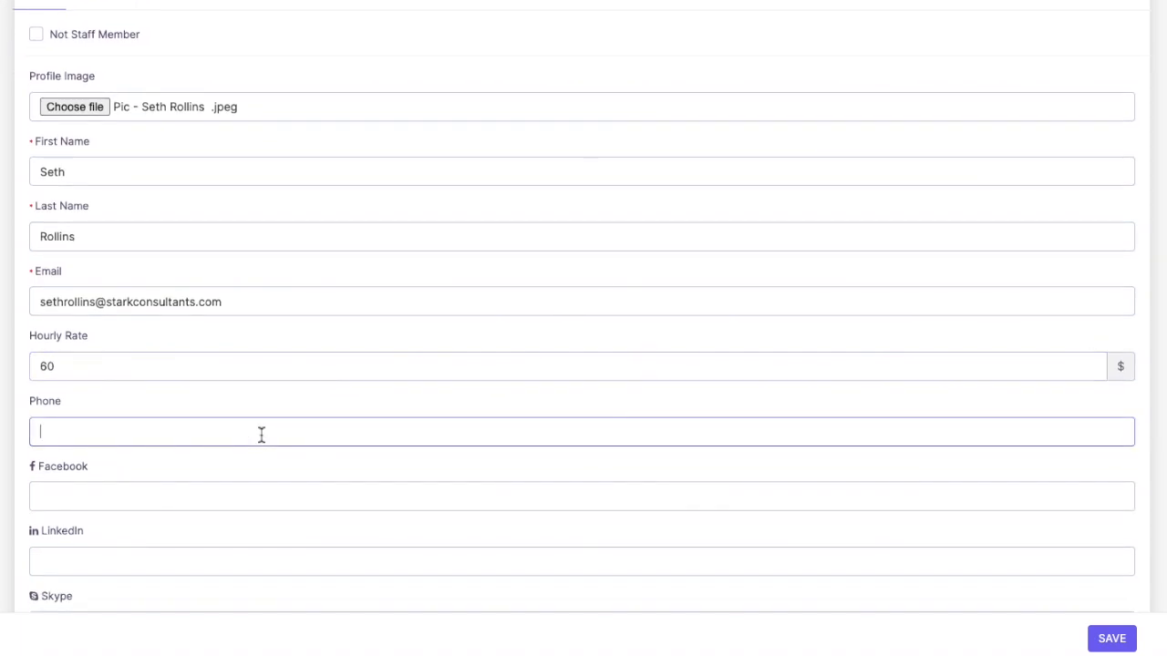
Write a three-line signature: 'Regards,', the member's name, and 'Stark Consultants'
{"action": "scroll", "coordinate": [149, 434], "scroll_direction": "down", "scroll_amount": 1}
{"action": "left_click", "coordinate": [151, 450]}
{"action": "scroll", "coordinate": [151, 452], "scroll_direction": "down", "scroll_amount": 2}
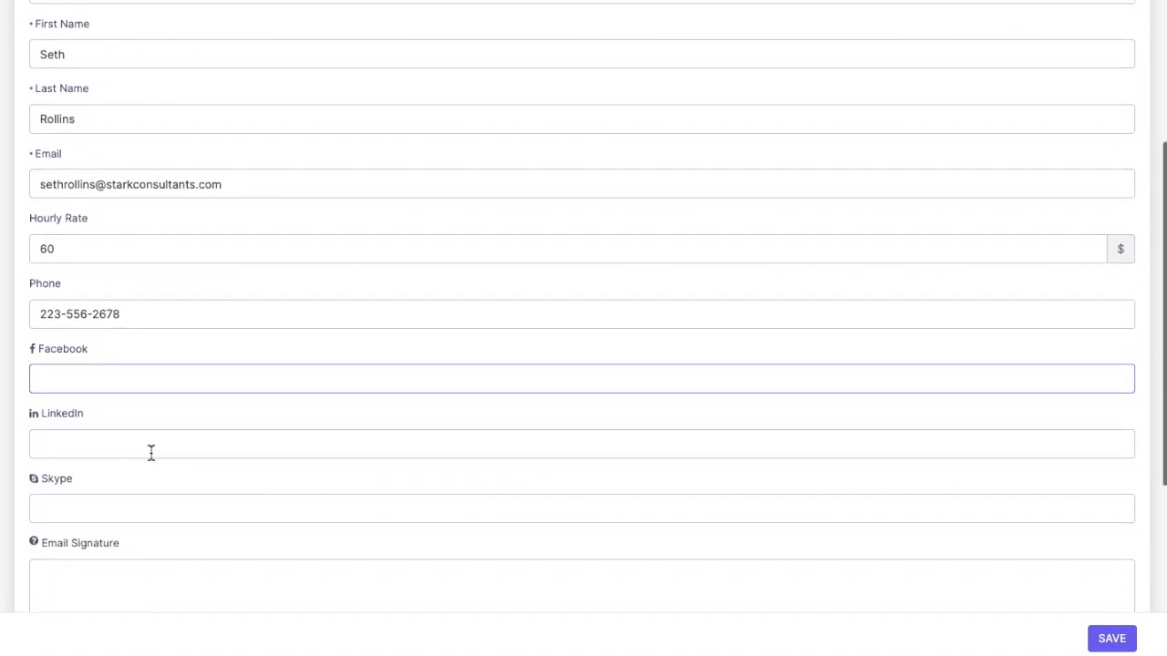
{"action": "left_click", "coordinate": [120, 432]}
{"action": "left_click", "coordinate": [88, 501]}
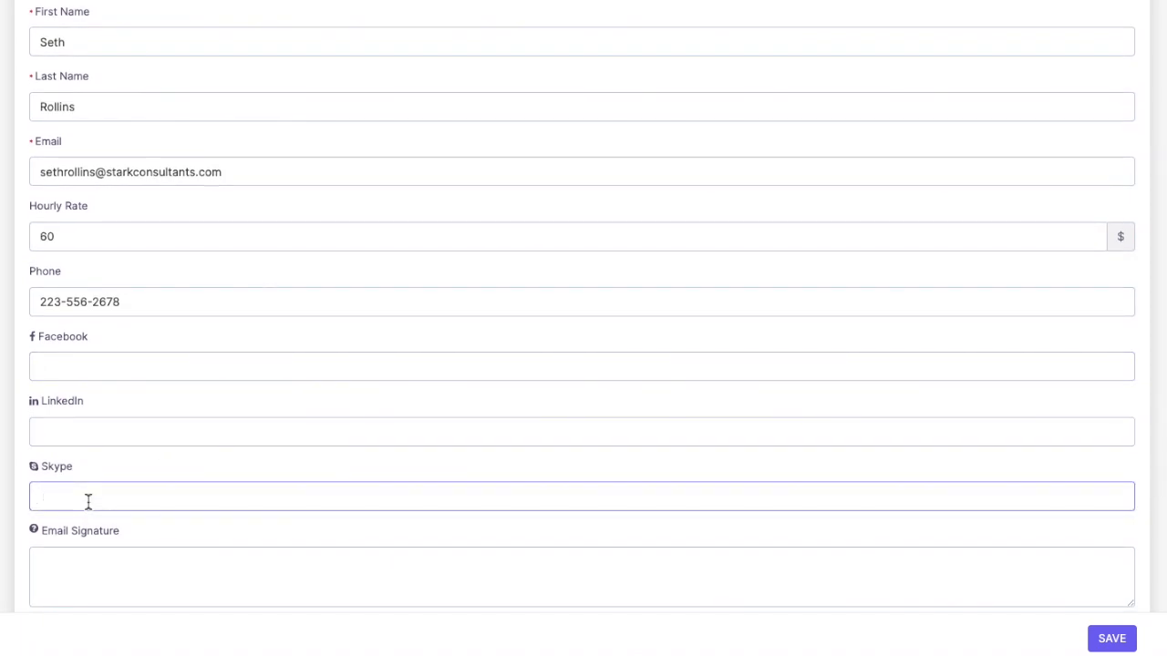
{"action": "scroll", "coordinate": [88, 501], "scroll_direction": "down", "scroll_amount": 3}
{"action": "left_click", "coordinate": [86, 460]}
{"action": "type", "text": "Regards,"}
{"action": "key", "text": "Return"}
{"action": "key", "text": "shift+Return"}
{"action": "type", "text": "Stark"}
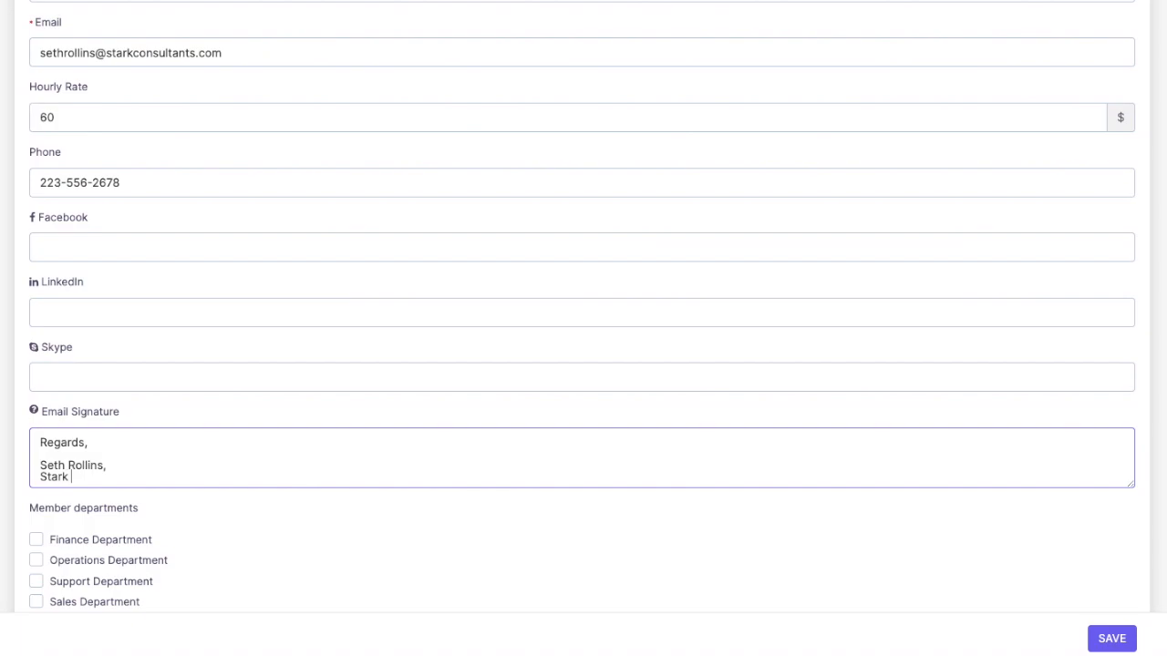
{"action": "type", "text": "Consultants"}
{"action": "scroll", "coordinate": [186, 506], "scroll_direction": "up", "scroll_amount": 5}
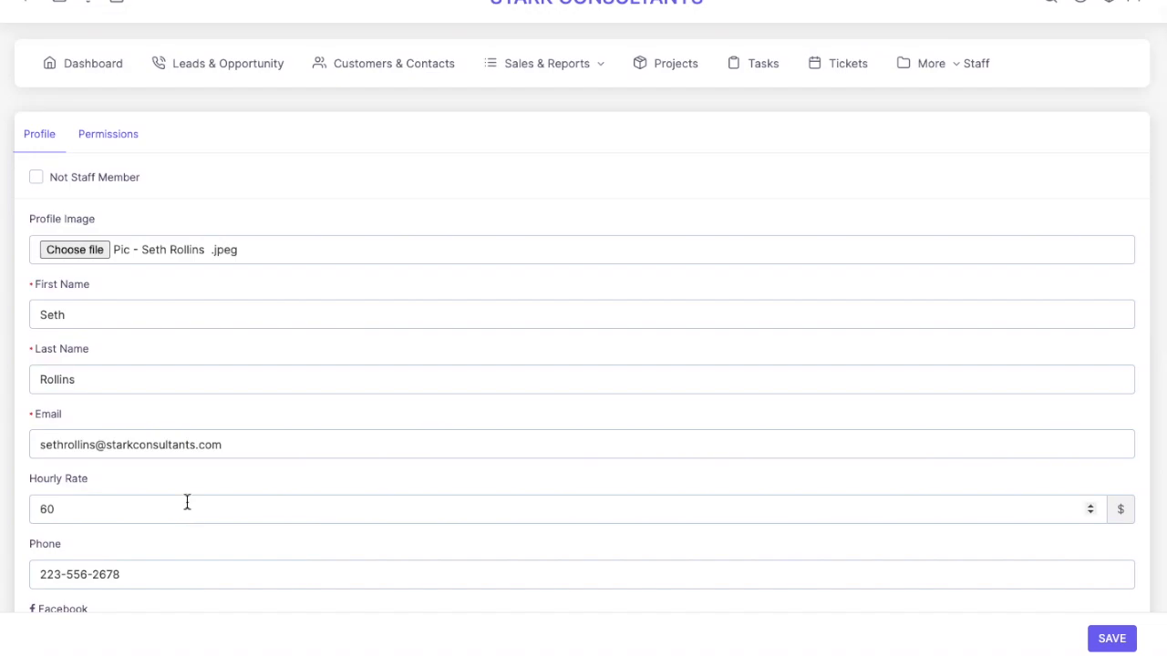
Tick Support Department under the member's departments
{"action": "left_click_drag", "start_coordinate": [146, 179], "coordinate": [47, 185]}
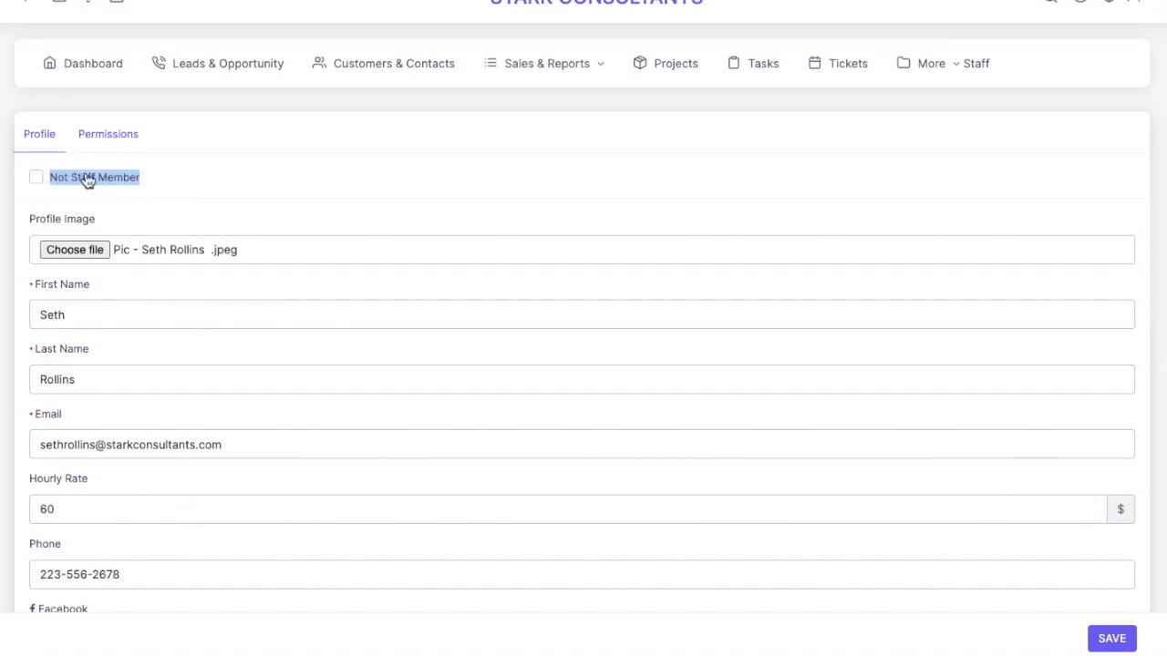
{"action": "left_click", "coordinate": [182, 188]}
{"action": "scroll", "coordinate": [183, 189], "scroll_direction": "down", "scroll_amount": 1}
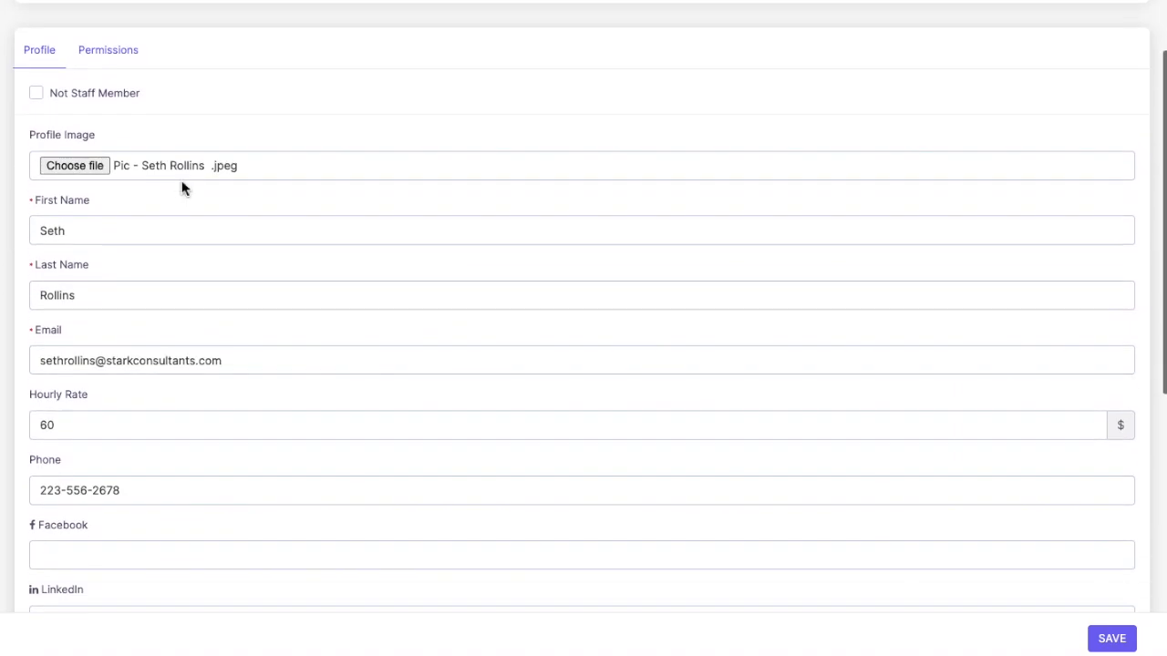
{"action": "scroll", "coordinate": [194, 408], "scroll_direction": "down", "scroll_amount": 6}
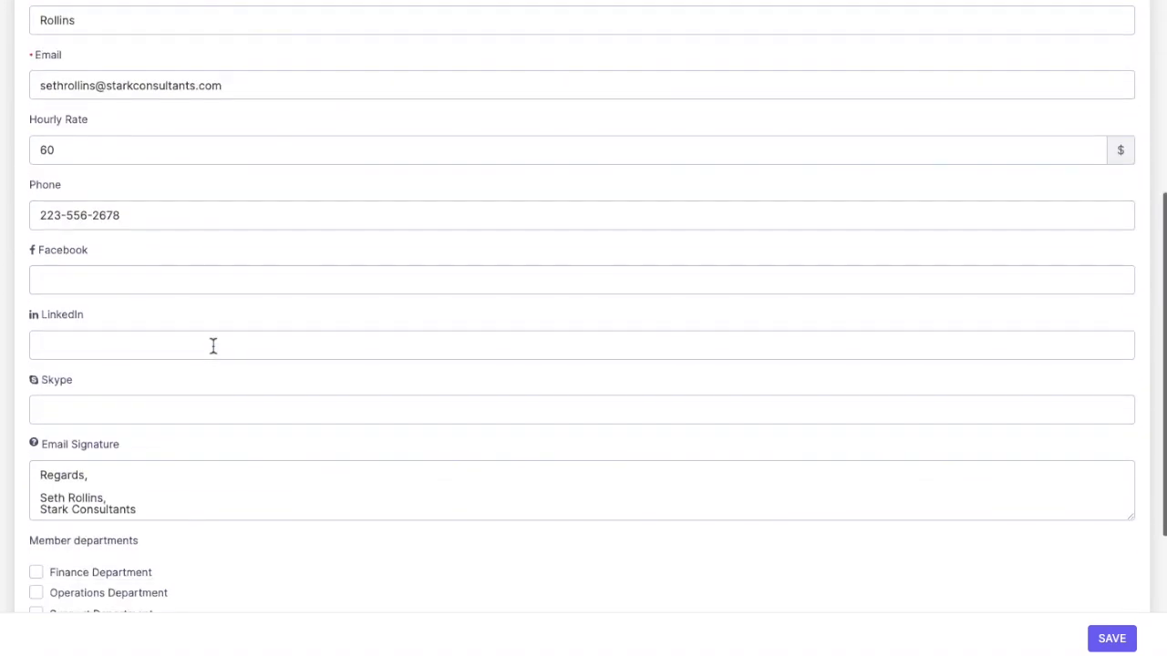
{"action": "left_click_drag", "start_coordinate": [26, 300], "coordinate": [148, 301]}
{"action": "left_click", "coordinate": [150, 306]}
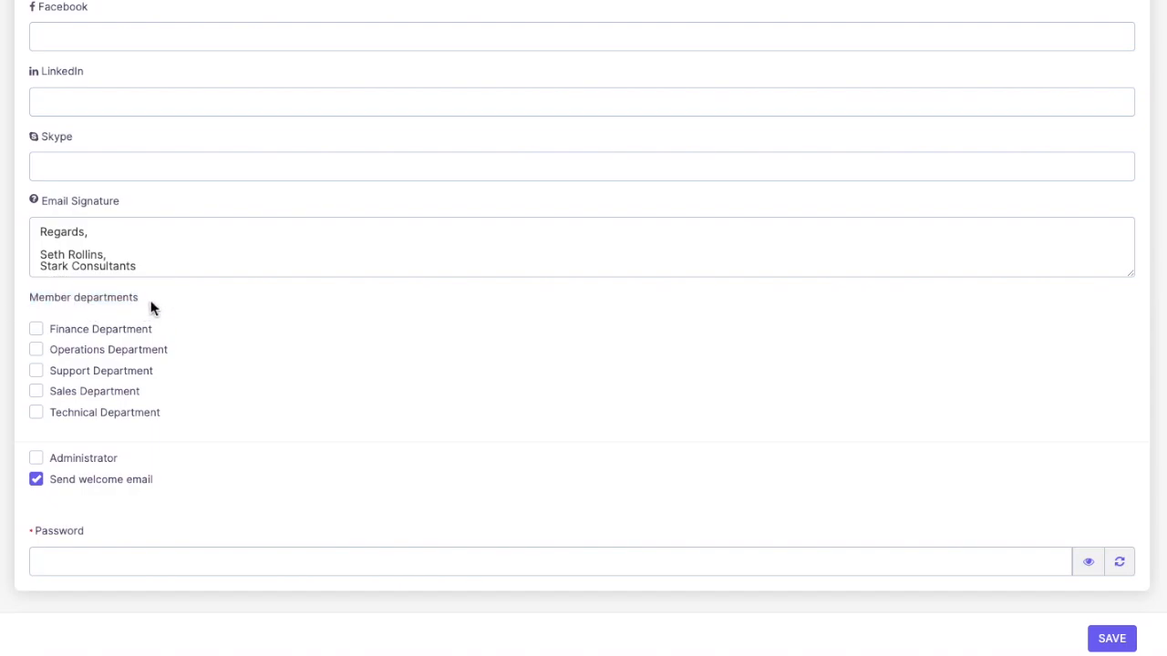
{"action": "left_click", "coordinate": [37, 372]}
Turn administrator rights on and back off, leaving the member a non-admin
{"action": "scroll", "coordinate": [271, 334], "scroll_direction": "up", "scroll_amount": 6}
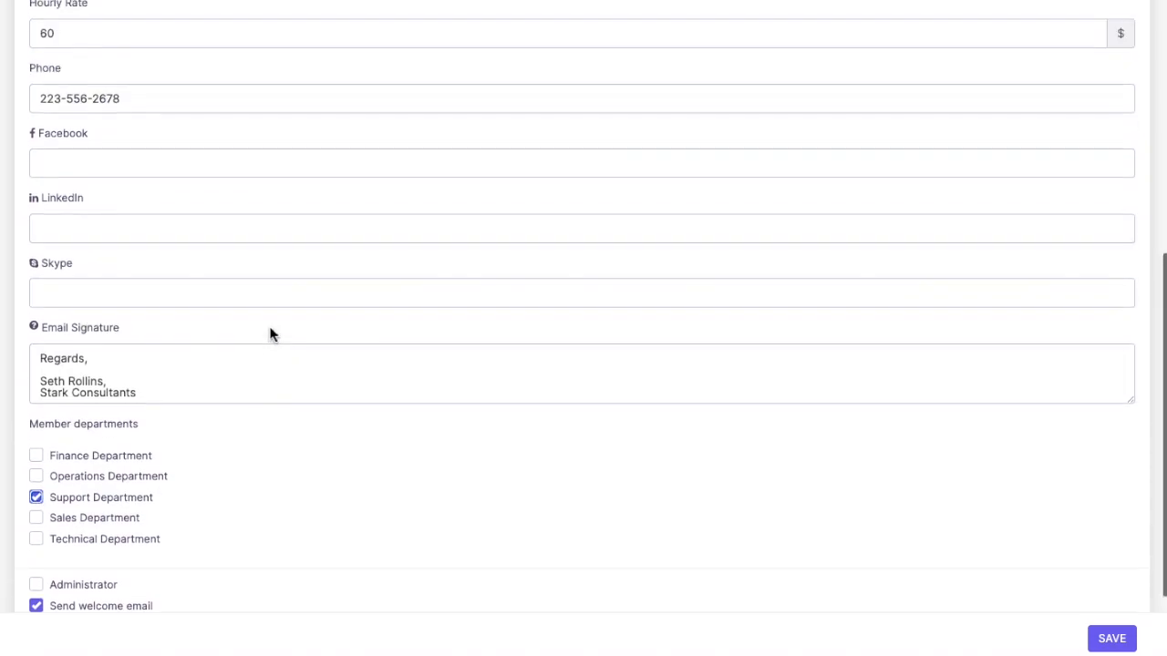
{"action": "scroll", "coordinate": [271, 333], "scroll_direction": "down", "scroll_amount": 6}
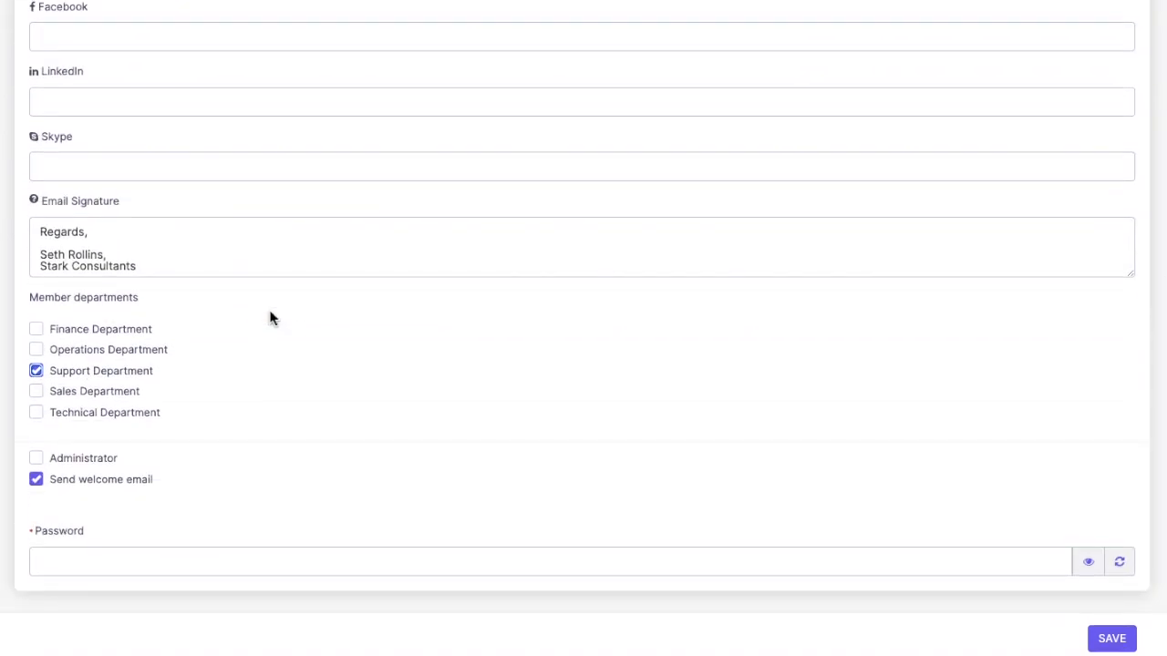
{"action": "scroll", "coordinate": [269, 317], "scroll_direction": "up", "scroll_amount": 6}
{"action": "scroll", "coordinate": [70, 114], "scroll_direction": "down", "scroll_amount": 1}
{"action": "scroll", "coordinate": [206, 363], "scroll_direction": "down", "scroll_amount": 2}
{"action": "scroll", "coordinate": [206, 363], "scroll_direction": "down", "scroll_amount": 5}
{"action": "left_click", "coordinate": [40, 464]}
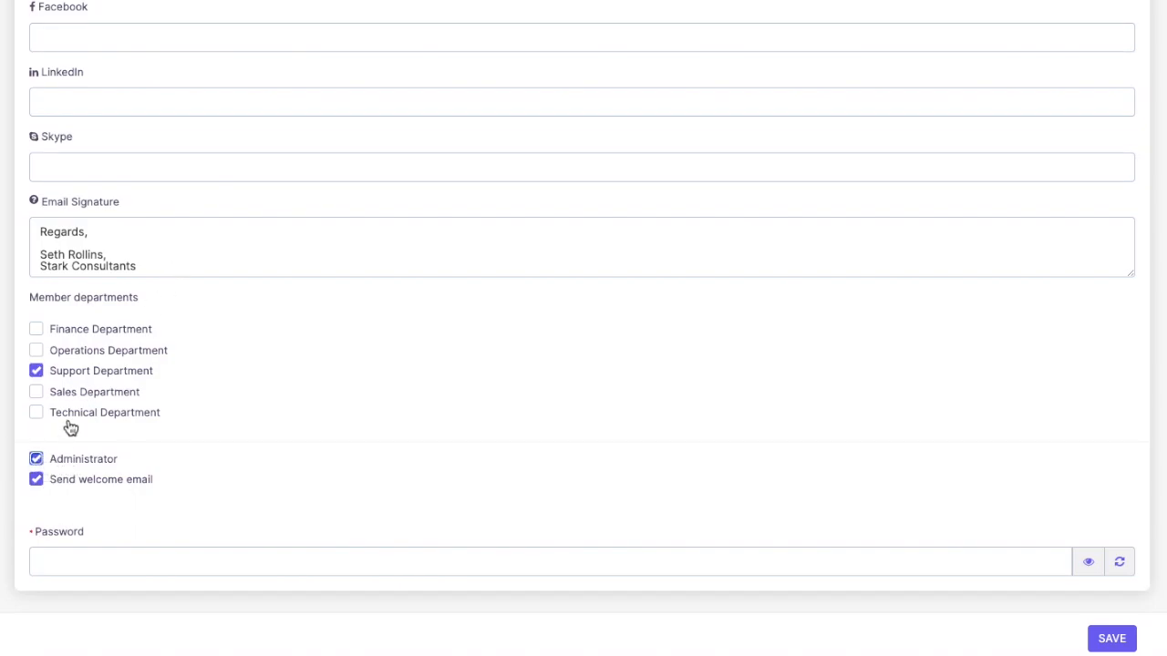
{"action": "left_click", "coordinate": [38, 458]}
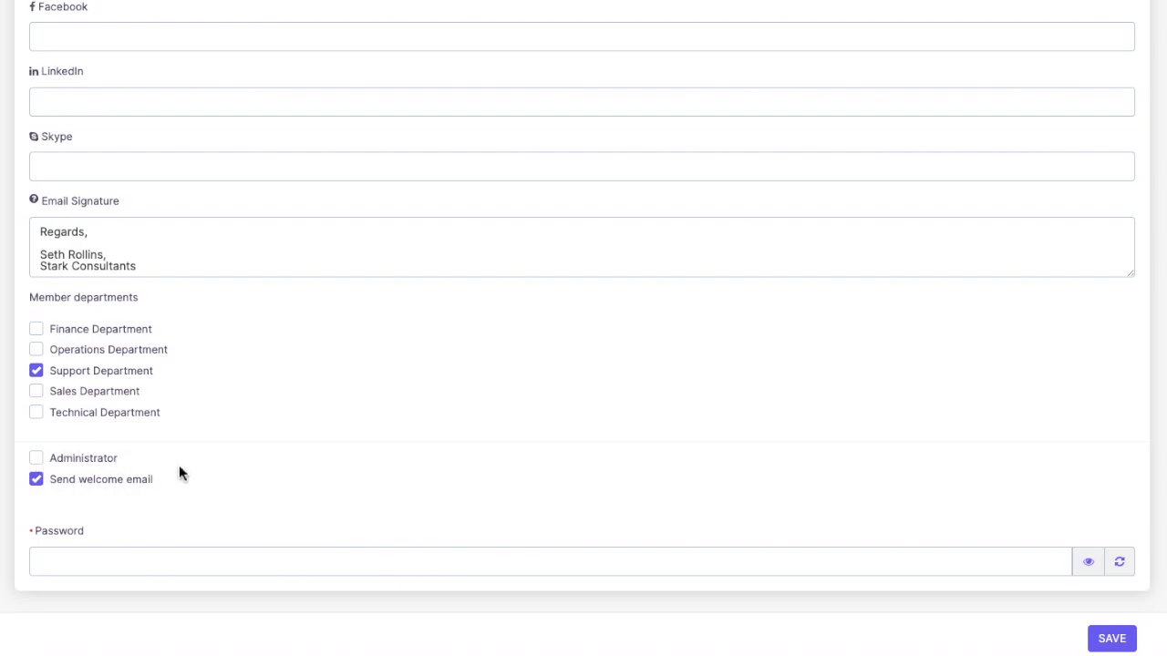
{"action": "left_click", "coordinate": [36, 479]}
{"action": "scroll", "coordinate": [360, 365], "scroll_direction": "up", "scroll_amount": 4}
{"action": "scroll", "coordinate": [360, 365], "scroll_direction": "down", "scroll_amount": 4}
{"action": "scroll", "coordinate": [295, 347], "scroll_direction": "up", "scroll_amount": 7}
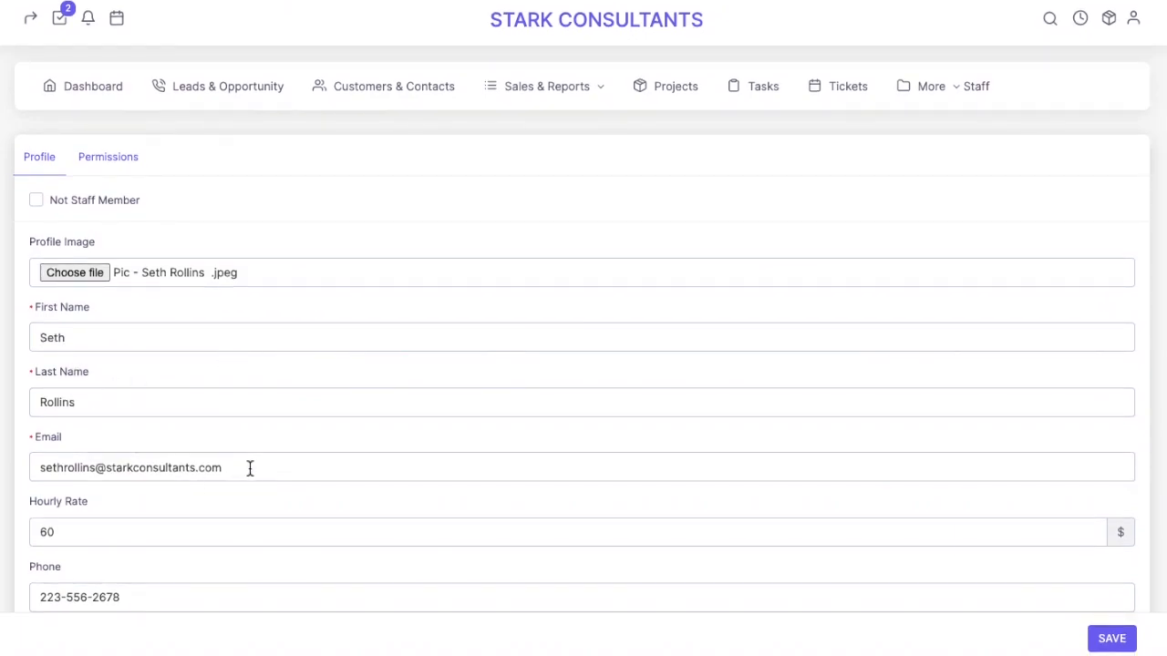
Enter the account password and save the new staff member
{"action": "left_click_drag", "start_coordinate": [247, 469], "coordinate": [21, 464]}
{"action": "scroll", "coordinate": [538, 497], "scroll_direction": "down", "scroll_amount": 5}
{"action": "scroll", "coordinate": [539, 499], "scroll_direction": "down", "scroll_amount": 3}
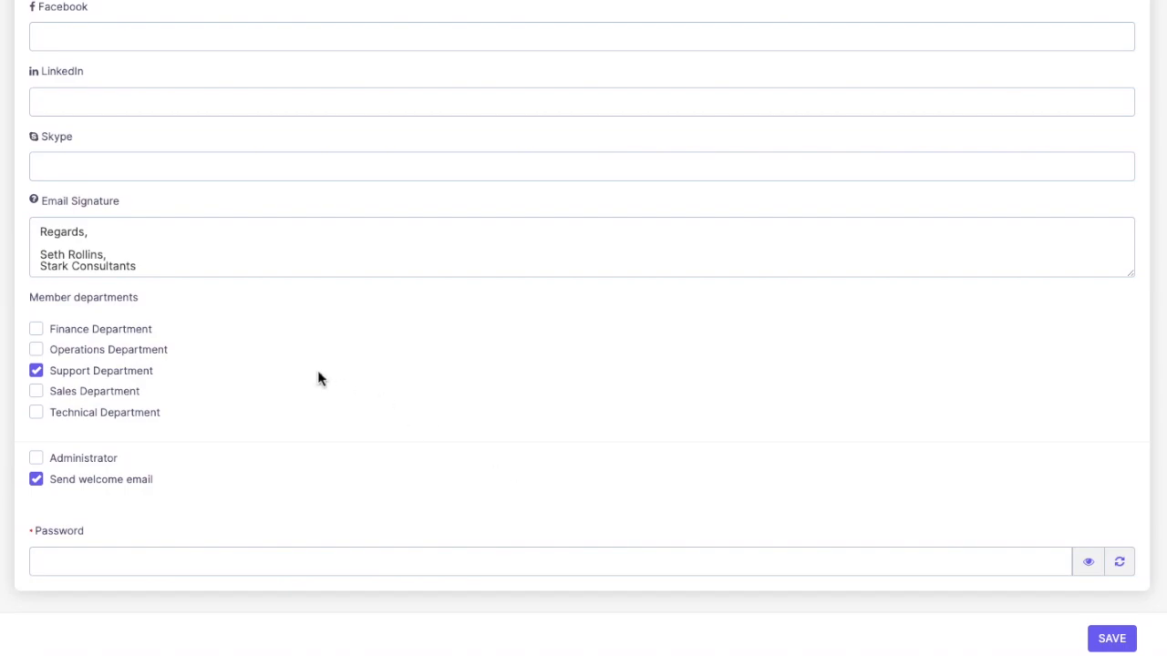
{"action": "scroll", "coordinate": [318, 370], "scroll_direction": "up", "scroll_amount": 5}
{"action": "left_click", "coordinate": [249, 287]}
{"action": "left_click_drag", "start_coordinate": [31, 265], "coordinate": [141, 263]}
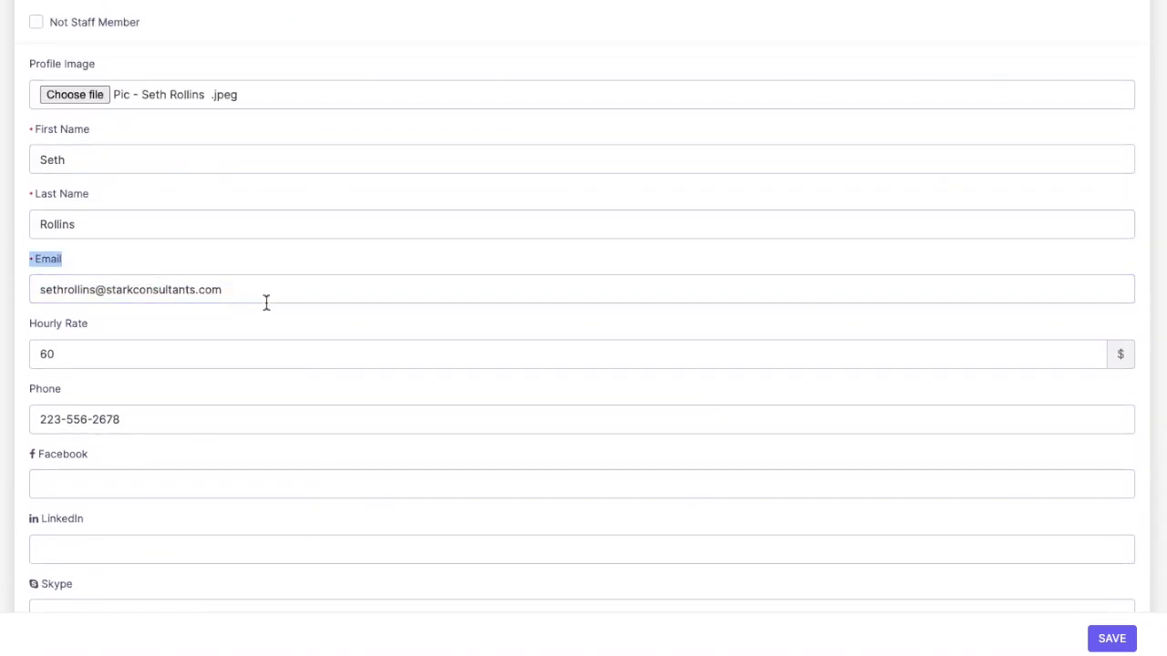
{"action": "scroll", "coordinate": [266, 302], "scroll_direction": "down", "scroll_amount": 5}
{"action": "left_click", "coordinate": [123, 560]}
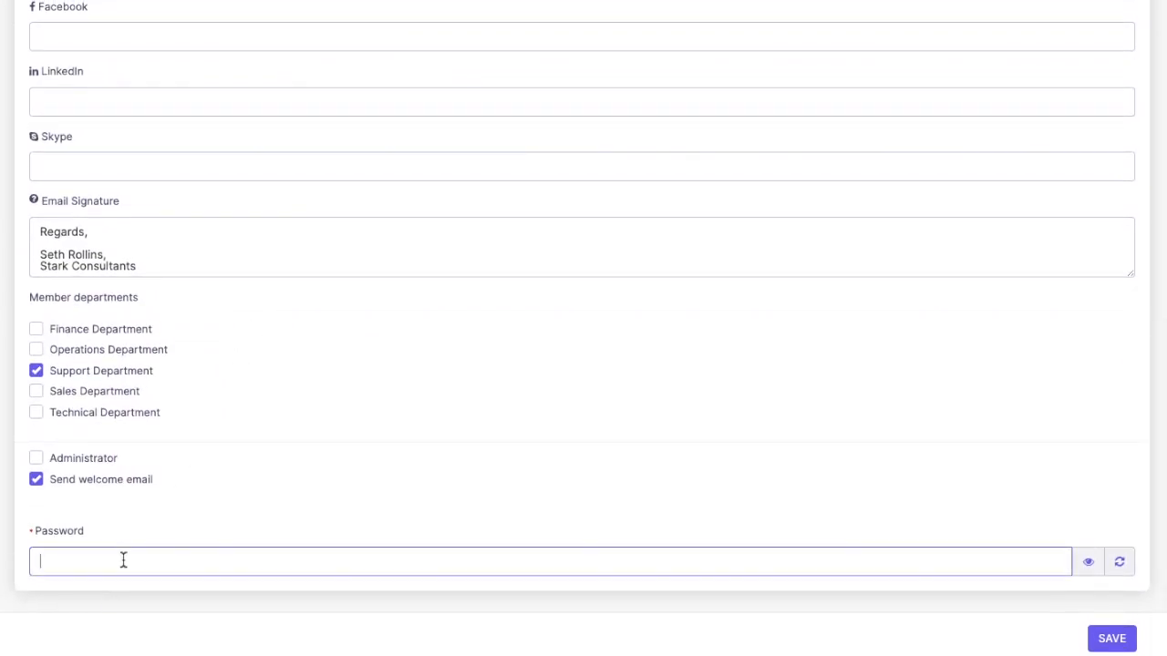
{"action": "type", "text": "1234567"}
{"action": "left_click", "coordinate": [1111, 639]}
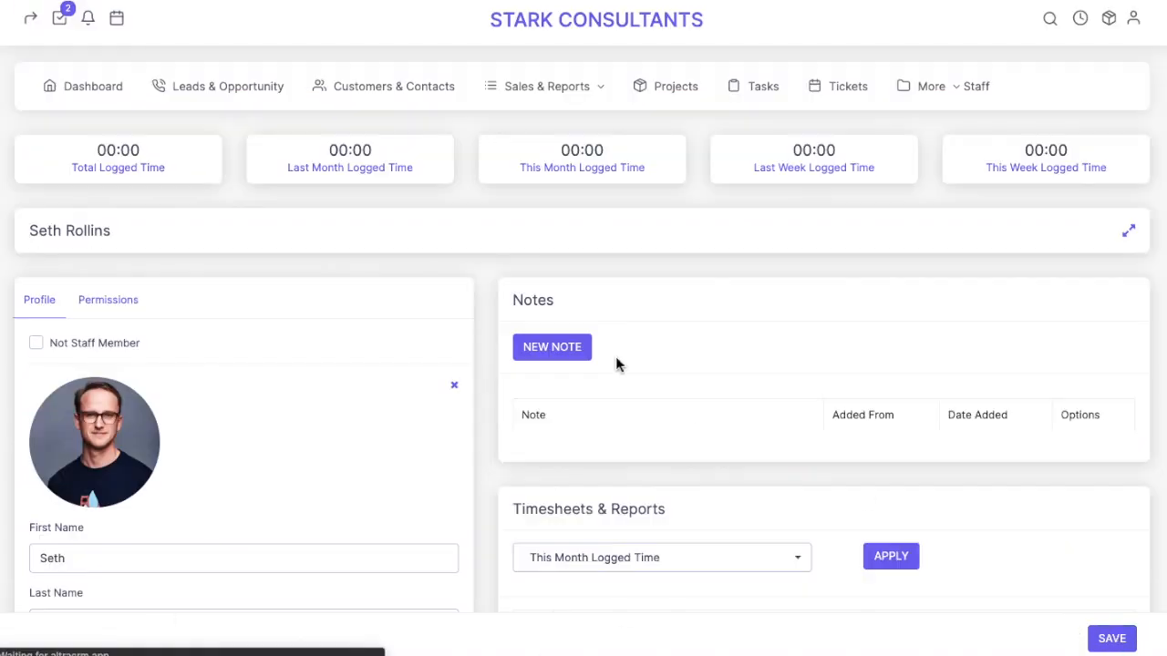
Add and save a note giving the staff member's name and 'Member of Customer Support Department'
{"action": "scroll", "coordinate": [615, 356], "scroll_direction": "down", "scroll_amount": 3}
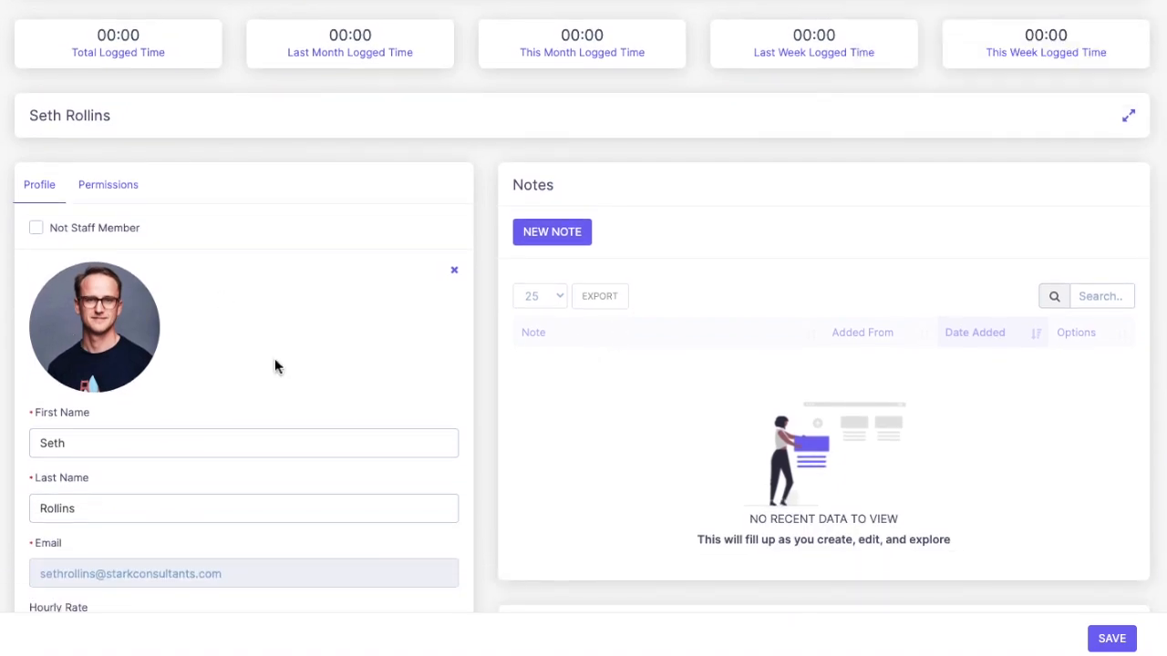
{"action": "scroll", "coordinate": [274, 360], "scroll_direction": "down", "scroll_amount": 7}
{"action": "scroll", "coordinate": [274, 360], "scroll_direction": "down", "scroll_amount": 3}
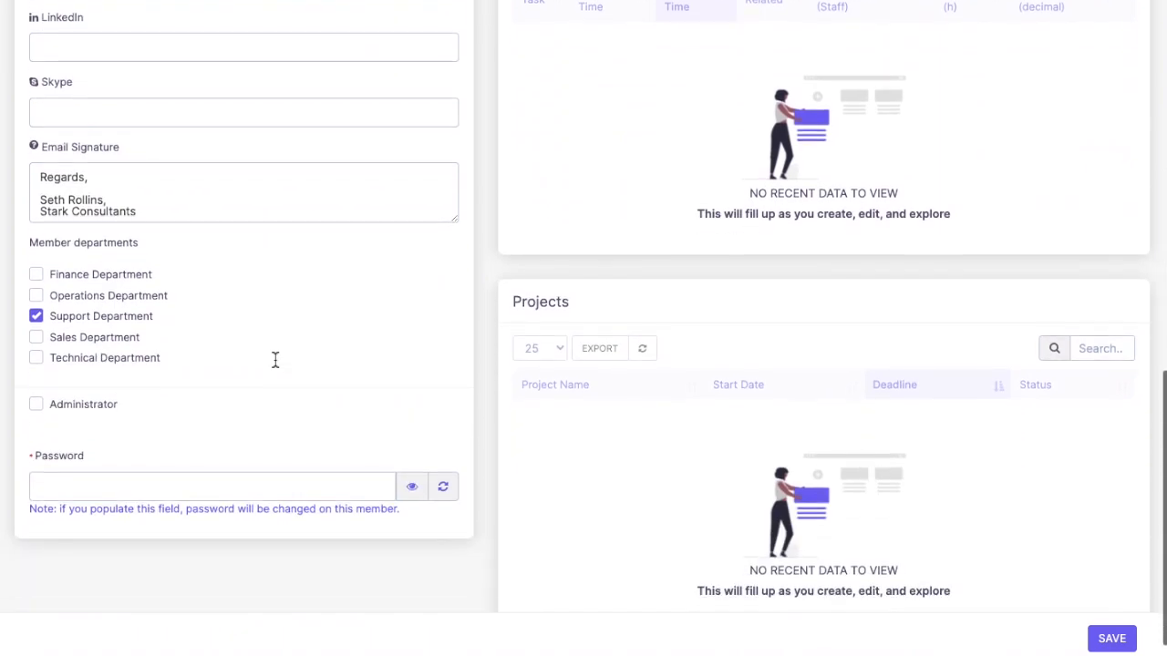
{"action": "scroll", "coordinate": [274, 357], "scroll_direction": "up", "scroll_amount": 8}
{"action": "scroll", "coordinate": [275, 364], "scroll_direction": "up", "scroll_amount": 5}
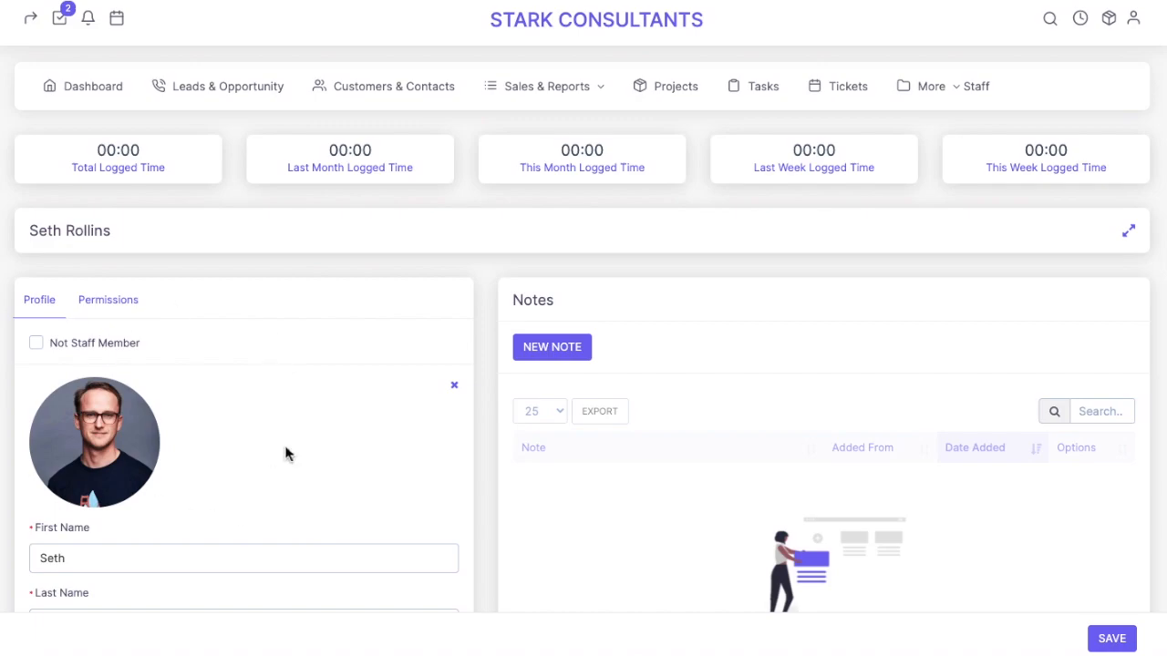
{"action": "scroll", "coordinate": [527, 408], "scroll_direction": "down", "scroll_amount": 1}
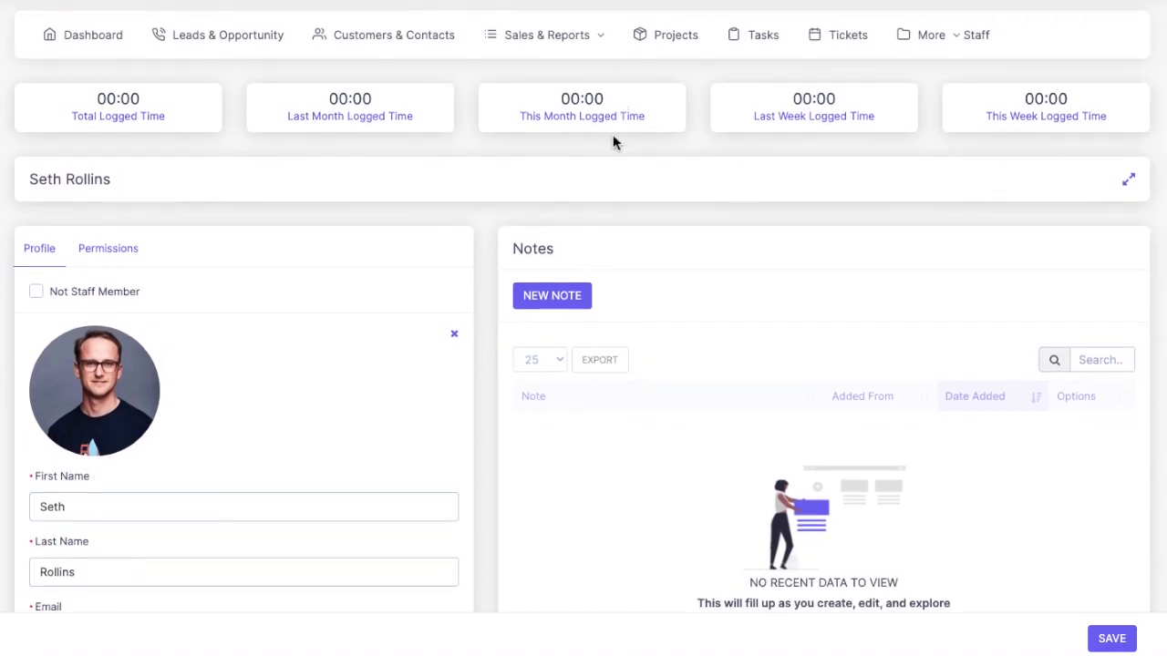
{"action": "left_click", "coordinate": [556, 298]}
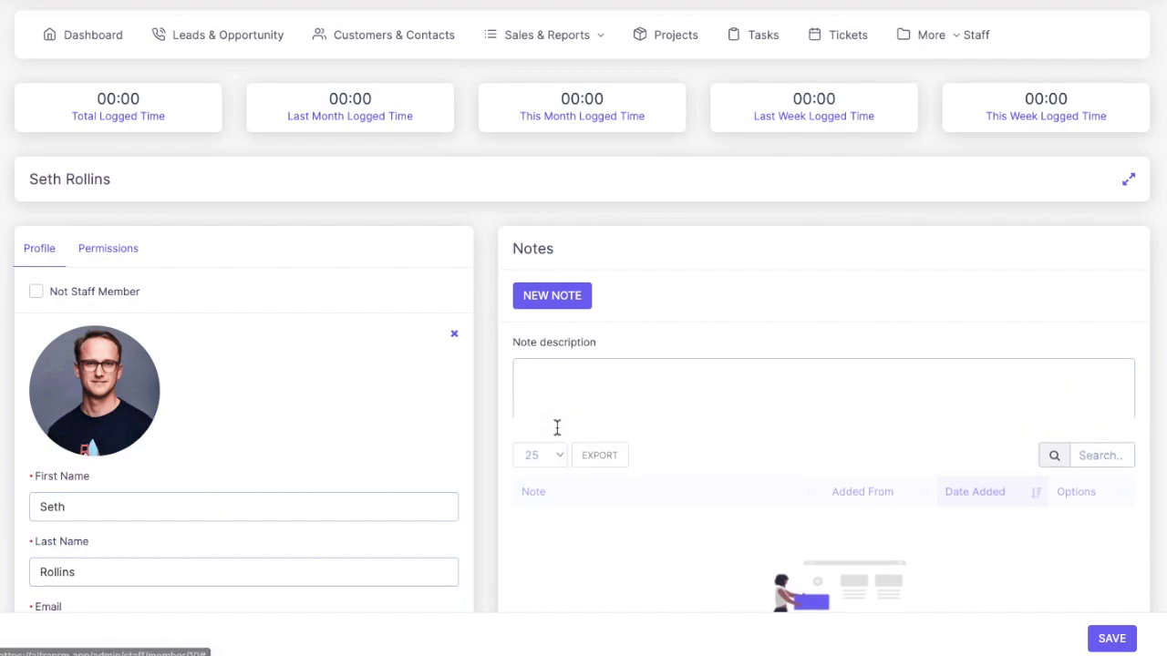
{"action": "left_click", "coordinate": [572, 400]}
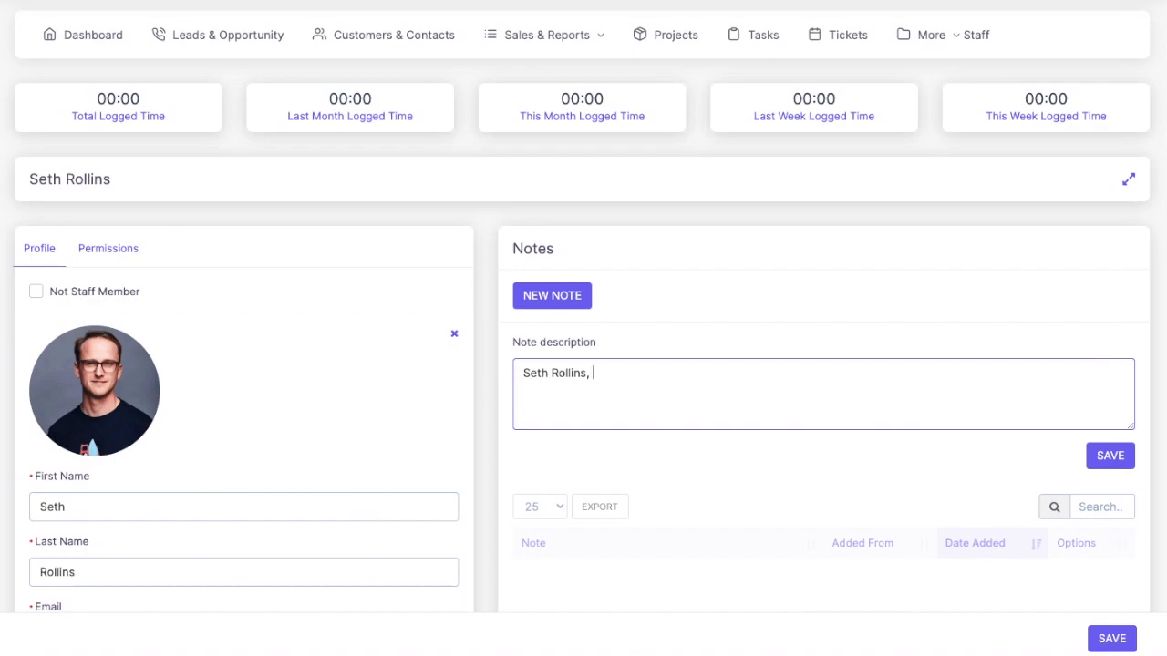
{"action": "type", "text": ", Member of Customer Support Department ...."}
{"action": "left_click", "coordinate": [1115, 456]}
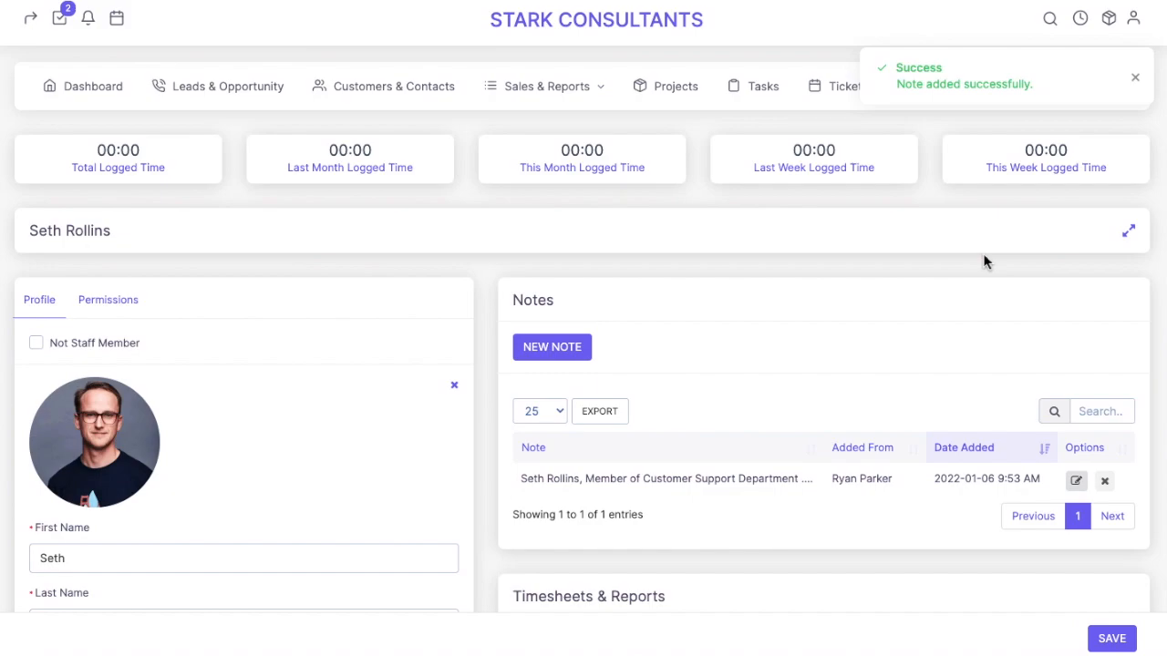
Dismiss the success message and look over the saved note in the Notes list
{"action": "left_click", "coordinate": [1135, 78]}
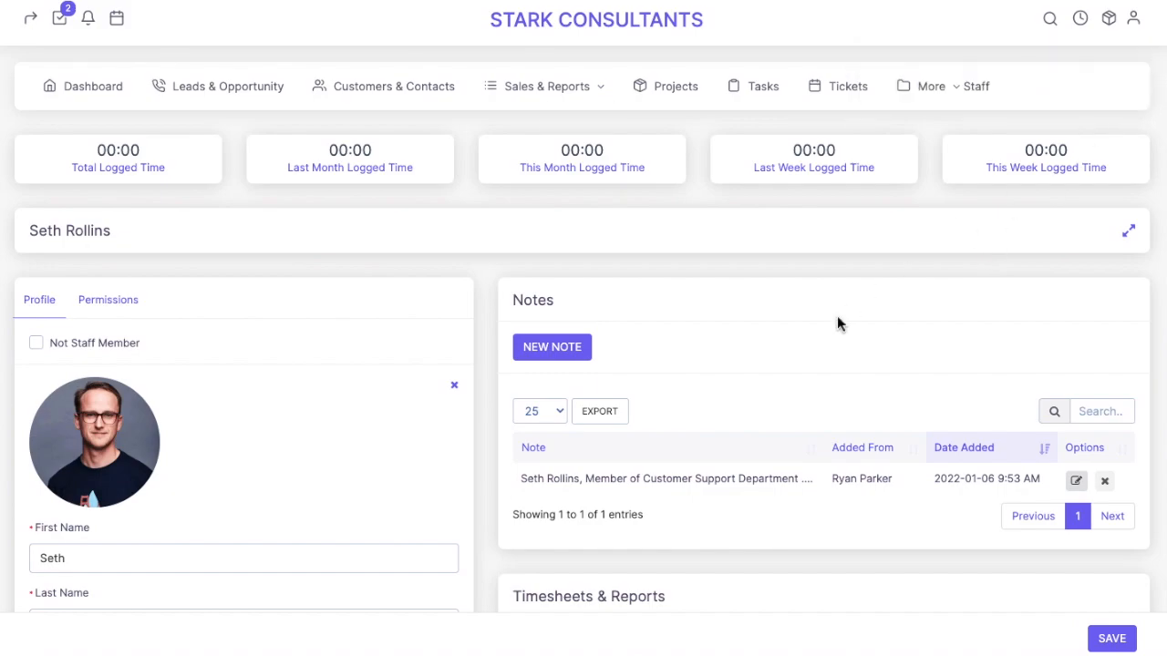
{"action": "scroll", "coordinate": [838, 319], "scroll_direction": "down", "scroll_amount": 3}
{"action": "scroll", "coordinate": [843, 281], "scroll_direction": "down", "scroll_amount": 1}
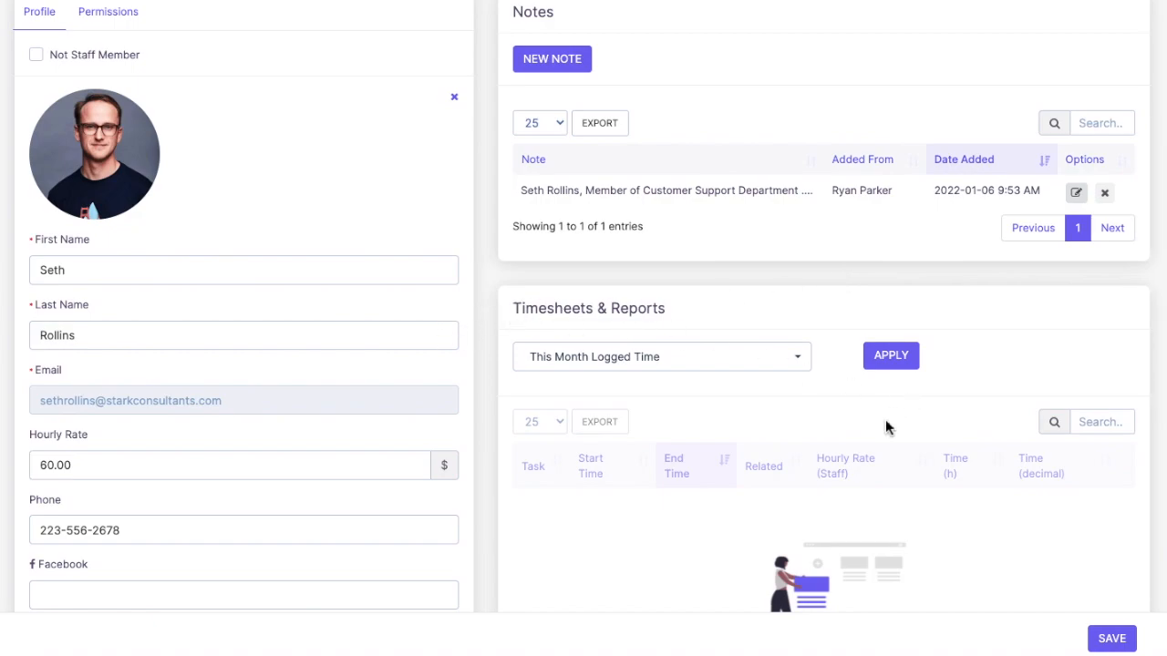
{"action": "scroll", "coordinate": [809, 206], "scroll_direction": "down", "scroll_amount": 2}
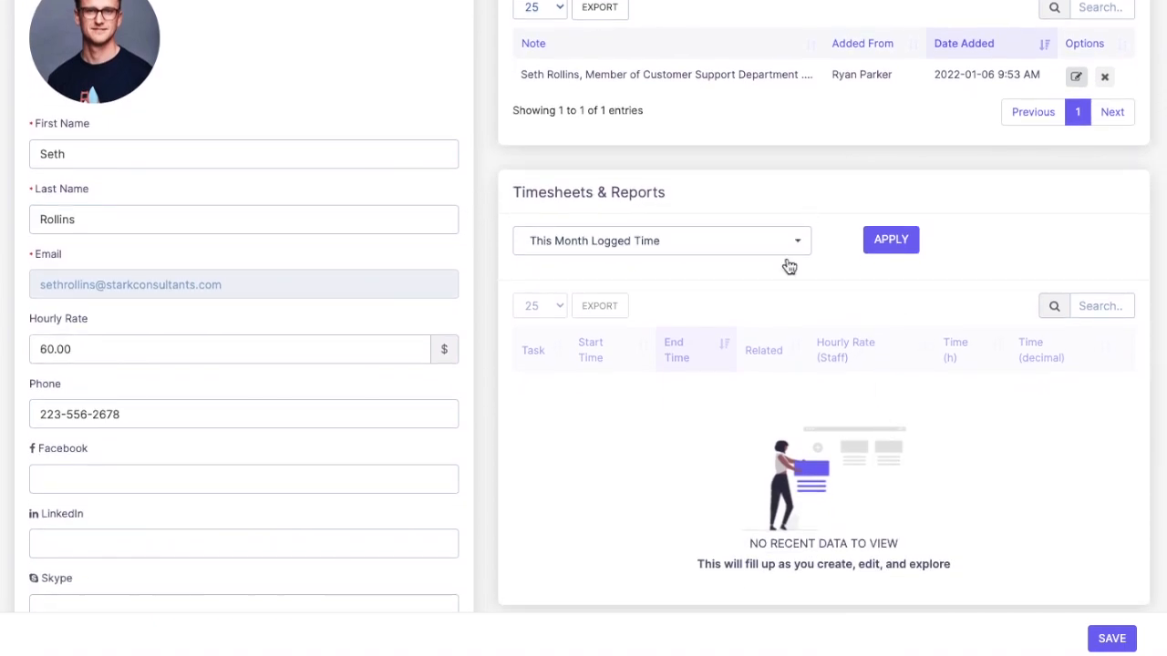
{"action": "scroll", "coordinate": [740, 448], "scroll_direction": "down", "scroll_amount": 3}
{"action": "scroll", "coordinate": [740, 447], "scroll_direction": "down", "scroll_amount": 5}
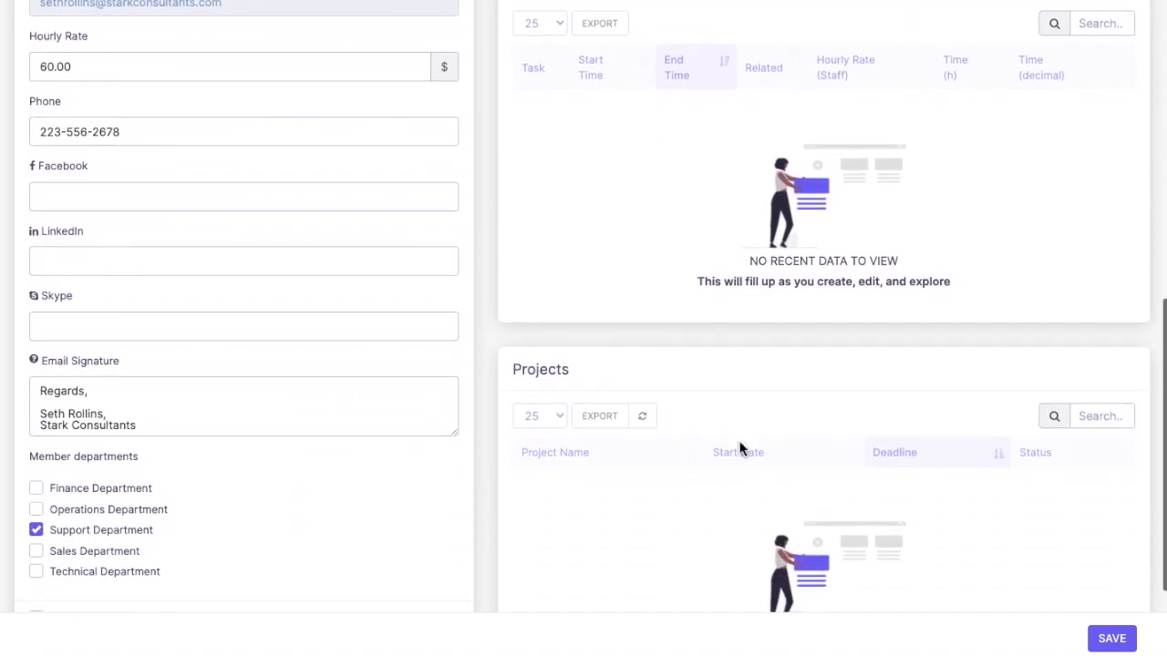
{"action": "left_click_drag", "start_coordinate": [513, 233], "coordinate": [878, 391]}
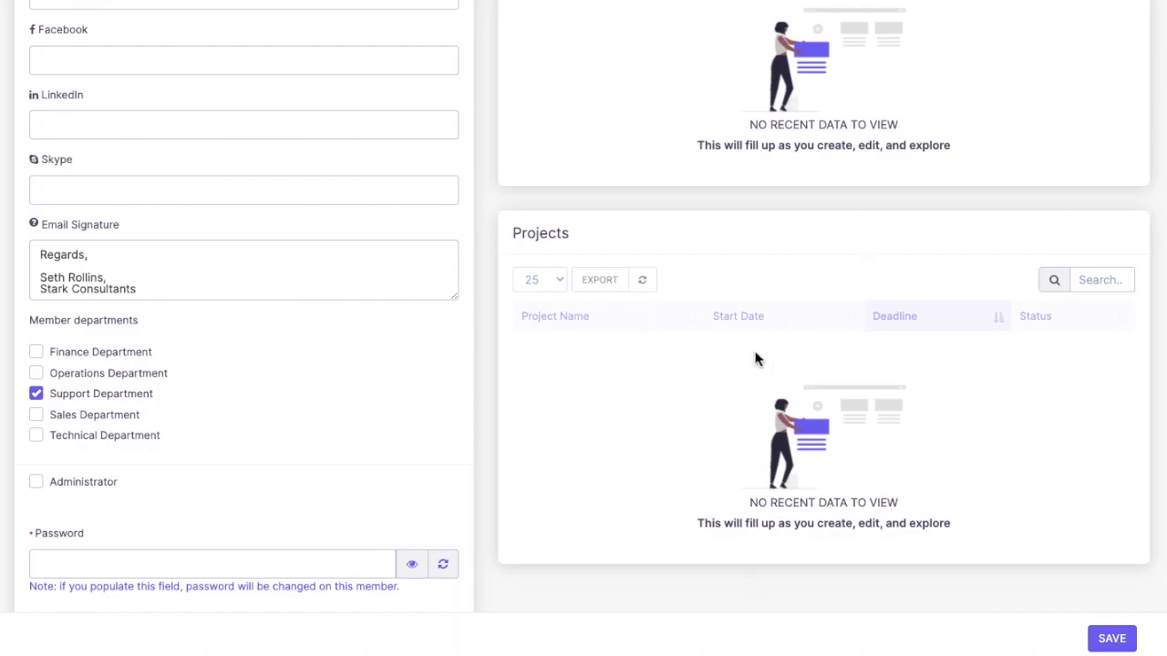
{"action": "scroll", "coordinate": [755, 359], "scroll_direction": "up", "scroll_amount": 10}
{"action": "scroll", "coordinate": [756, 359], "scroll_direction": "down", "scroll_amount": 10}
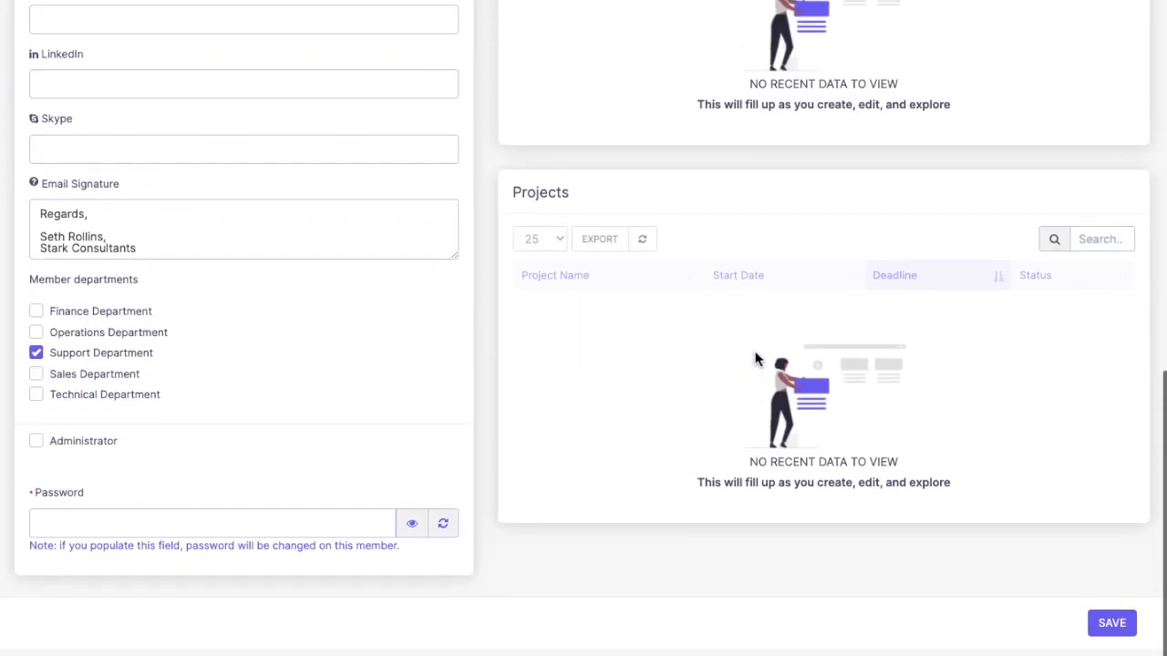
{"action": "scroll", "coordinate": [755, 359], "scroll_direction": "up", "scroll_amount": 1}
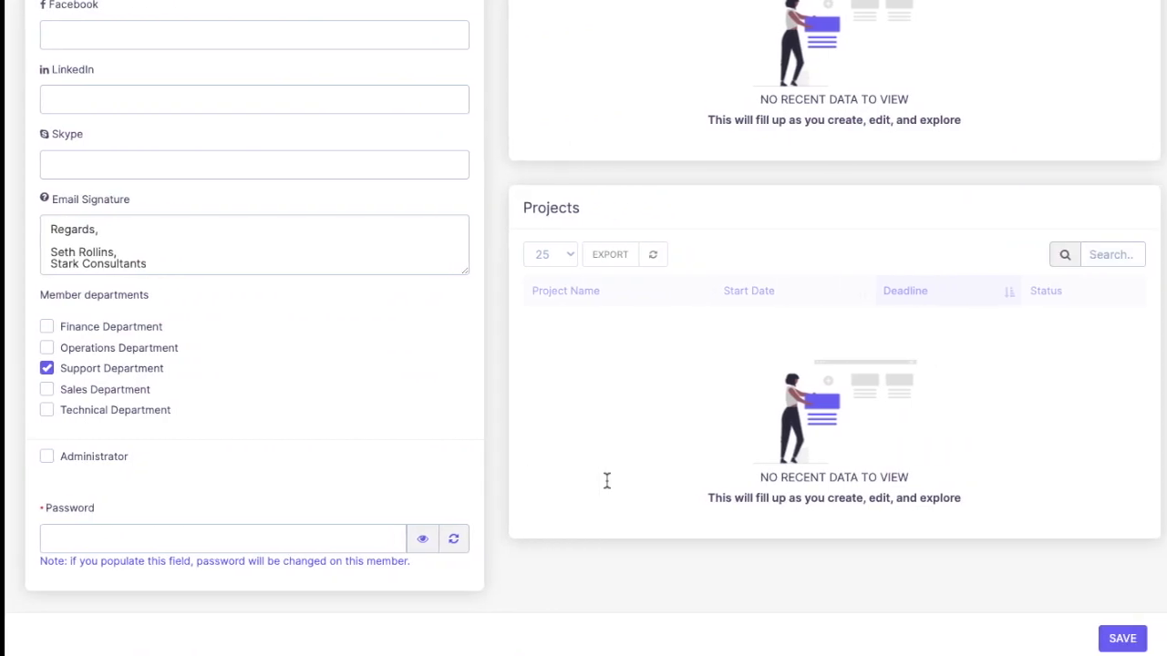
{"action": "scroll", "coordinate": [373, 219], "scroll_direction": "up", "scroll_amount": 10}
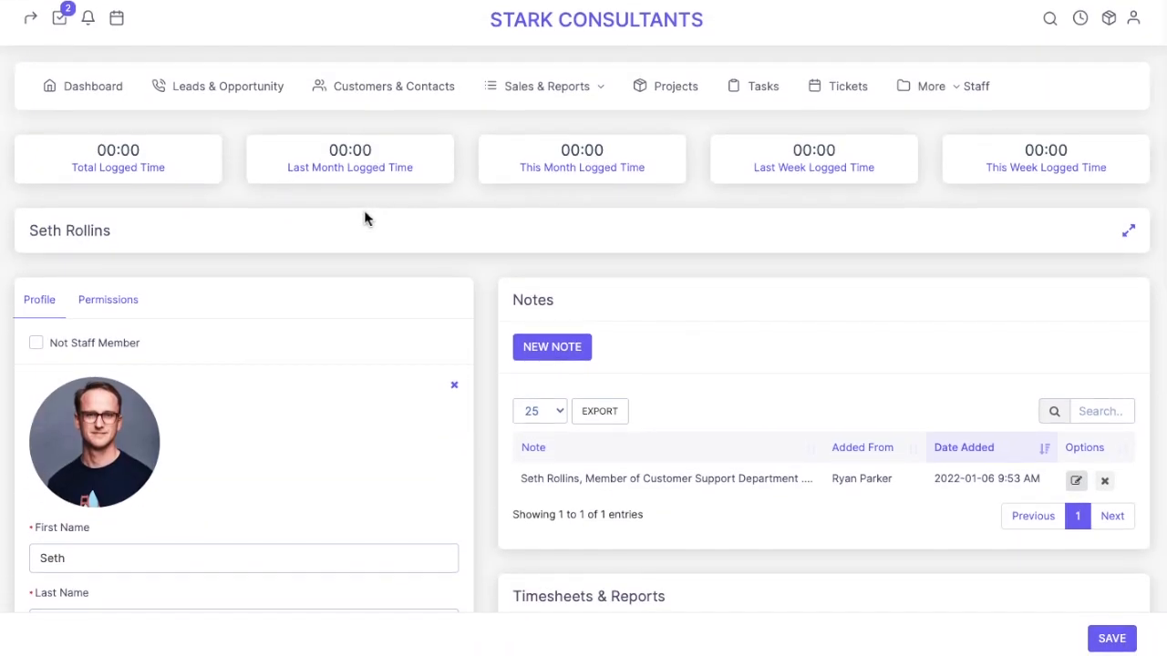
Set the staff member's role to Customer Support on the Permissions tab
{"action": "left_click", "coordinate": [111, 307]}
{"action": "scroll", "coordinate": [110, 306], "scroll_direction": "down", "scroll_amount": 1}
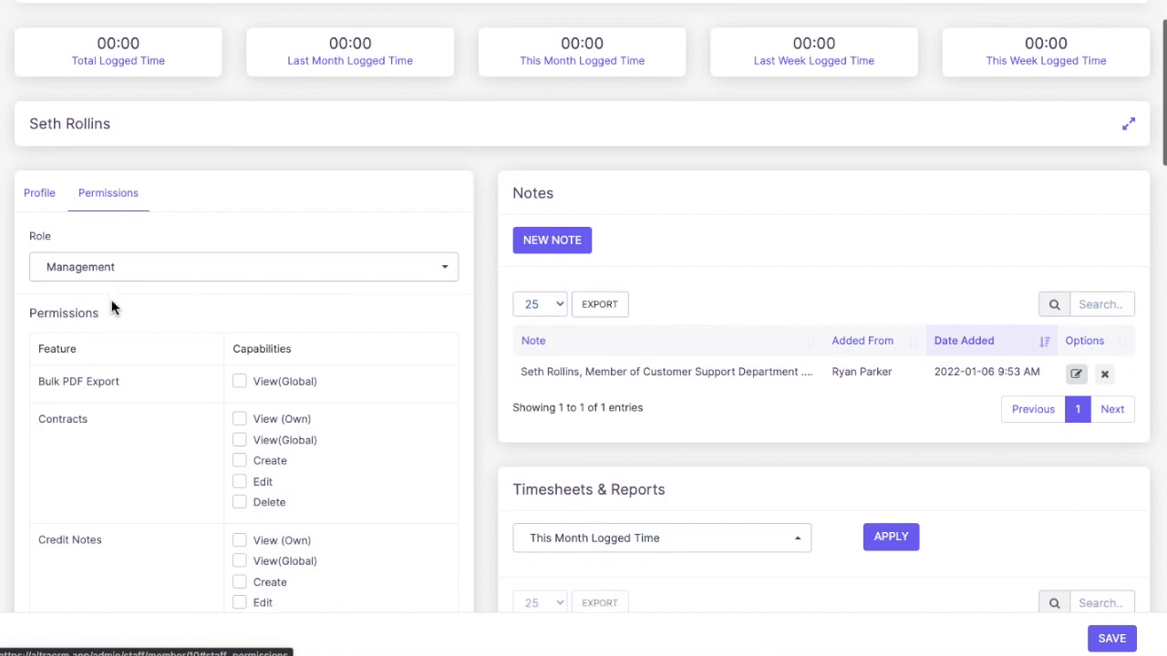
{"action": "left_click", "coordinate": [154, 277]}
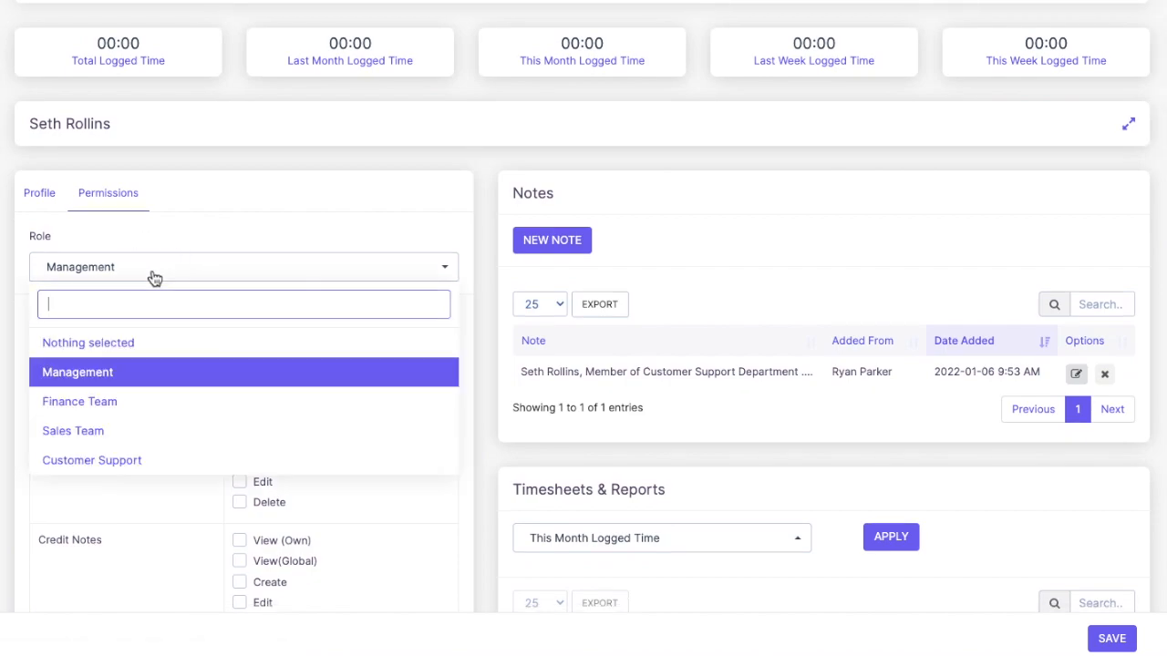
{"action": "left_click", "coordinate": [93, 463]}
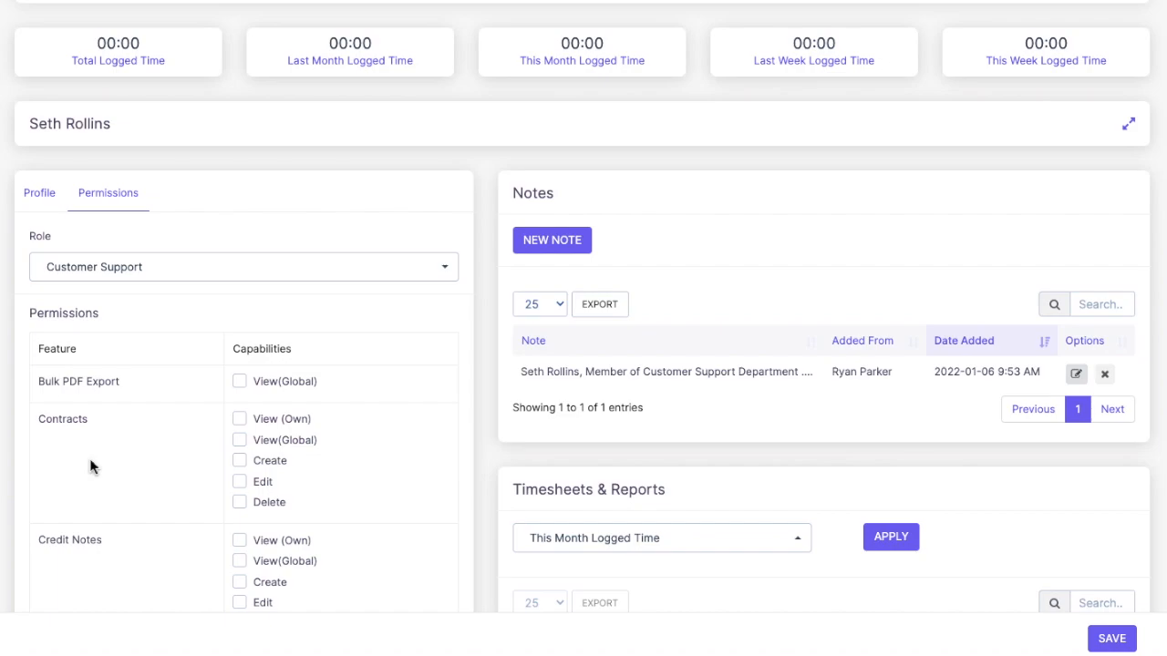
Review the Customer Support capabilities and save the staff record
{"action": "scroll", "coordinate": [307, 412], "scroll_direction": "down", "scroll_amount": 4}
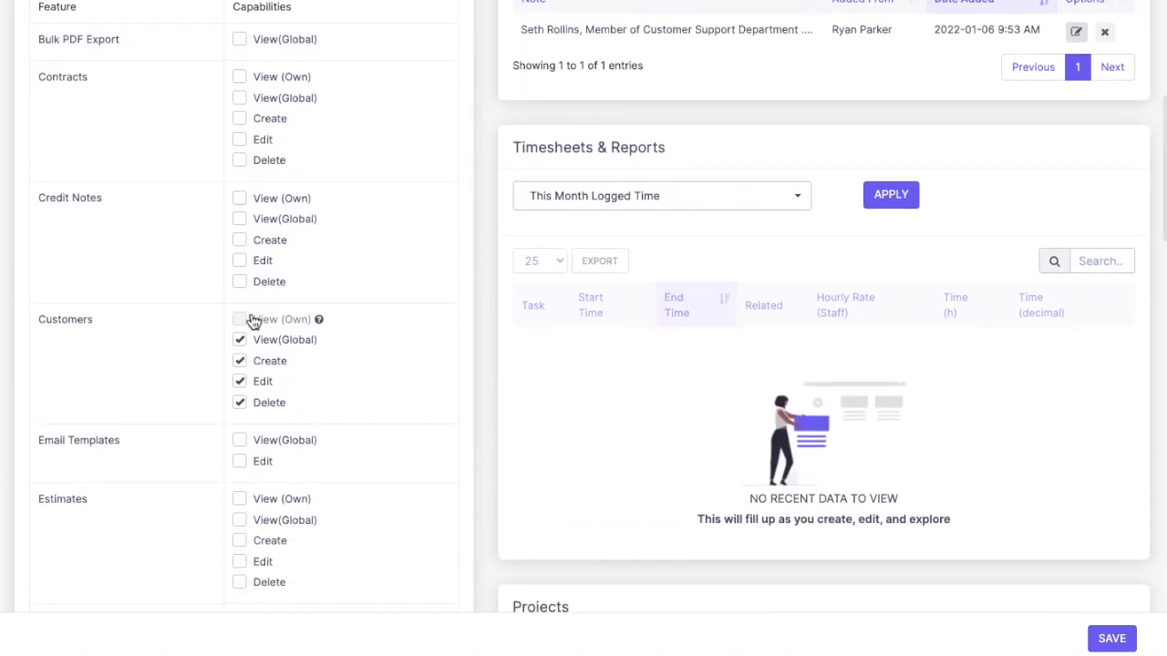
{"action": "scroll", "coordinate": [249, 440], "scroll_direction": "up", "scroll_amount": 1}
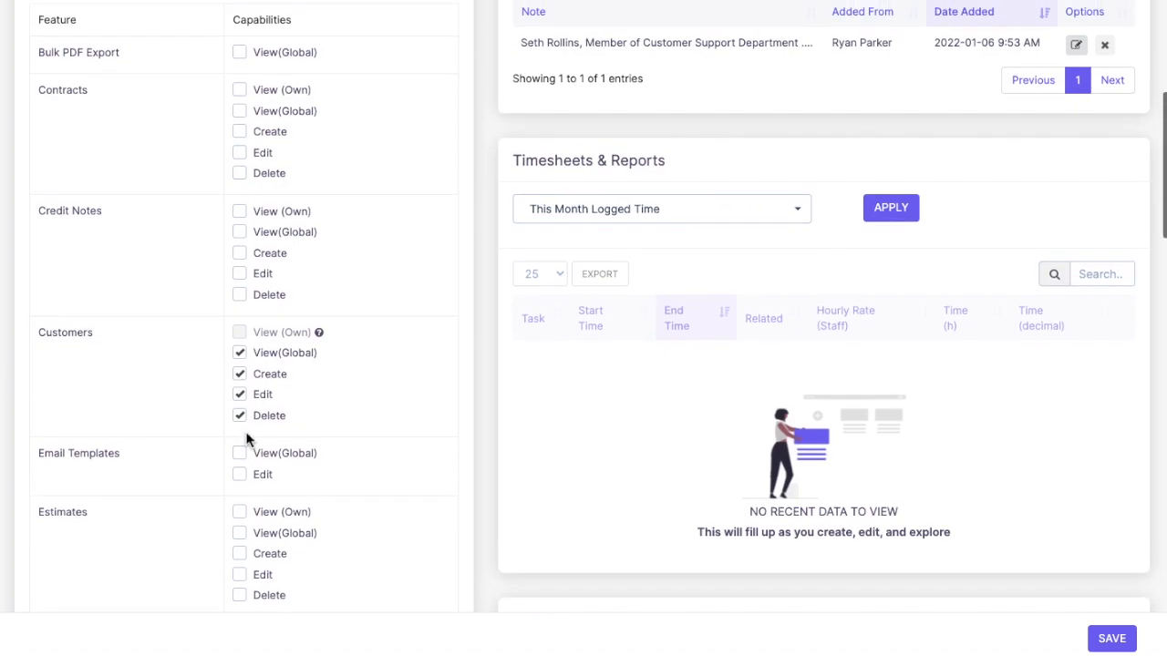
{"action": "scroll", "coordinate": [249, 441], "scroll_direction": "up", "scroll_amount": 3}
{"action": "scroll", "coordinate": [365, 437], "scroll_direction": "down", "scroll_amount": 4}
{"action": "scroll", "coordinate": [362, 438], "scroll_direction": "down", "scroll_amount": 18}
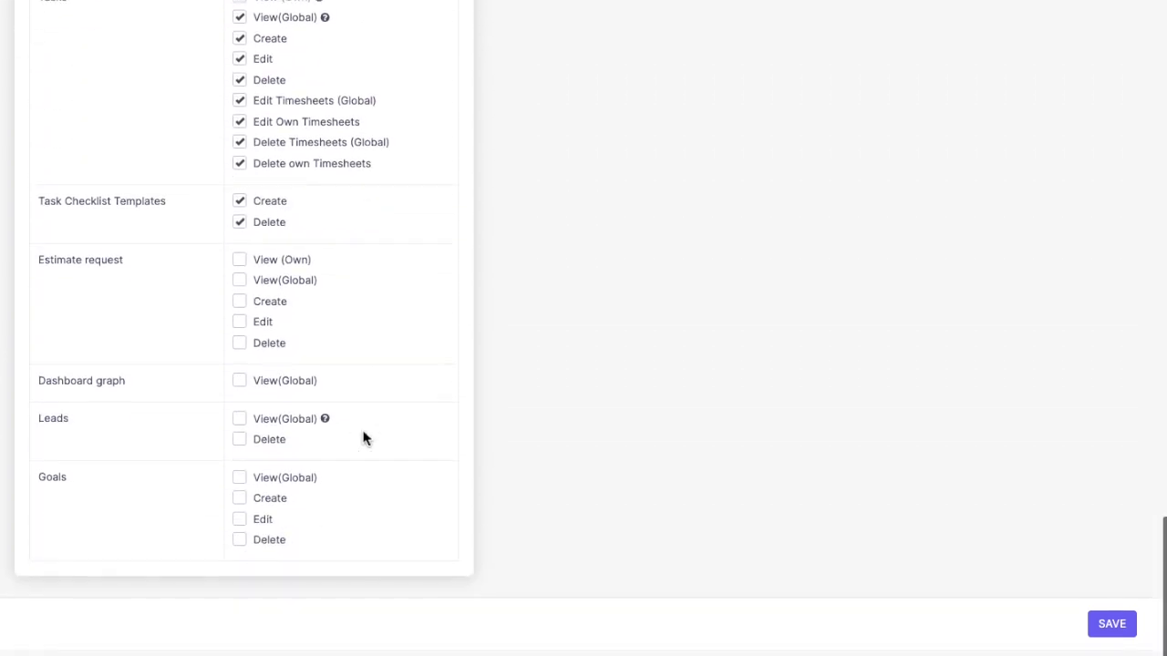
{"action": "left_click", "coordinate": [1118, 646]}
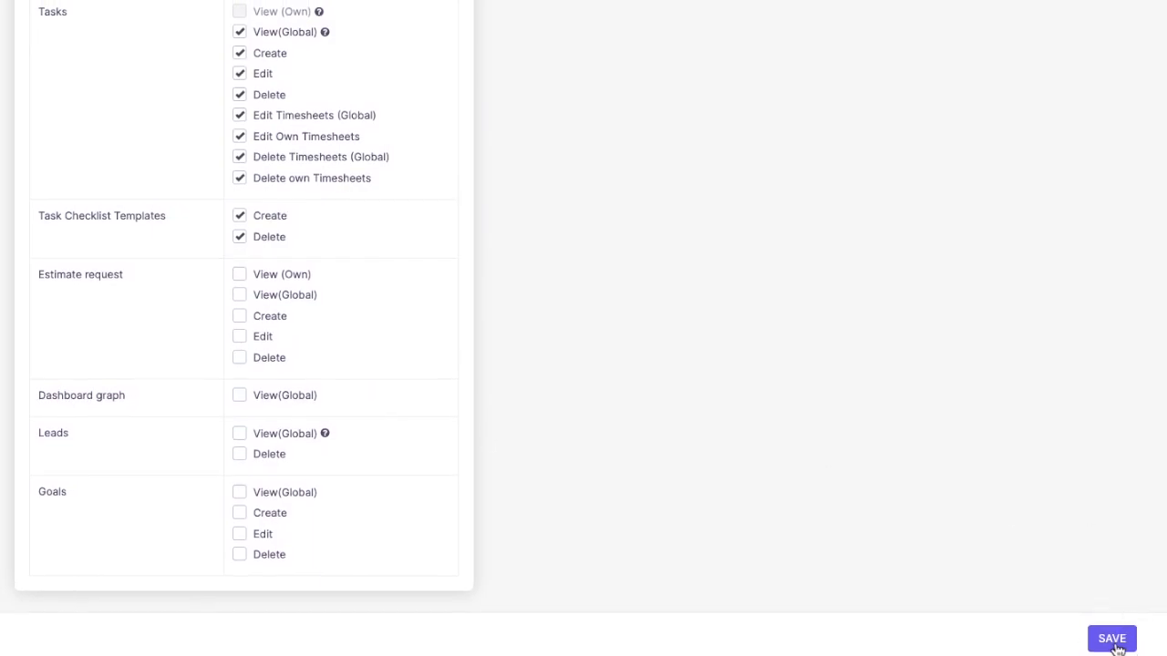
{"action": "scroll", "coordinate": [654, 351], "scroll_direction": "down", "scroll_amount": 2}
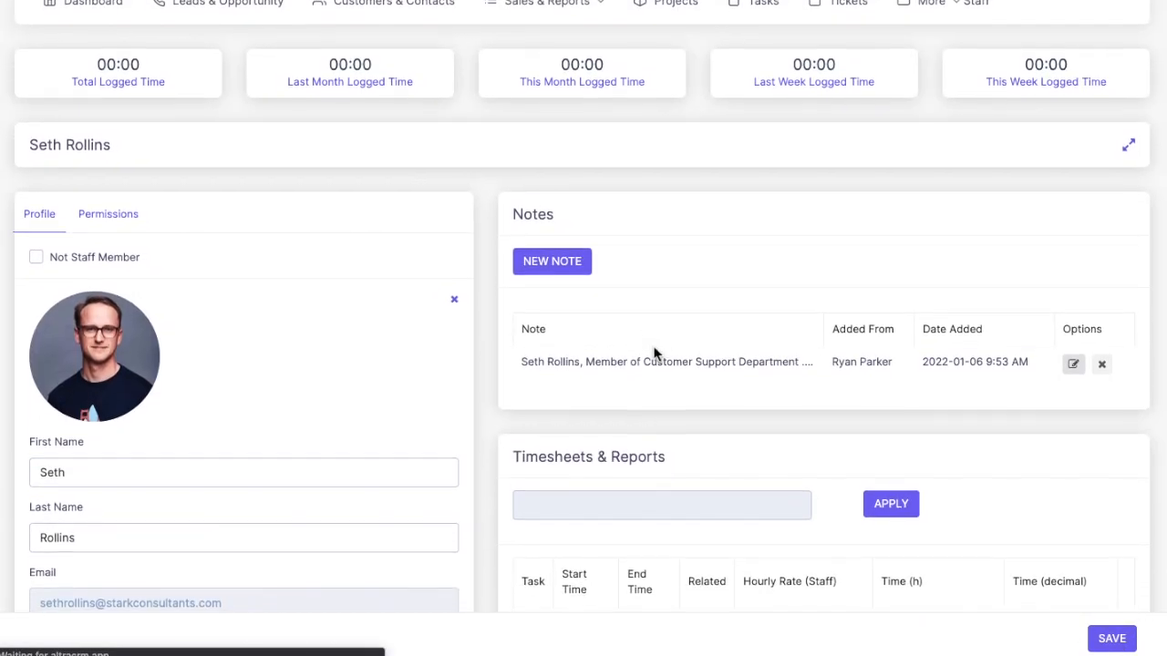
{"action": "scroll", "coordinate": [81, 435], "scroll_direction": "down", "scroll_amount": 4}
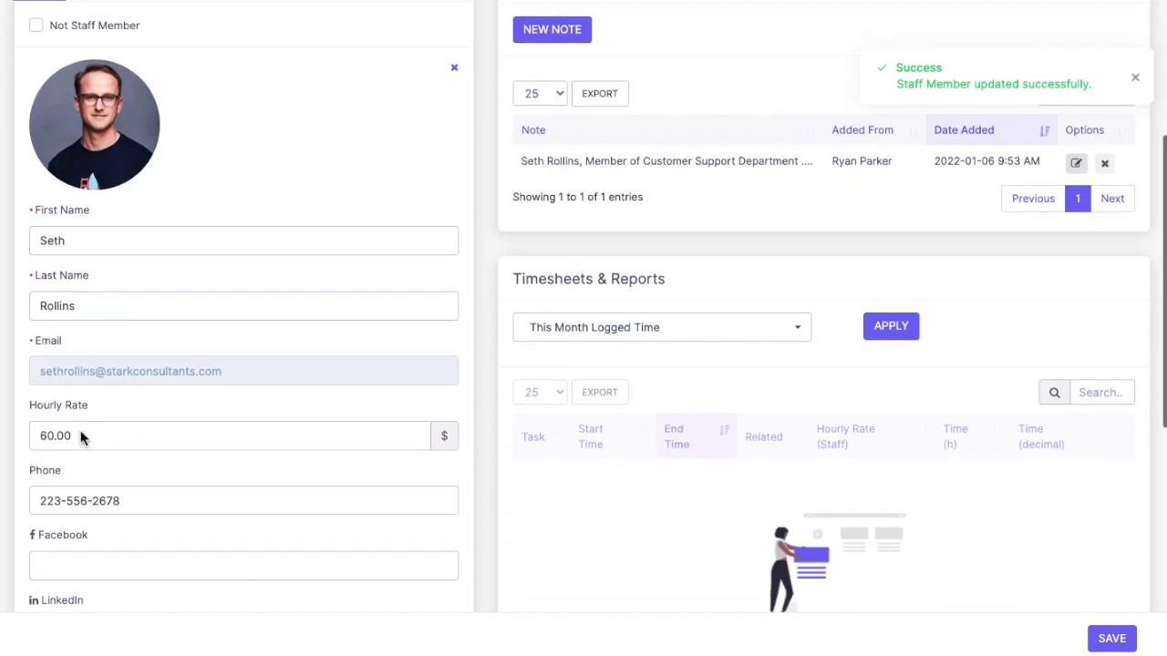
{"action": "scroll", "coordinate": [81, 432], "scroll_direction": "down", "scroll_amount": 5}
{"action": "scroll", "coordinate": [82, 438], "scroll_direction": "up", "scroll_amount": 10}
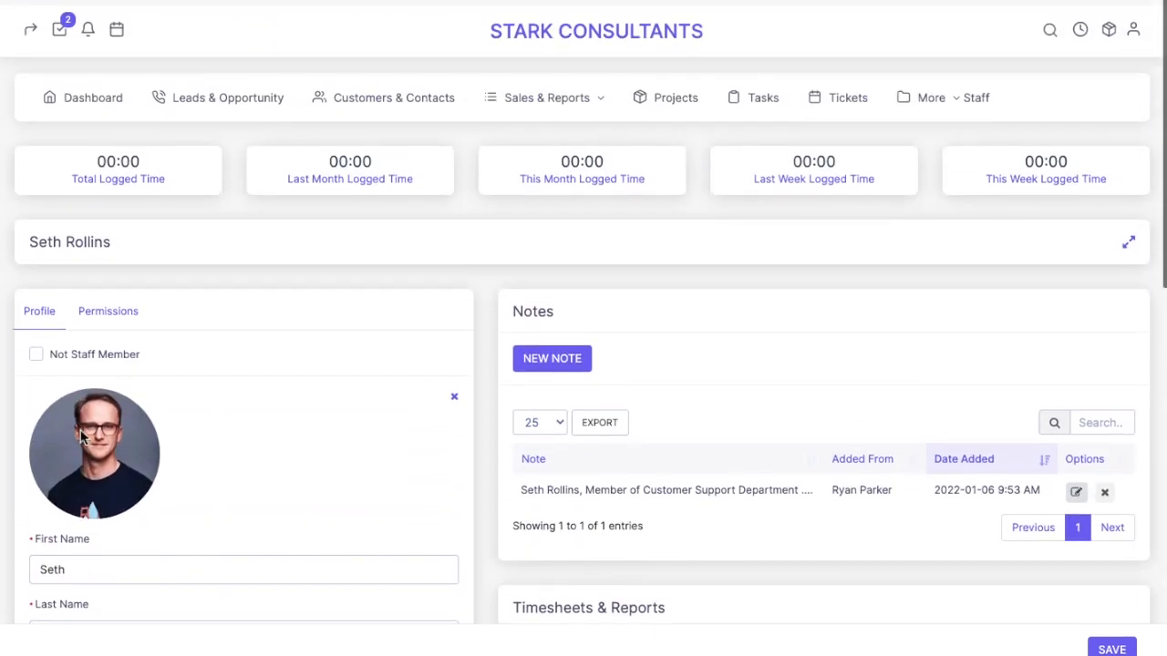
Review the staff member's assigned Customer Support permissions
{"action": "left_click", "coordinate": [103, 301]}
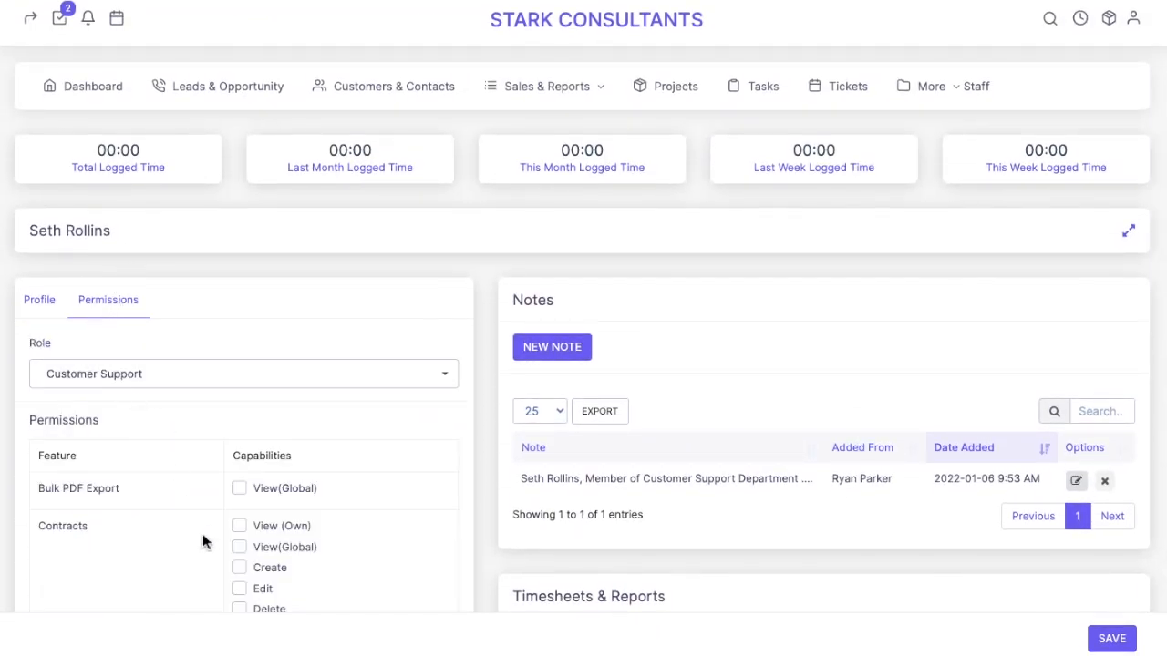
{"action": "scroll", "coordinate": [203, 540], "scroll_direction": "down", "scroll_amount": 5}
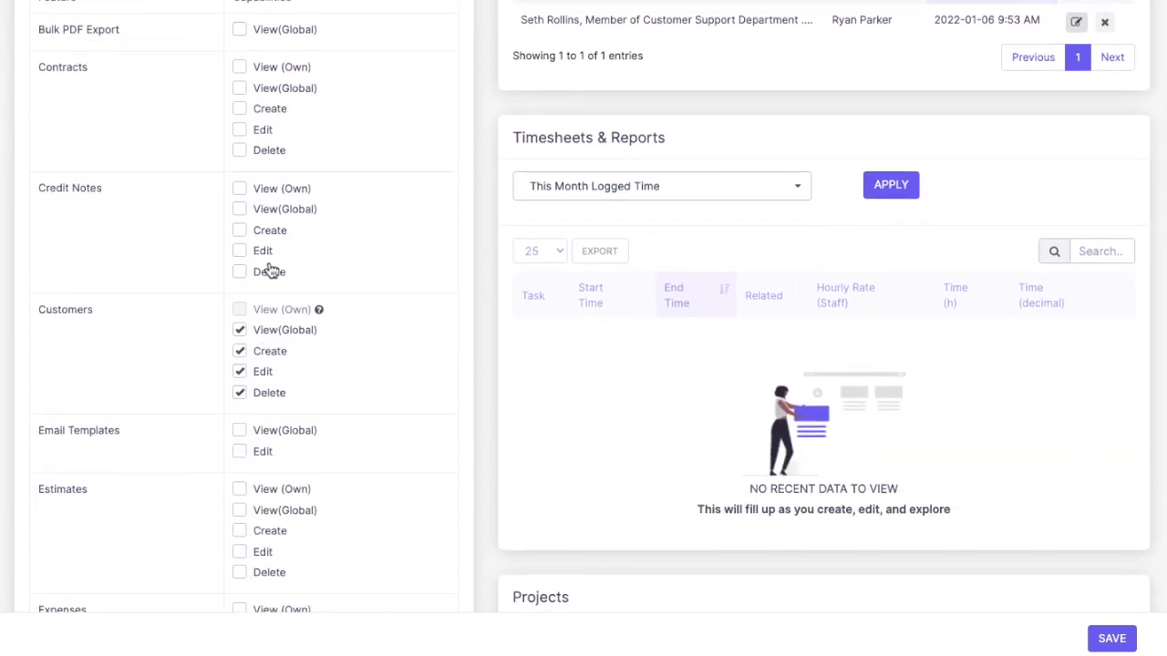
{"action": "scroll", "coordinate": [274, 443], "scroll_direction": "down", "scroll_amount": 12}
{"action": "scroll", "coordinate": [272, 443], "scroll_direction": "down", "scroll_amount": 6}
{"action": "scroll", "coordinate": [272, 443], "scroll_direction": "up", "scroll_amount": 20}
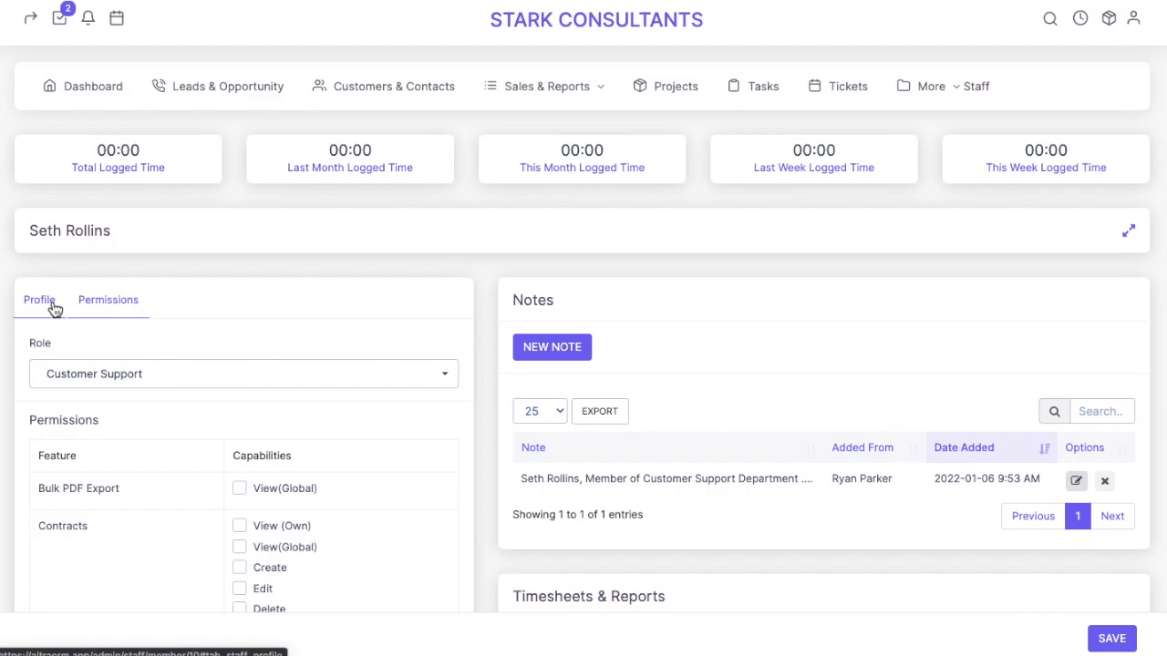
Return to the profile, then go to the Staff list via the More menu
{"action": "left_click", "coordinate": [51, 310]}
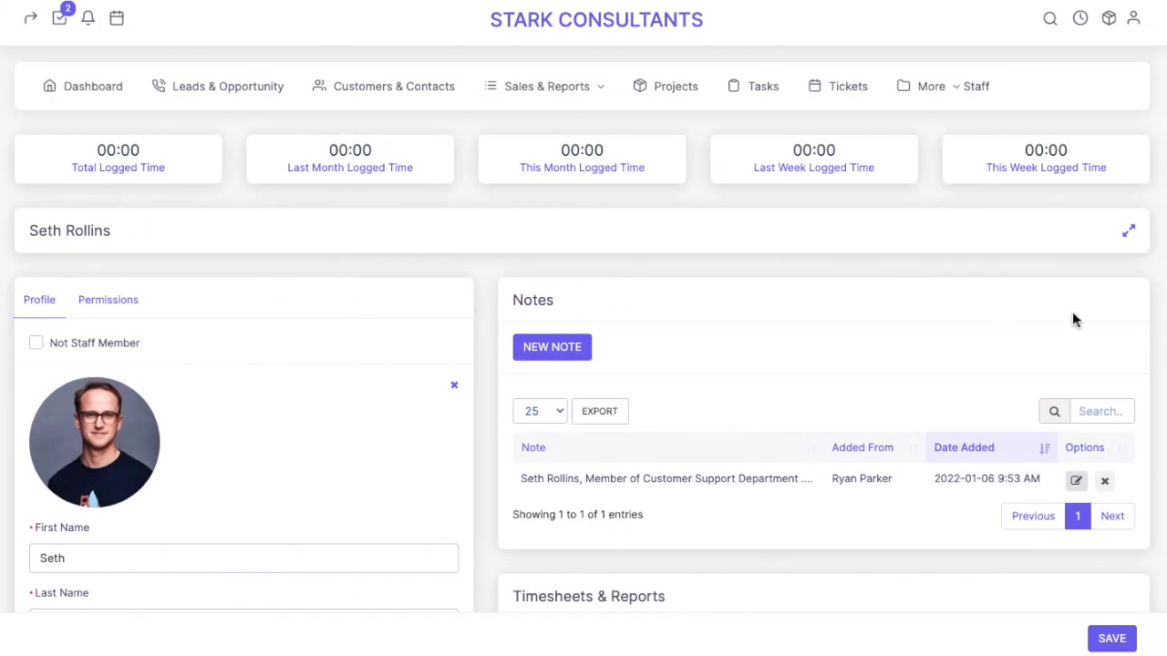
{"action": "left_click", "coordinate": [936, 99]}
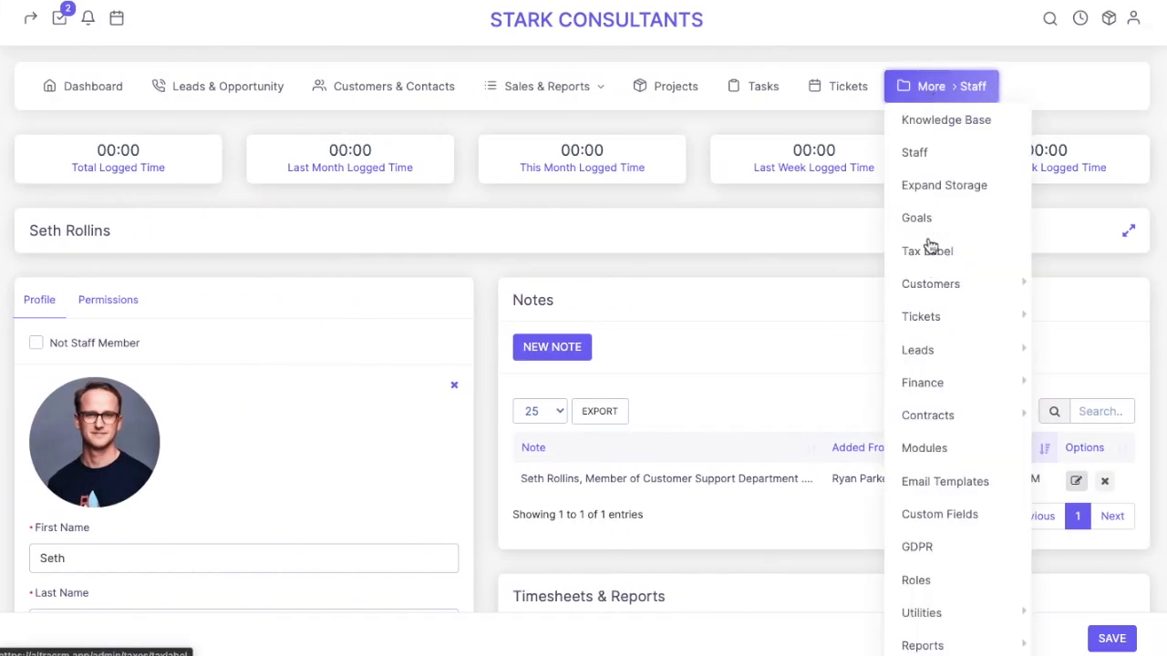
{"action": "left_click", "coordinate": [936, 163]}
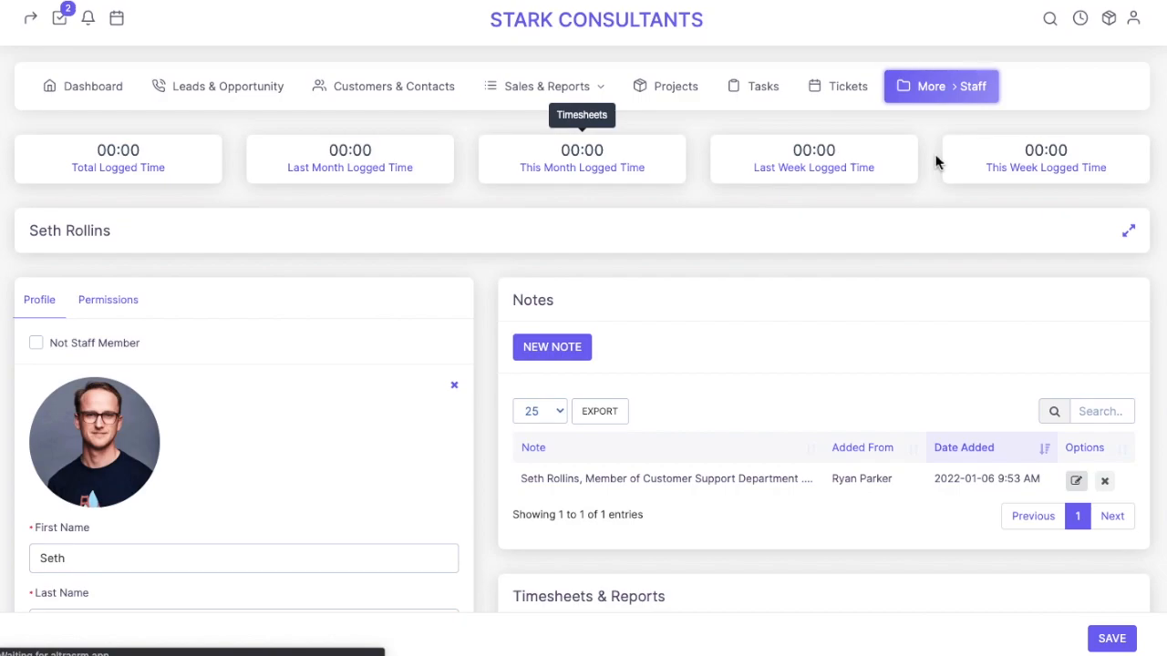
{"action": "scroll", "coordinate": [511, 467], "scroll_direction": "down", "scroll_amount": 3}
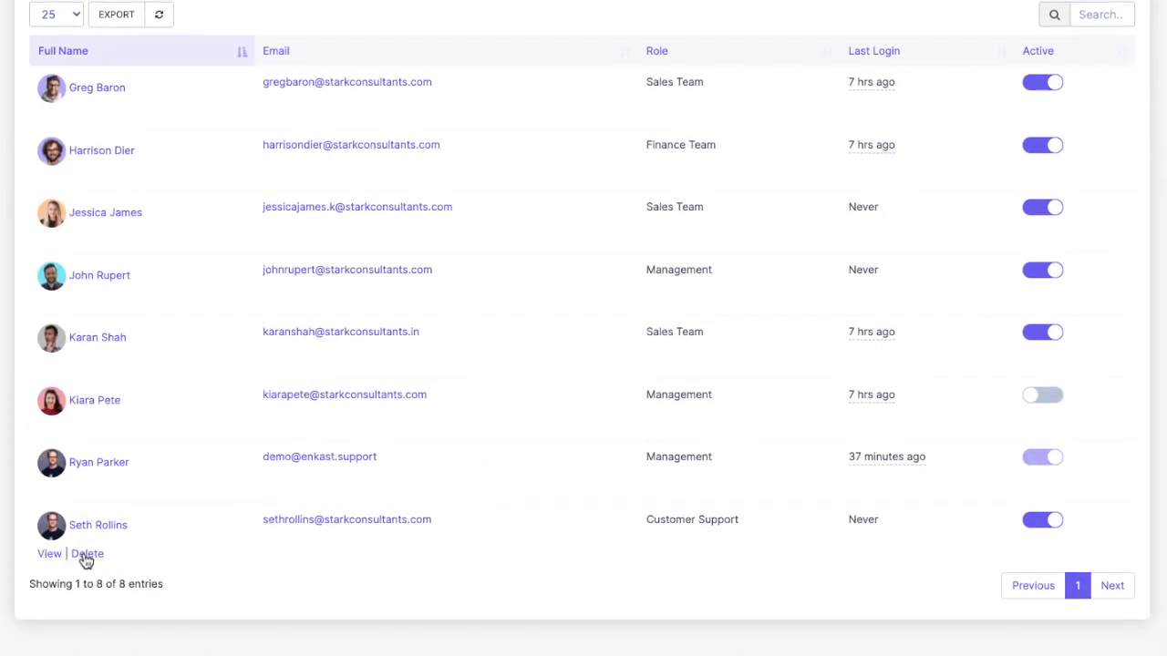
Open the new staff member's profile and check the first and last name fields
{"action": "scroll", "coordinate": [91, 533], "scroll_direction": "up", "scroll_amount": 3}
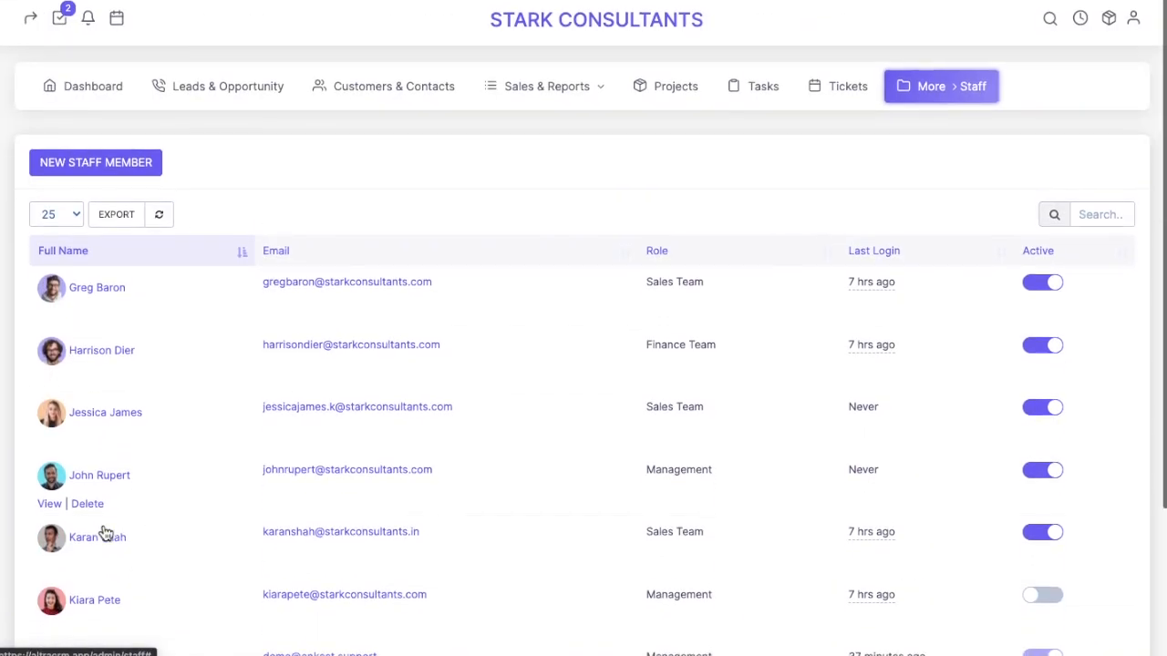
{"action": "scroll", "coordinate": [106, 534], "scroll_direction": "down", "scroll_amount": 3}
{"action": "left_click", "coordinate": [105, 533]}
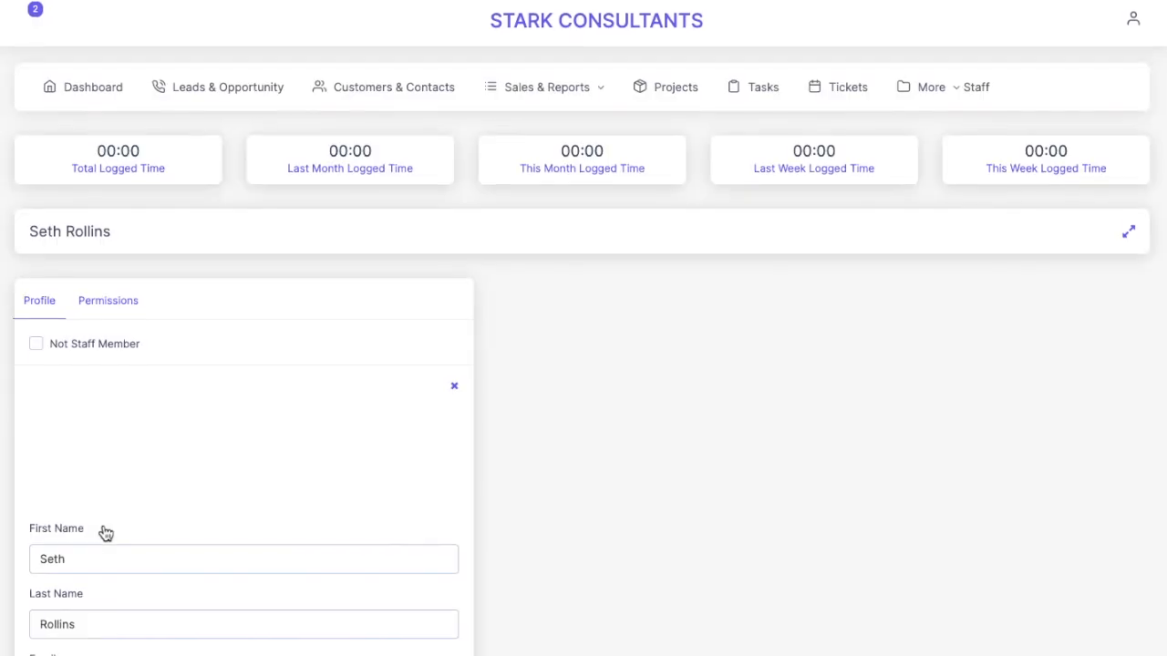
{"action": "scroll", "coordinate": [562, 441], "scroll_direction": "down", "scroll_amount": 3}
{"action": "scroll", "coordinate": [562, 441], "scroll_direction": "down", "scroll_amount": 2}
{"action": "left_click", "coordinate": [180, 278]}
{"action": "left_click", "coordinate": [163, 341]}
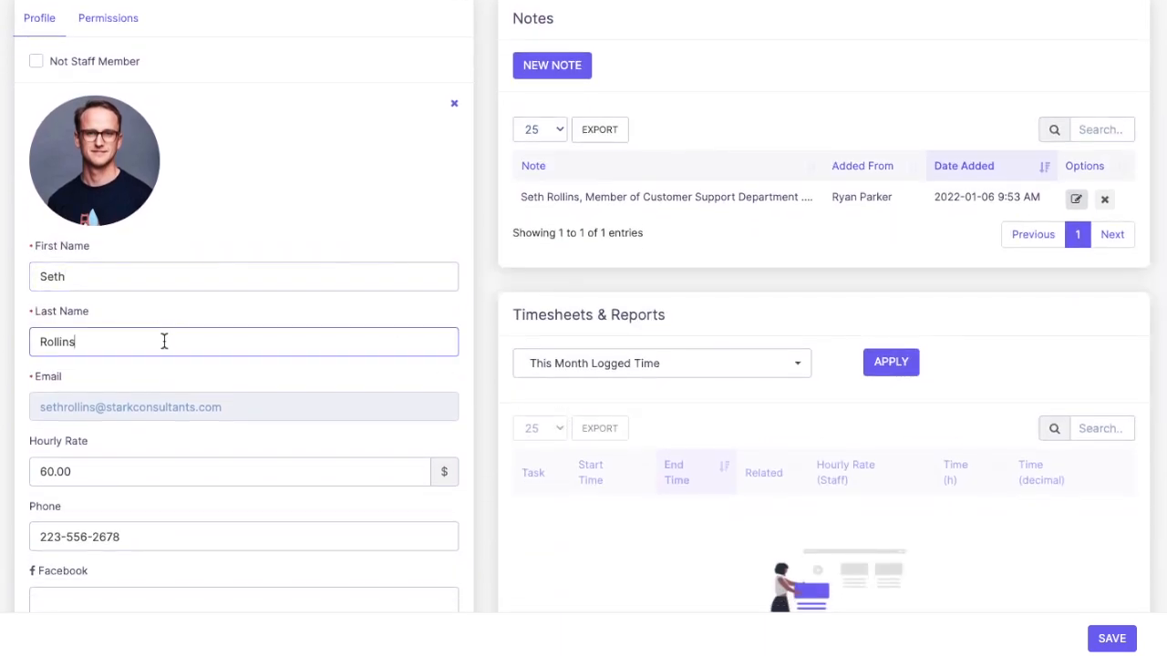
Check the hourly rate and phone number, then bring up the permissions
{"action": "scroll", "coordinate": [164, 340], "scroll_direction": "down", "scroll_amount": 2}
{"action": "left_click", "coordinate": [168, 306]}
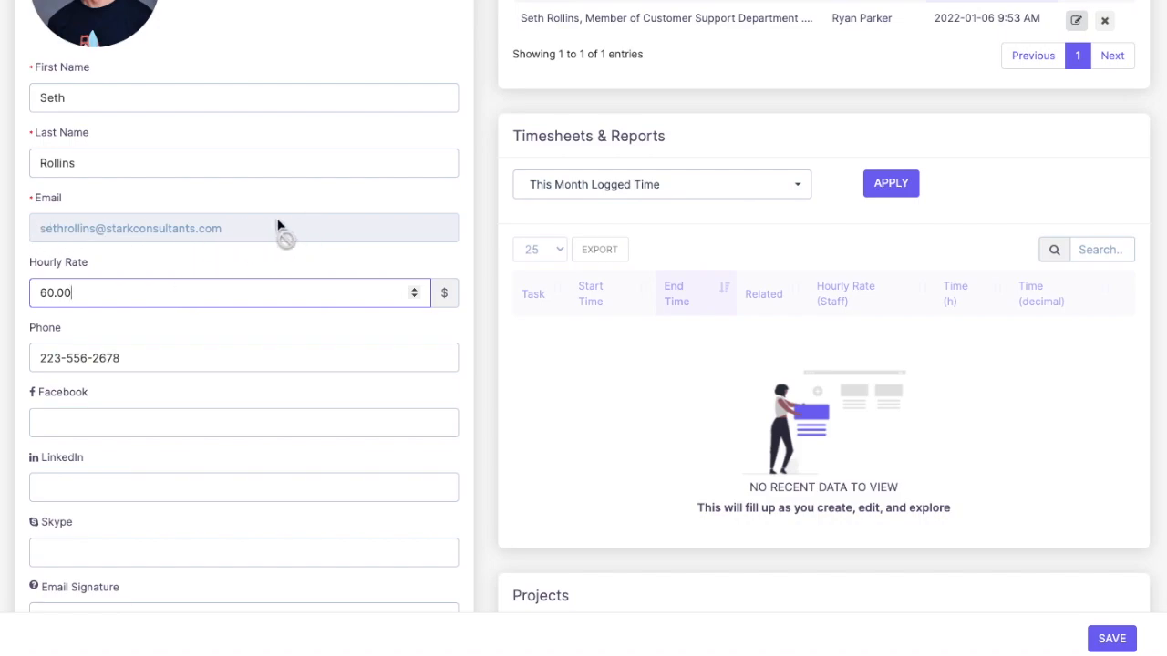
{"action": "scroll", "coordinate": [278, 226], "scroll_direction": "down", "scroll_amount": 1}
{"action": "left_click", "coordinate": [148, 297]}
{"action": "scroll", "coordinate": [168, 483], "scroll_direction": "down", "scroll_amount": 6}
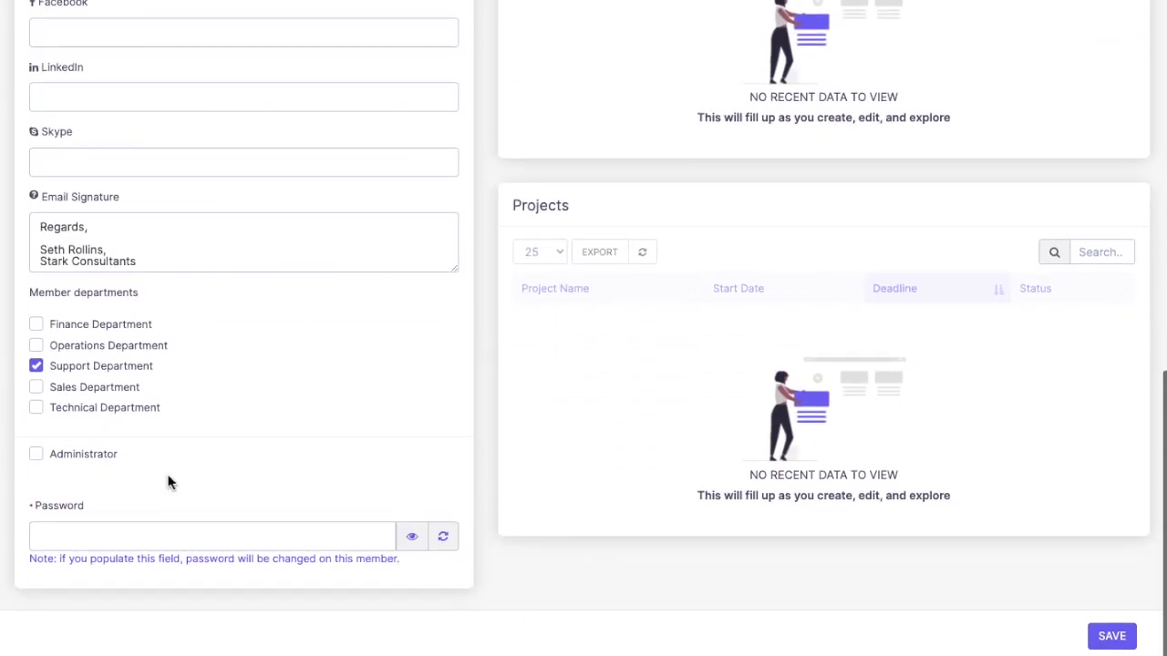
{"action": "scroll", "coordinate": [169, 483], "scroll_direction": "up", "scroll_amount": 15}
{"action": "left_click", "coordinate": [110, 296]}
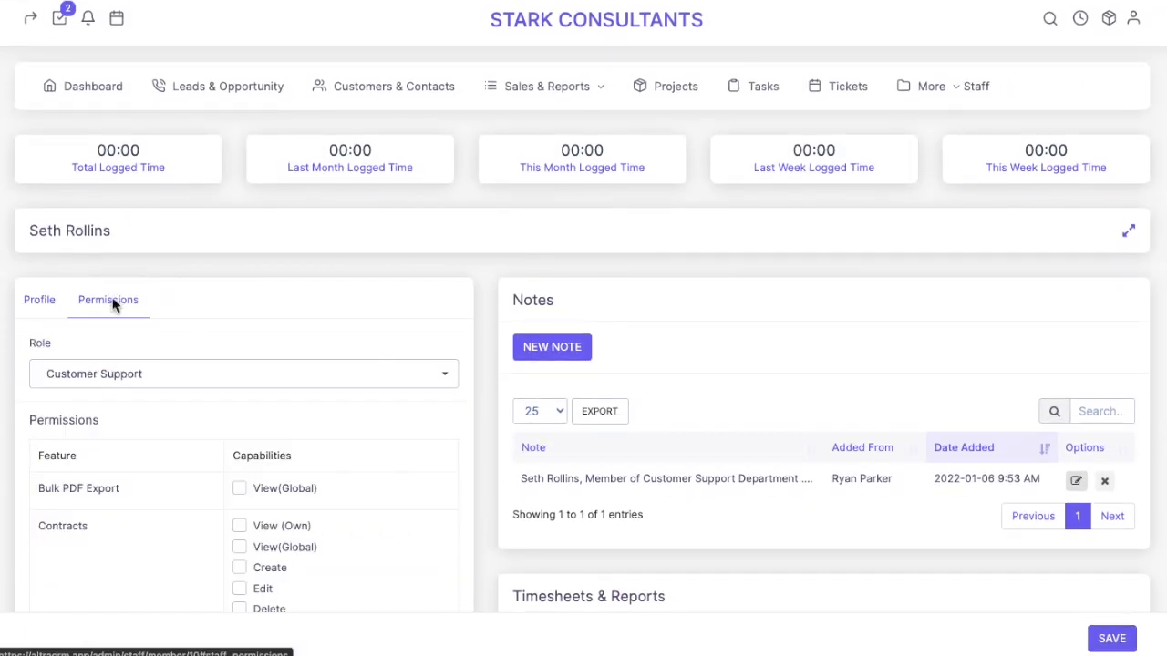
Change the role to Management and review the capabilities it ticks
{"action": "left_click", "coordinate": [160, 373]}
{"action": "left_click", "coordinate": [108, 476]}
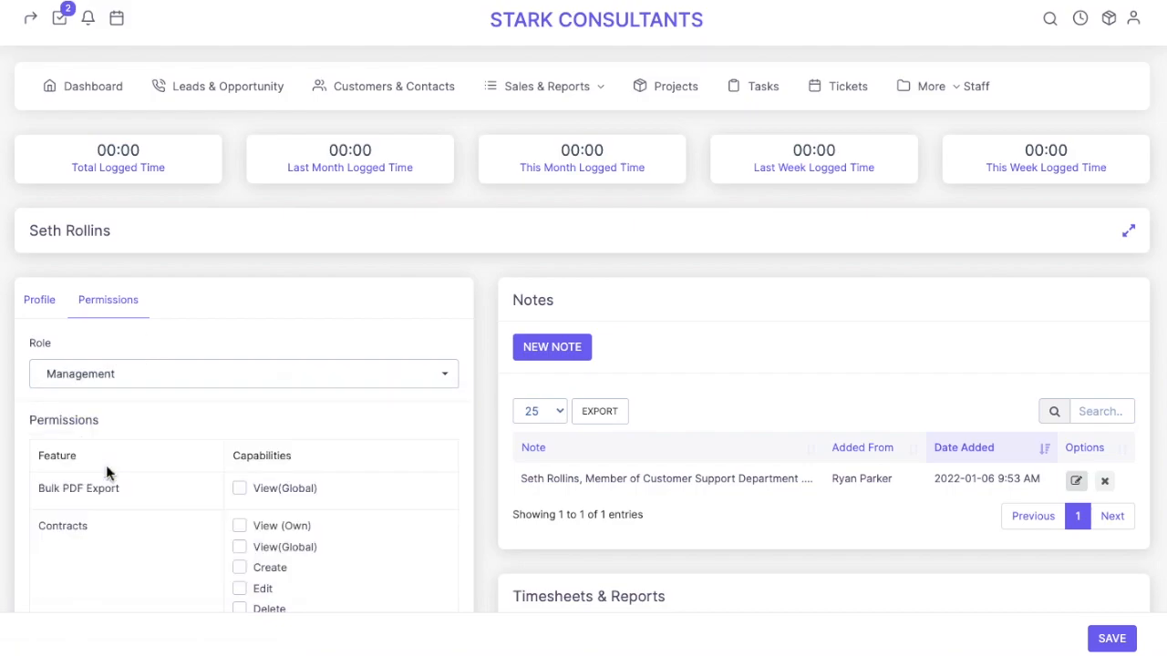
{"action": "scroll", "coordinate": [285, 506], "scroll_direction": "down", "scroll_amount": 1}
{"action": "scroll", "coordinate": [286, 505], "scroll_direction": "down", "scroll_amount": 3}
{"action": "scroll", "coordinate": [286, 497], "scroll_direction": "up", "scroll_amount": 3}
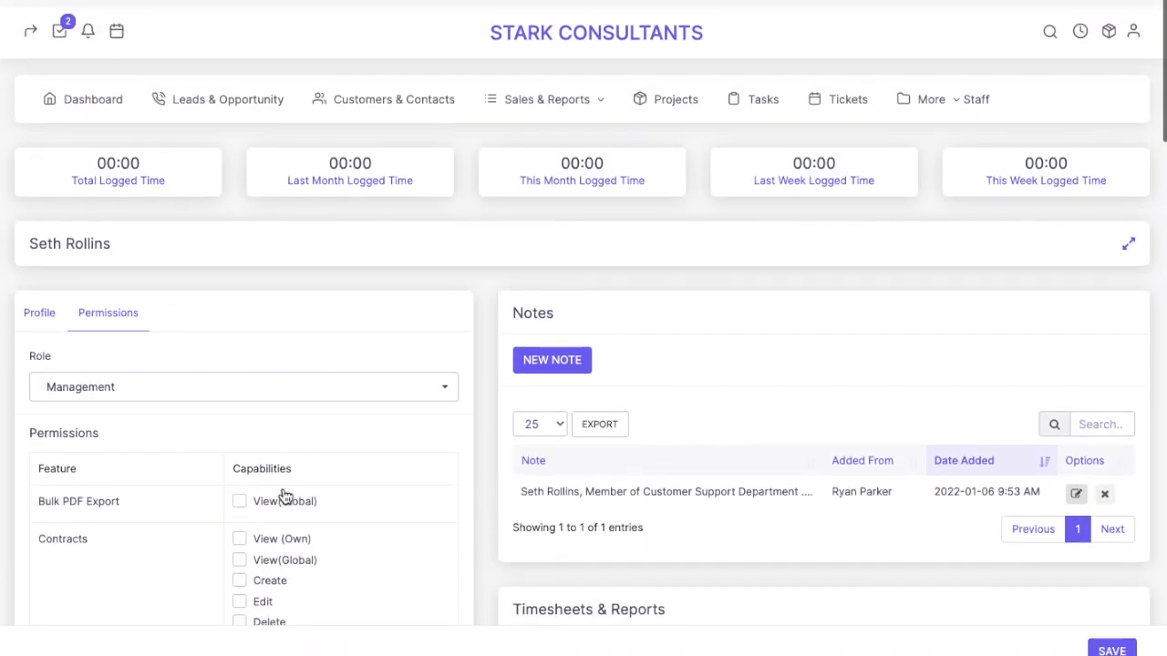
{"action": "scroll", "coordinate": [286, 495], "scroll_direction": "down", "scroll_amount": 5}
{"action": "scroll", "coordinate": [285, 483], "scroll_direction": "up", "scroll_amount": 3}
{"action": "scroll", "coordinate": [285, 483], "scroll_direction": "down", "scroll_amount": 10}
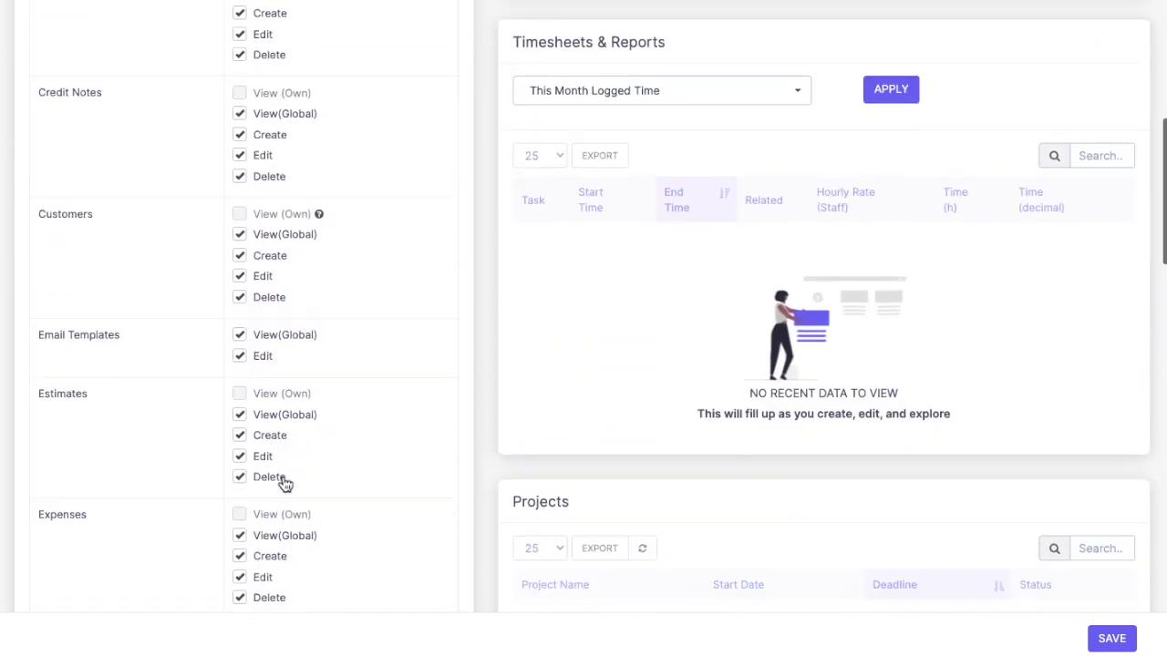
{"action": "scroll", "coordinate": [282, 481], "scroll_direction": "down", "scroll_amount": 5}
{"action": "scroll", "coordinate": [282, 482], "scroll_direction": "up", "scroll_amount": 10}
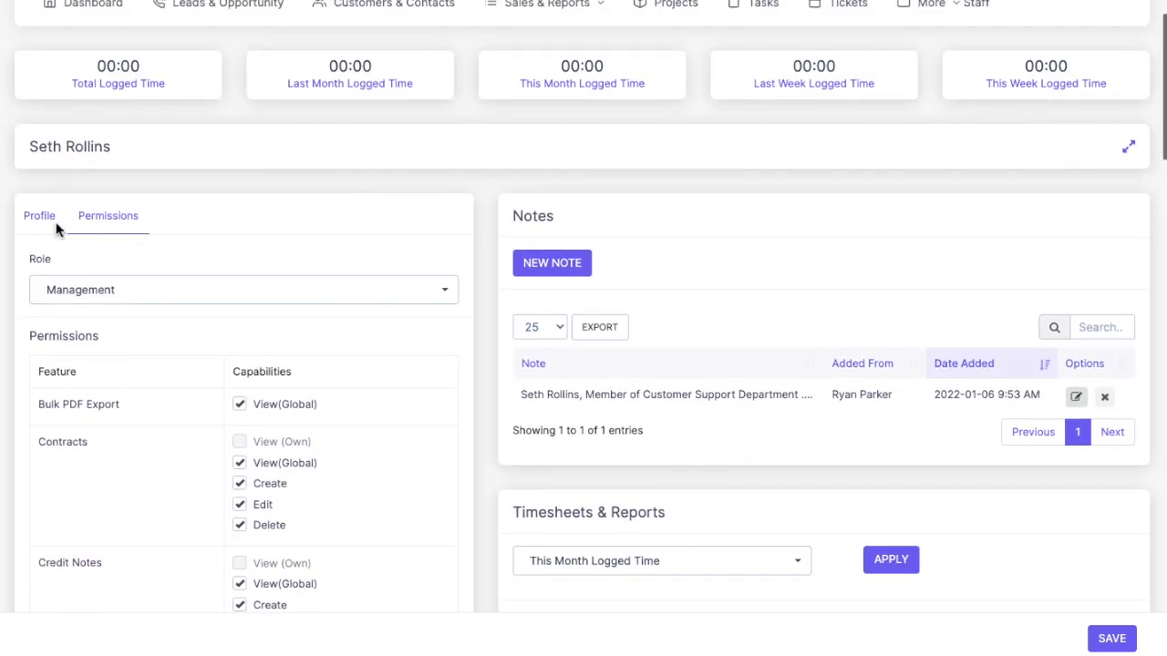
Go back to the profile details and scroll through them
{"action": "left_click", "coordinate": [43, 223]}
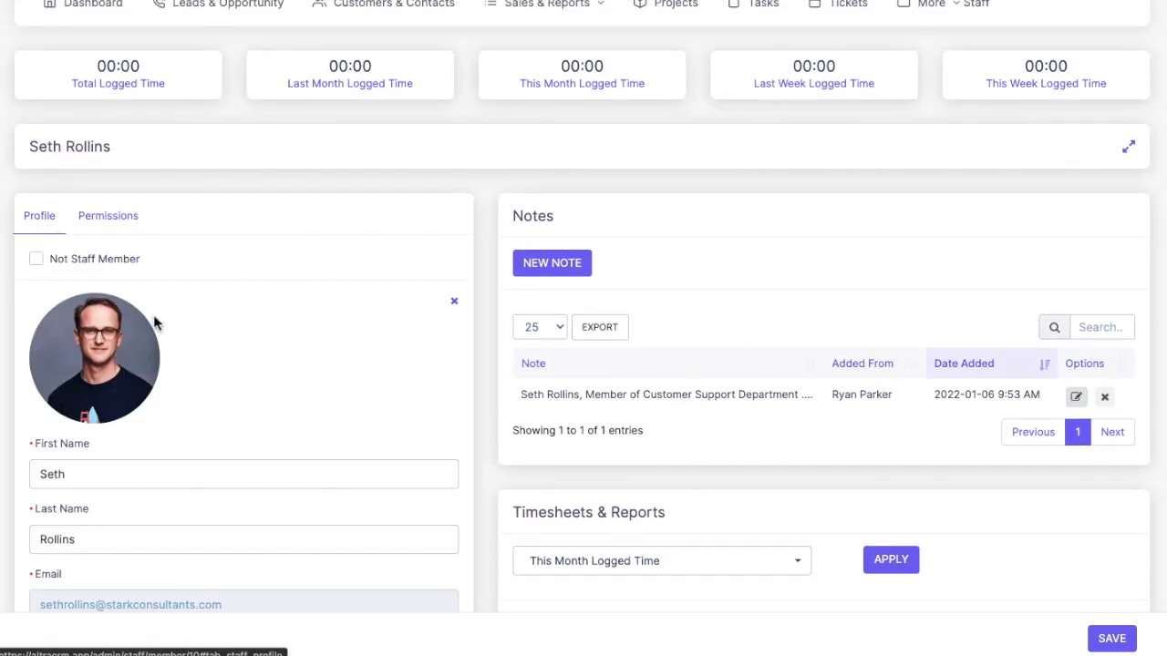
{"action": "scroll", "coordinate": [173, 323], "scroll_direction": "down", "scroll_amount": 2}
{"action": "scroll", "coordinate": [180, 333], "scroll_direction": "up", "scroll_amount": 3}
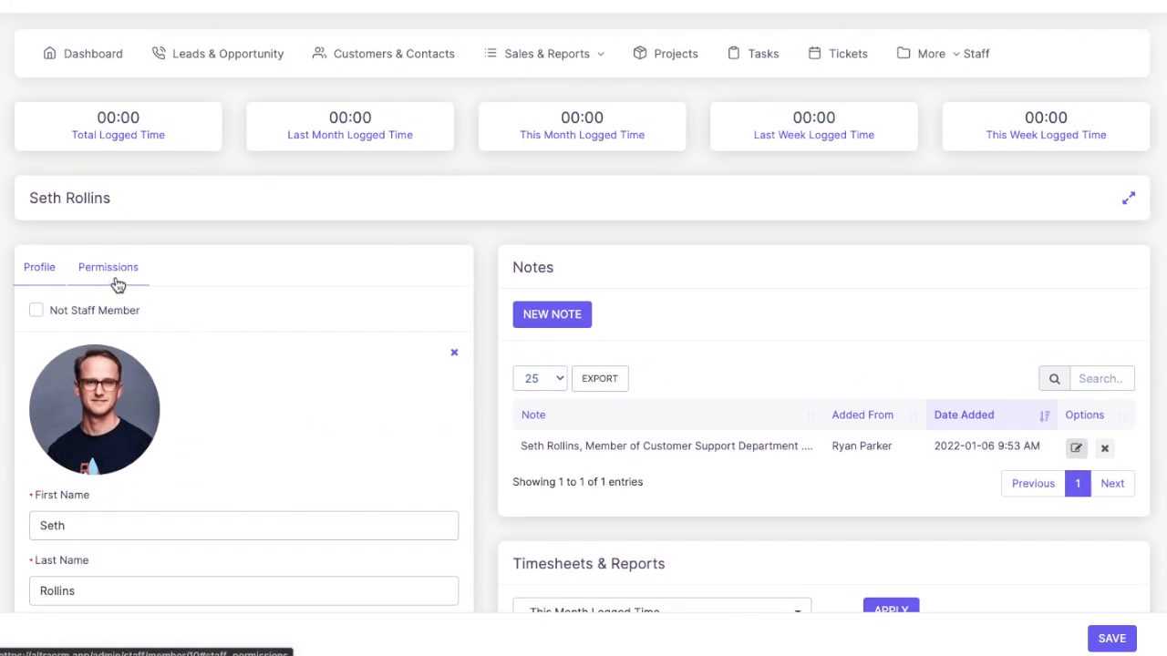
{"action": "scroll", "coordinate": [119, 264], "scroll_direction": "up", "scroll_amount": 1}
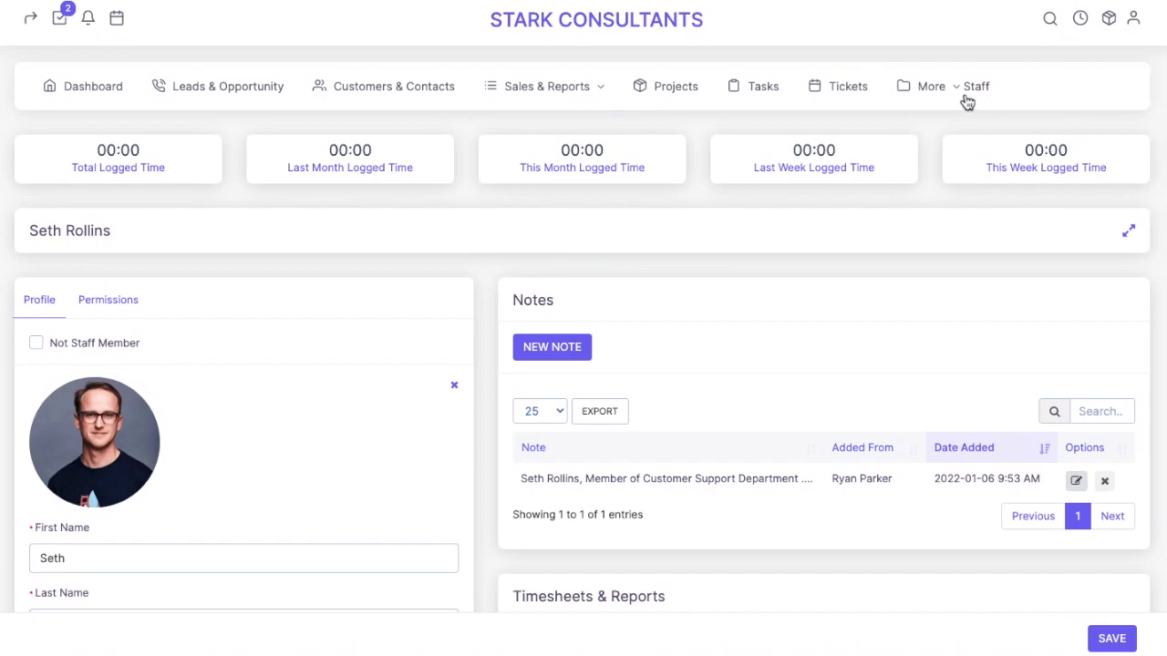
Go to the Roles page from the More menu, leaving without saving the role change
{"action": "left_click", "coordinate": [961, 102]}
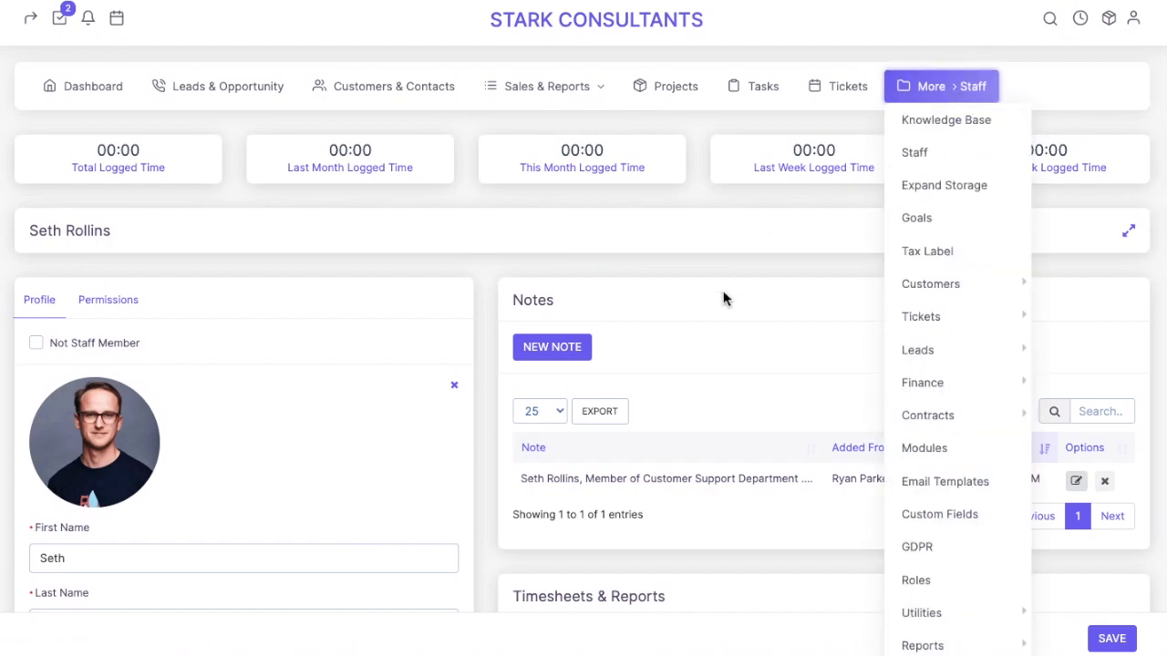
{"action": "left_click", "coordinate": [938, 588]}
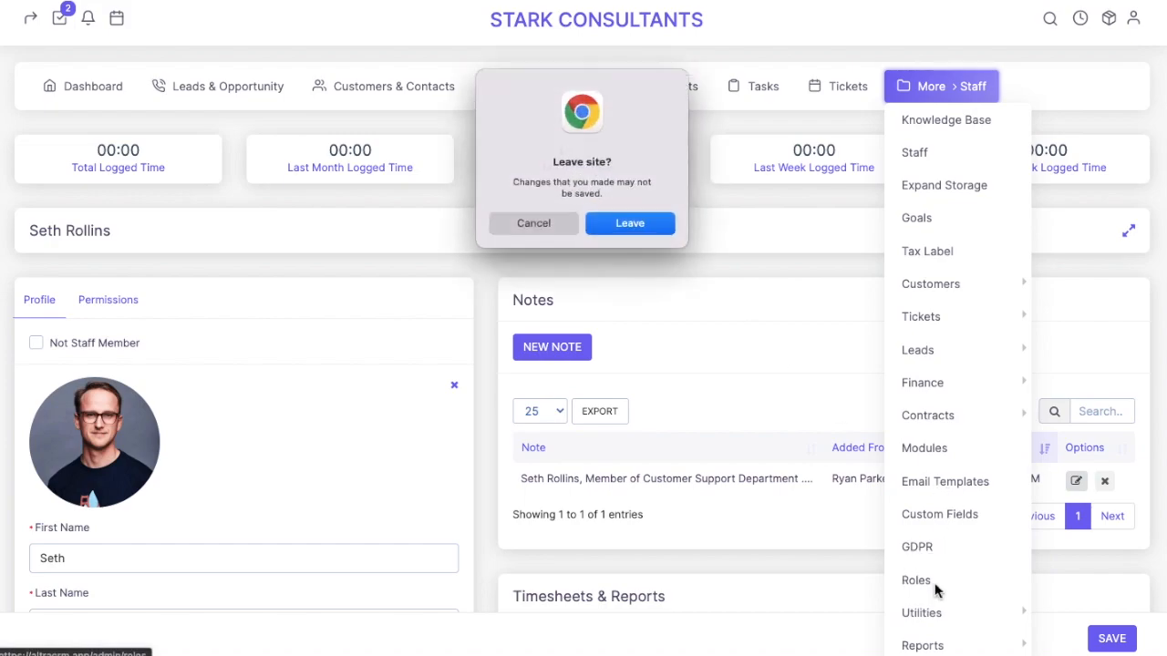
{"action": "left_click", "coordinate": [632, 235]}
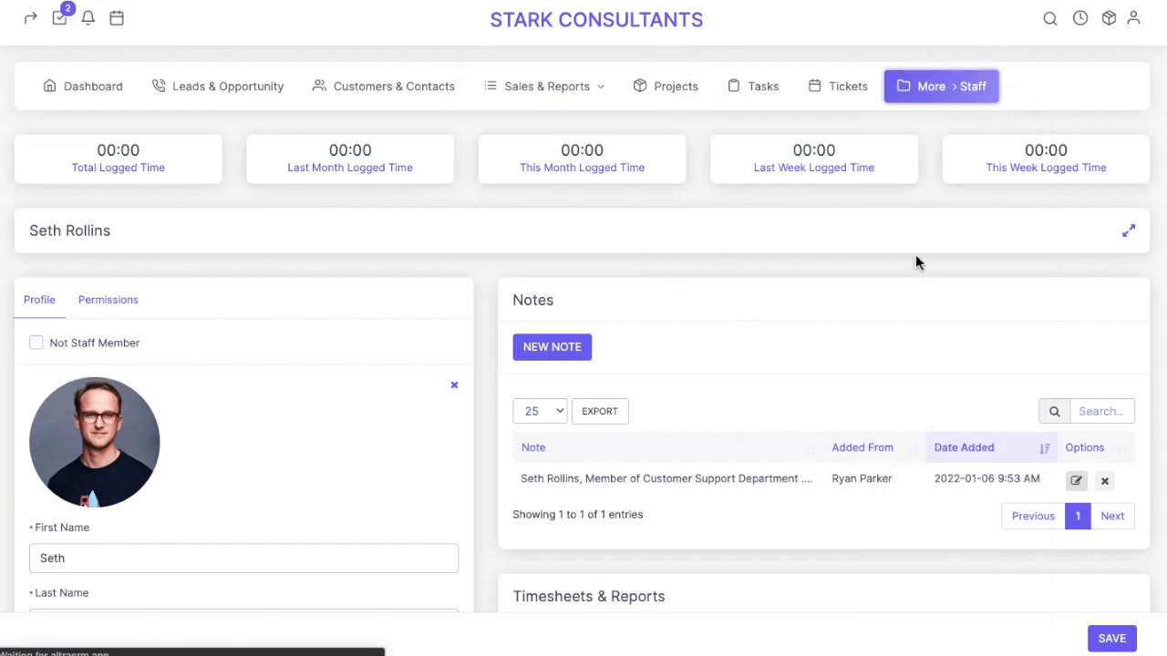